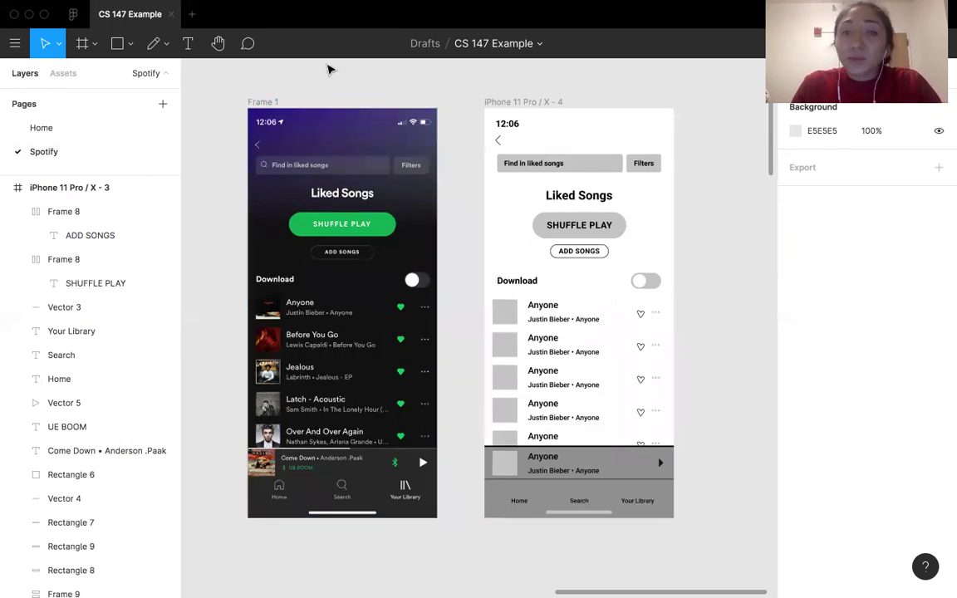
Add a layout grid to Frame 1 and set its grid size to 8 px.
right_click(284, 165)
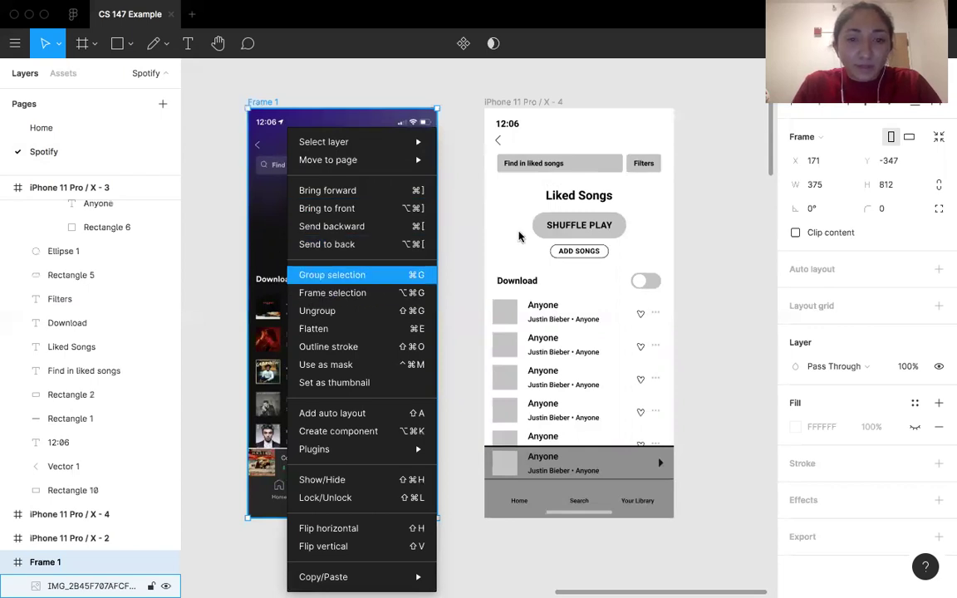
left_click(455, 205)
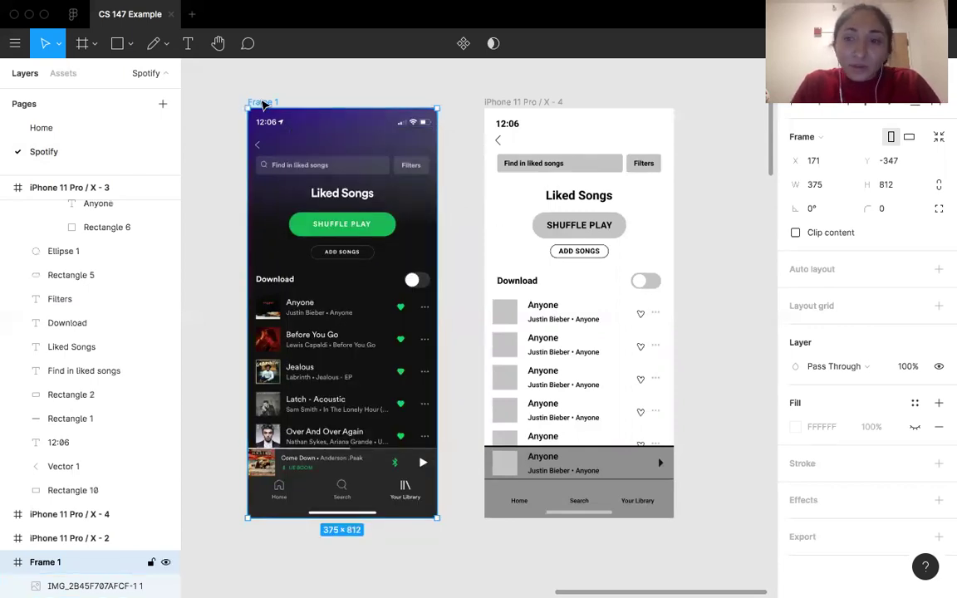
left_click(939, 307)
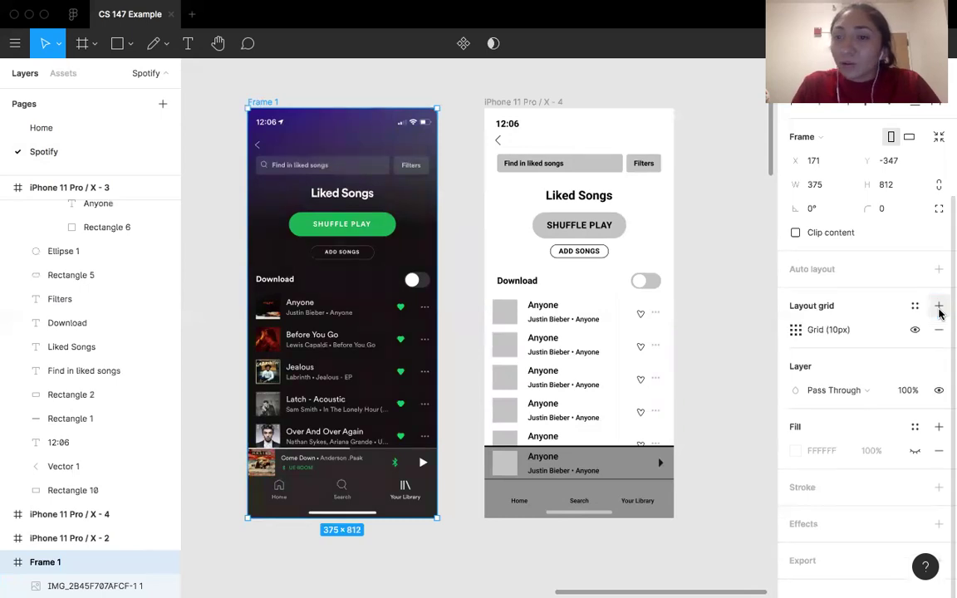
left_click(795, 329)
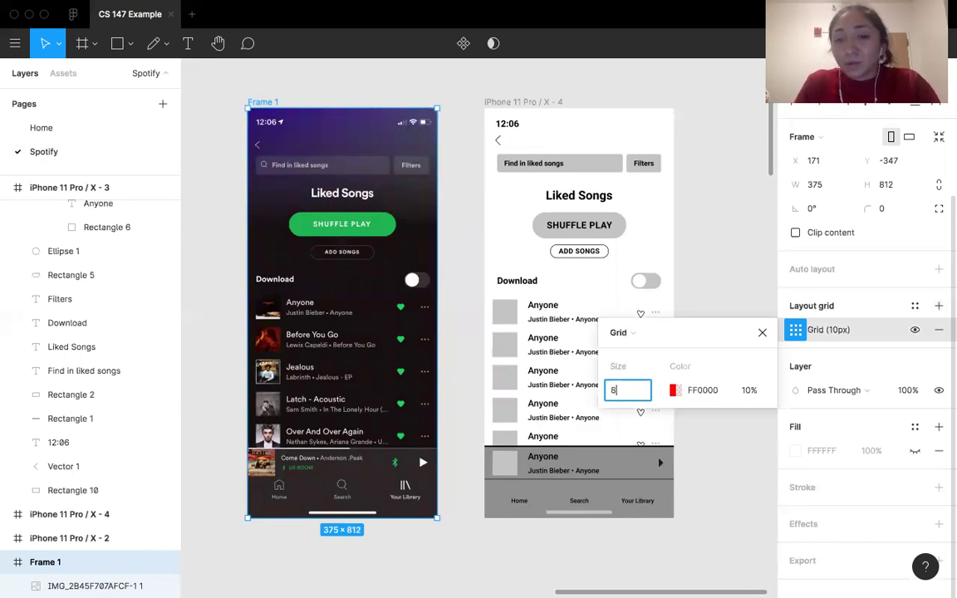
type("8")
Add a second layout grid to Frame 1 as columns, with a count of 1 and a margin of 16.
left_click(939, 306)
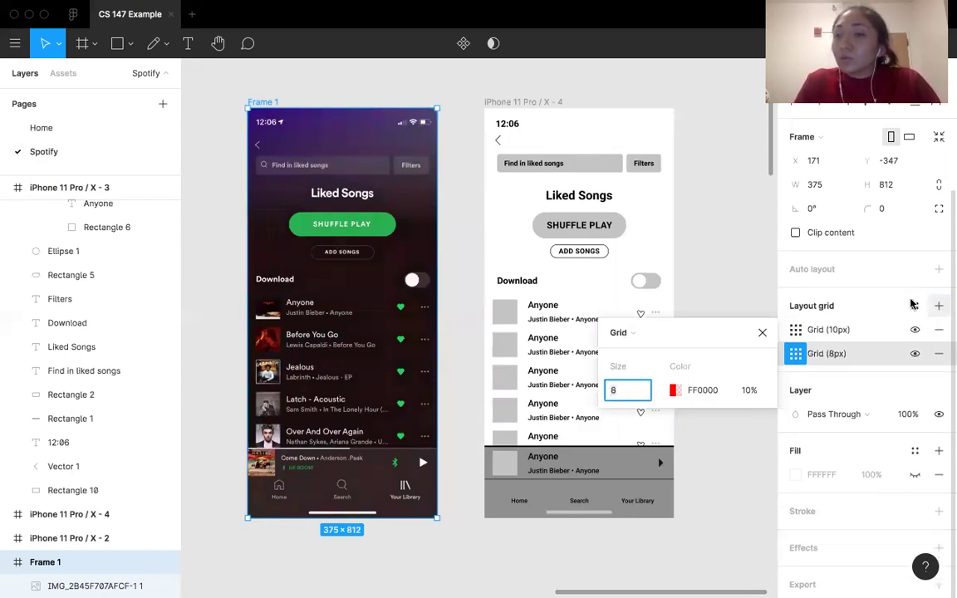
left_click(625, 332)
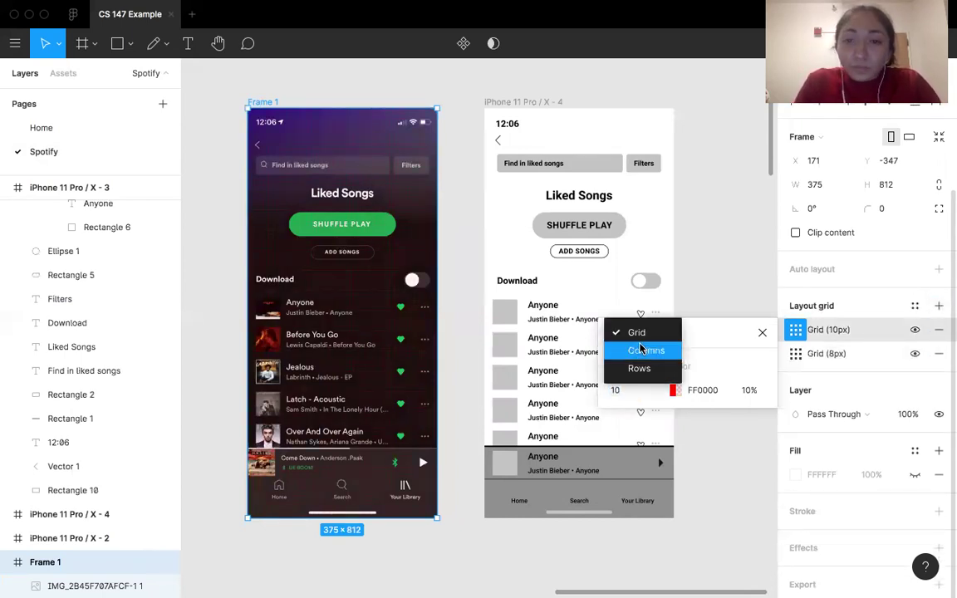
left_click(641, 350)
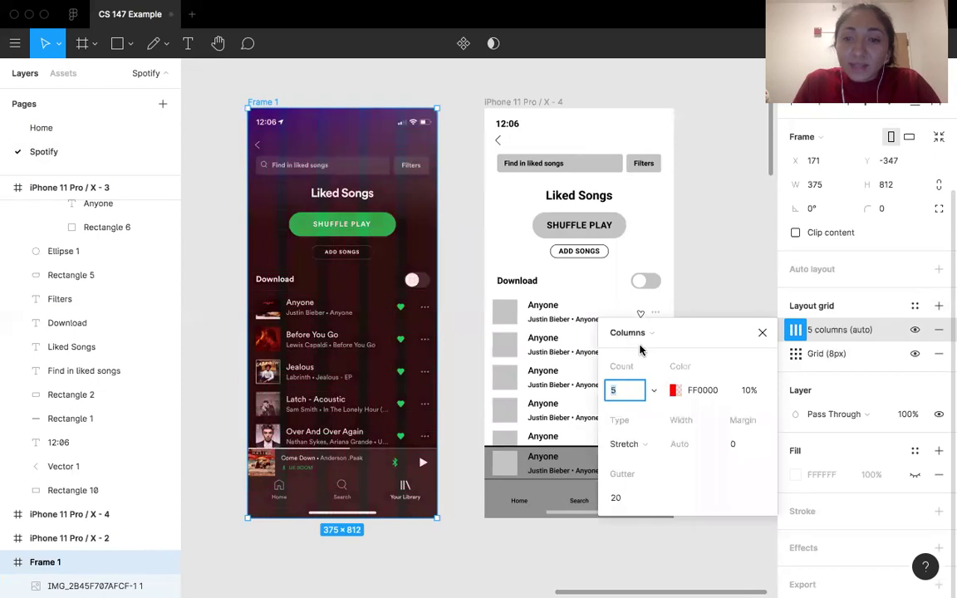
type("1")
key("Return")
left_click(738, 444)
type("16")
key("Return")
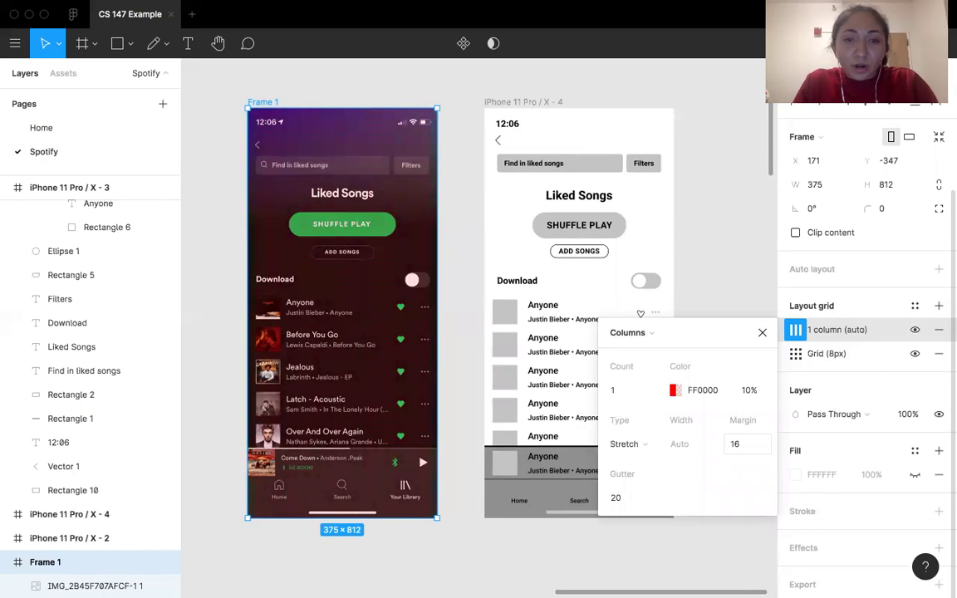
Examine how the Download heading, album covers and player bar in Frame 1 line up with the column margin.
scroll(247, 288, "up", 5)
scroll(246, 288, "up", 1)
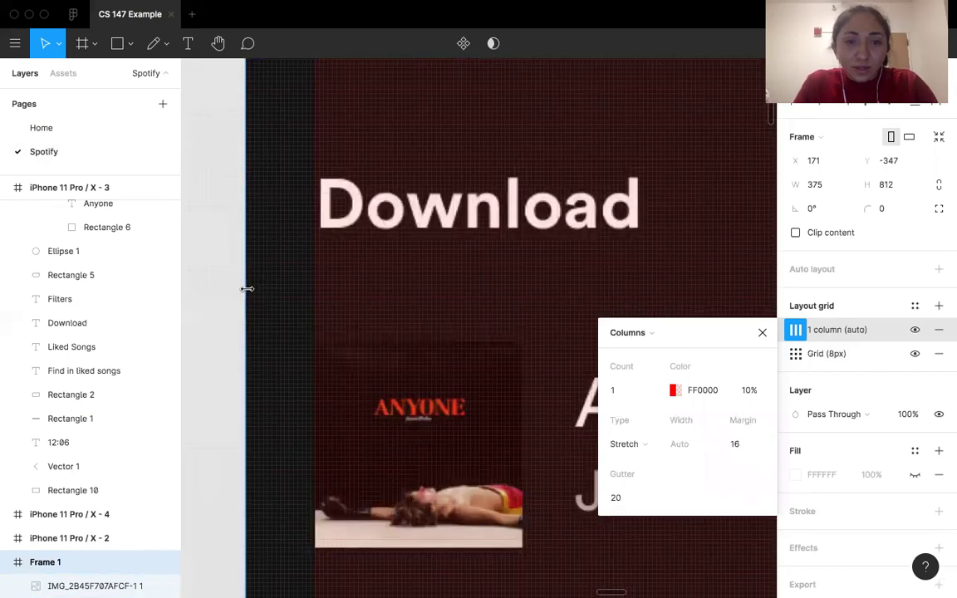
scroll(249, 290, "down", 12)
scroll(252, 294, "down", 5)
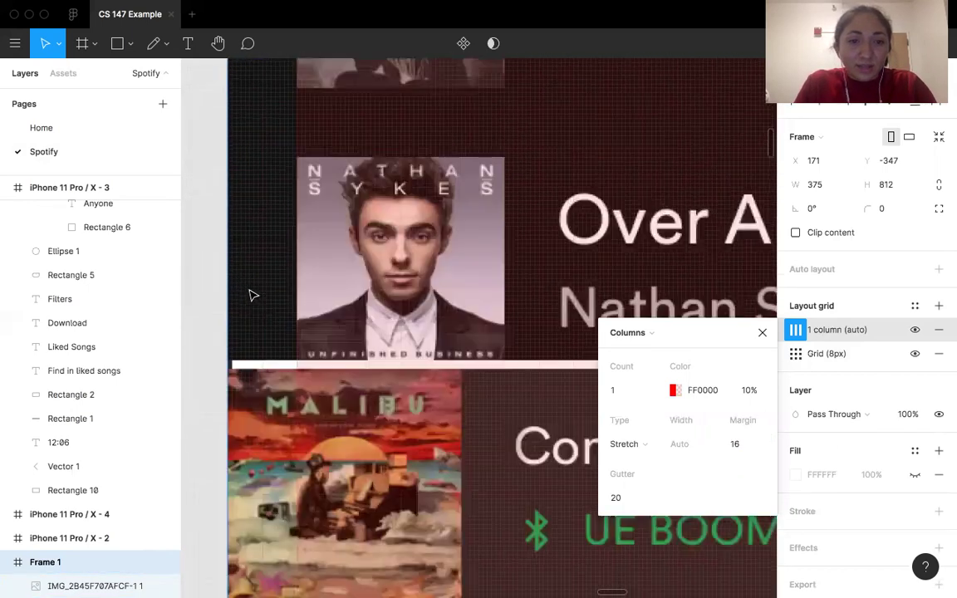
scroll(308, 137, "down", 5)
scroll(307, 137, "down", 5)
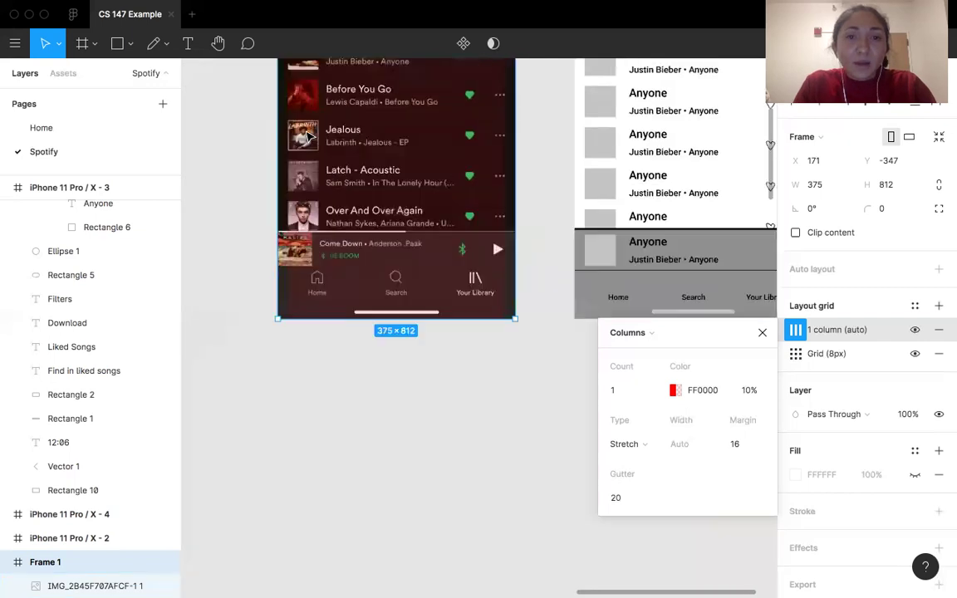
scroll(373, 154, "up", 1)
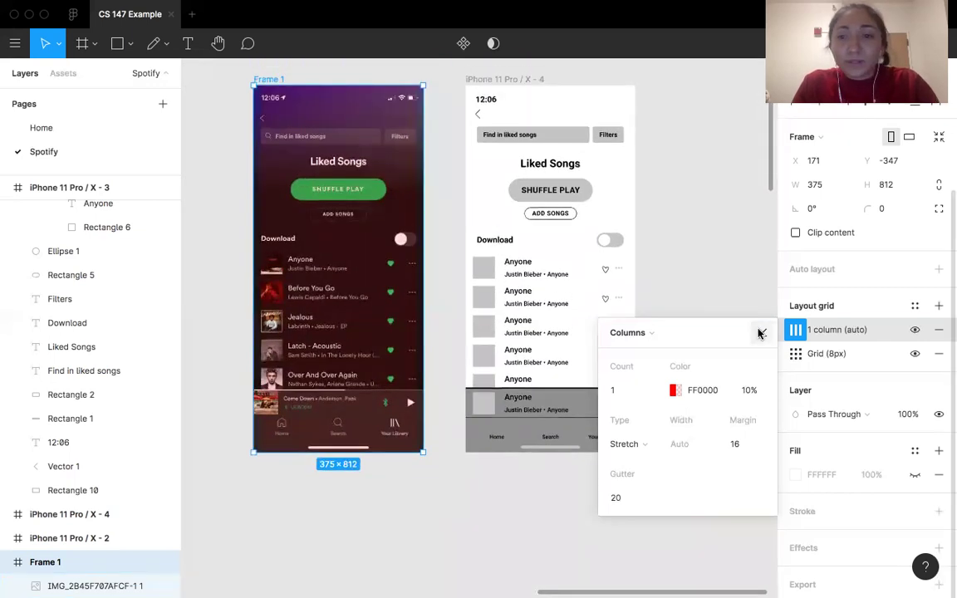
left_click(761, 330)
Save Frame 1's layout grids as a grid style named "Spotify's Grids".
scroll(737, 306, "up", 1)
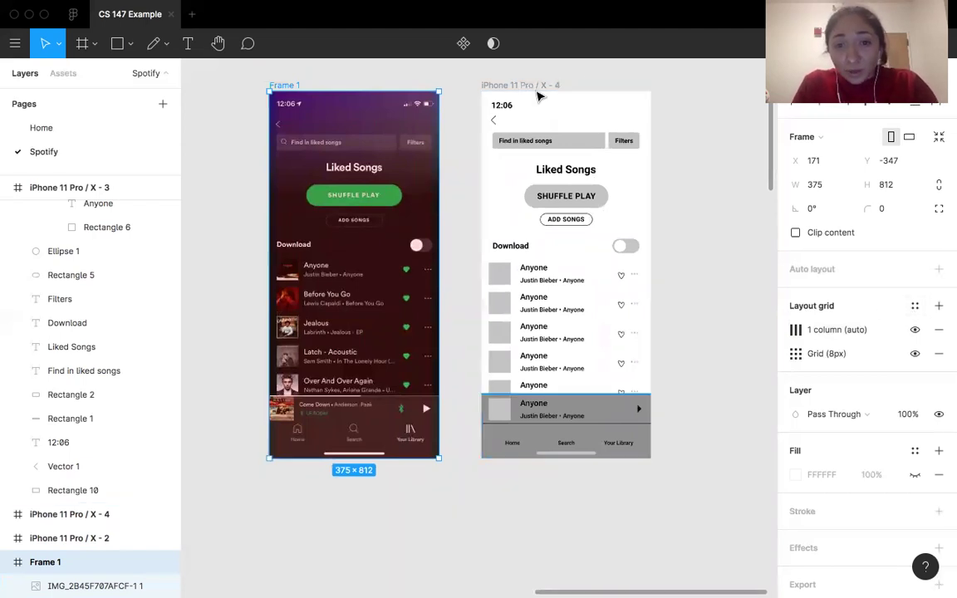
left_click(915, 307)
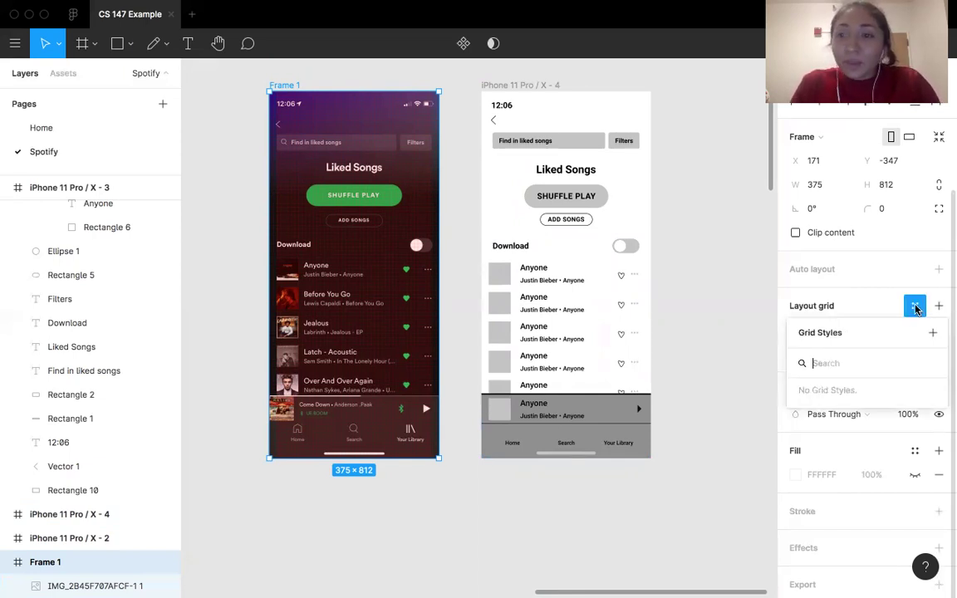
left_click(932, 332)
type("Spotify's Grids")
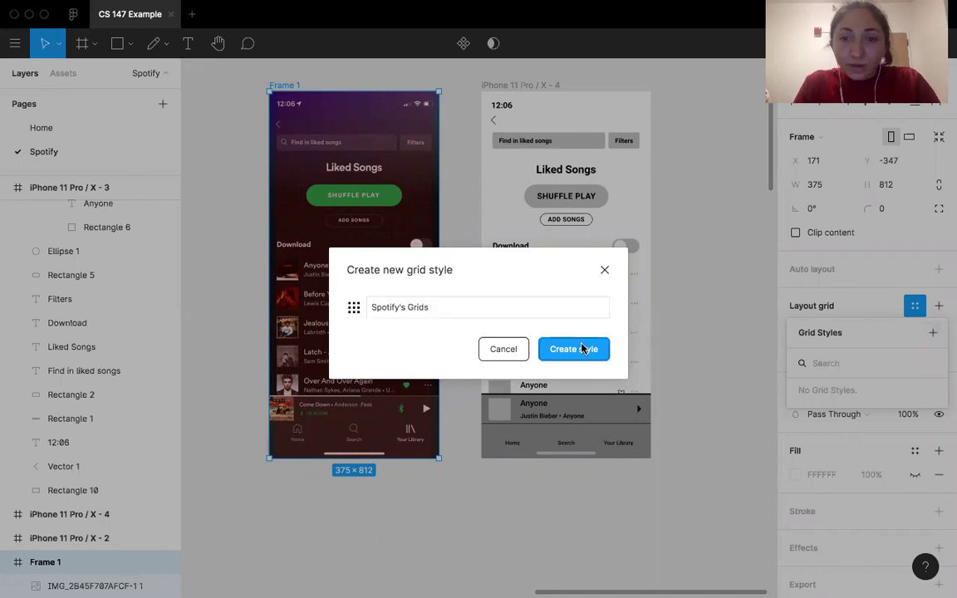
left_click(586, 349)
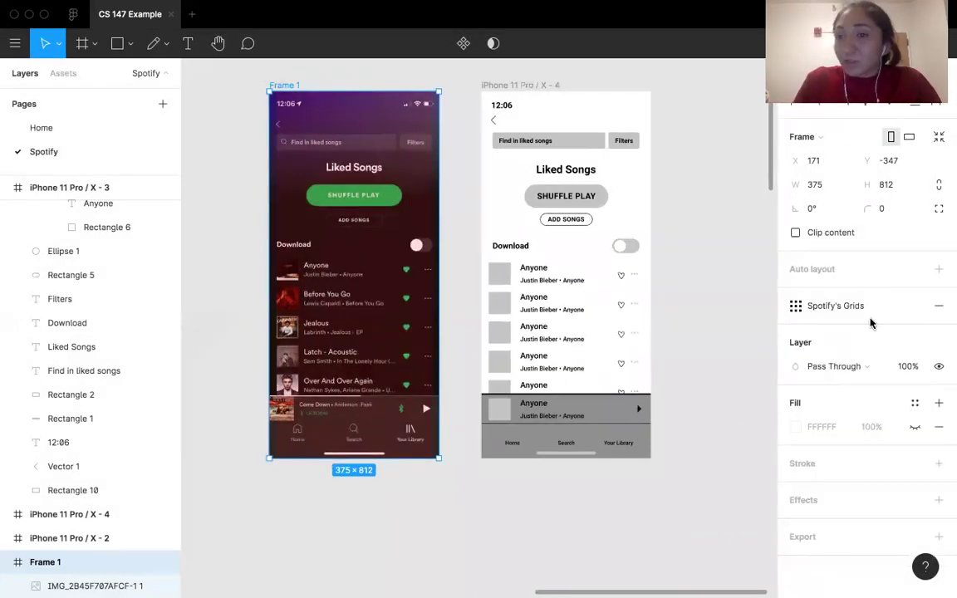
Apply the "Spotify's Grids" grid style to the iPhone 11 Pro / X - 4 frame.
left_click(728, 186)
scroll(604, 137, "up", 1)
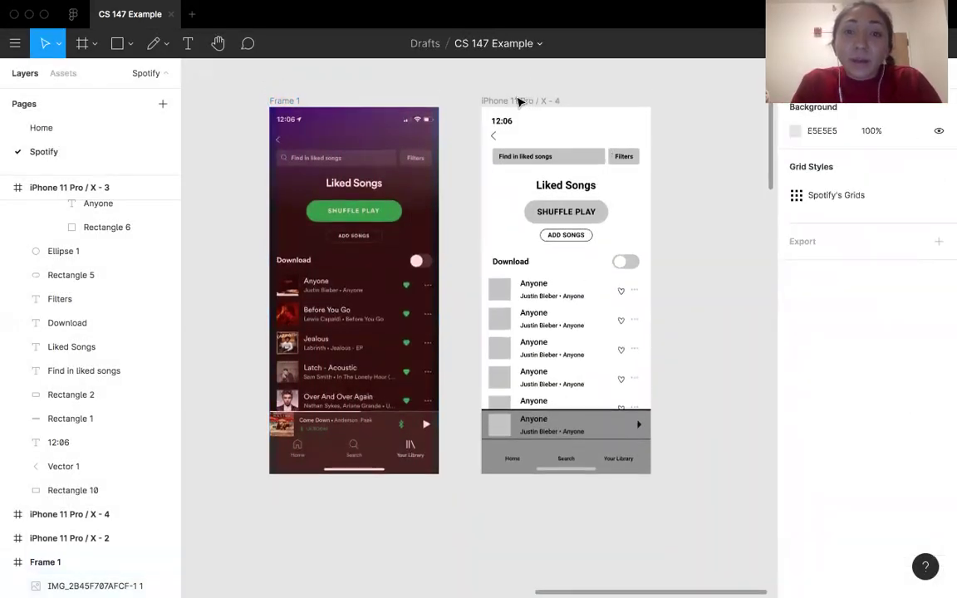
left_click(520, 100)
mouse_move(839, 314)
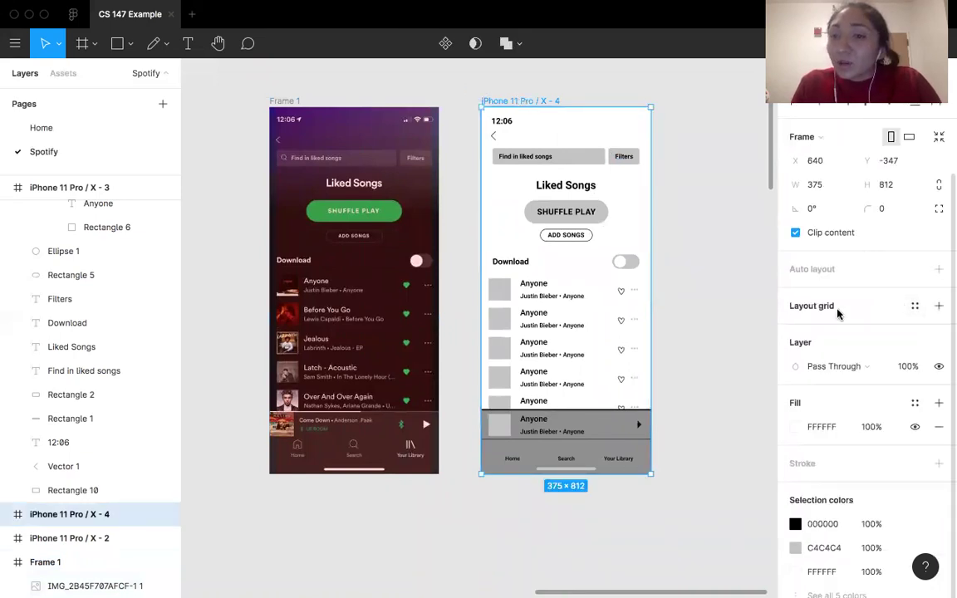
left_click(914, 309)
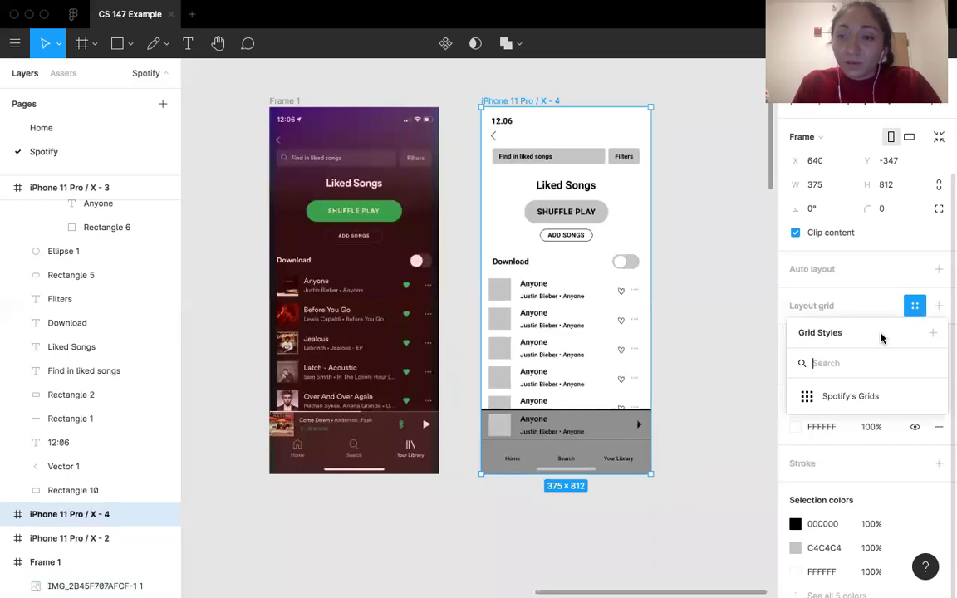
left_click(836, 399)
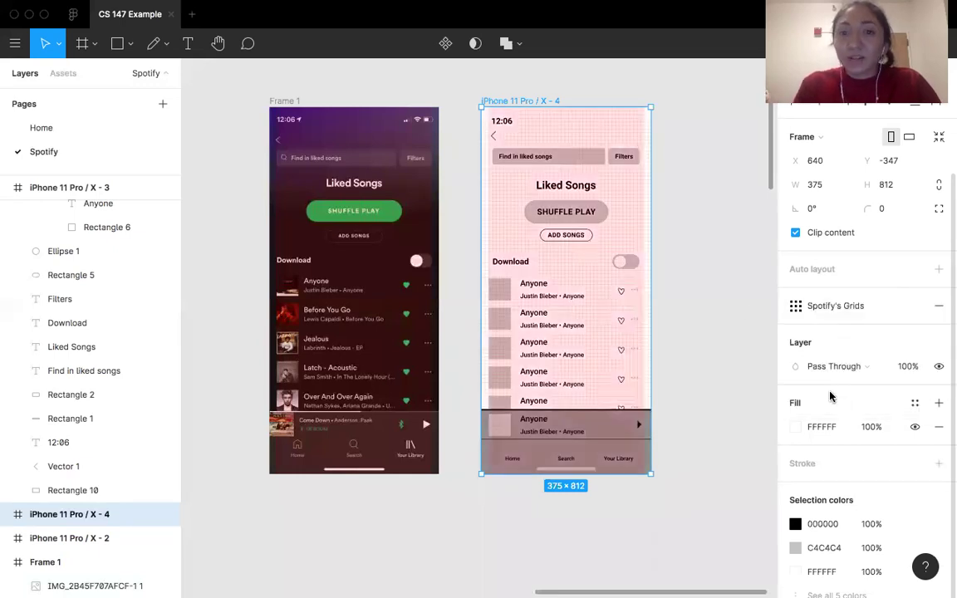
left_click(698, 253)
Move the 12:06 text in the wireframe to the column's left margin at X 16, Y 16.
scroll(594, 125, "up", 5)
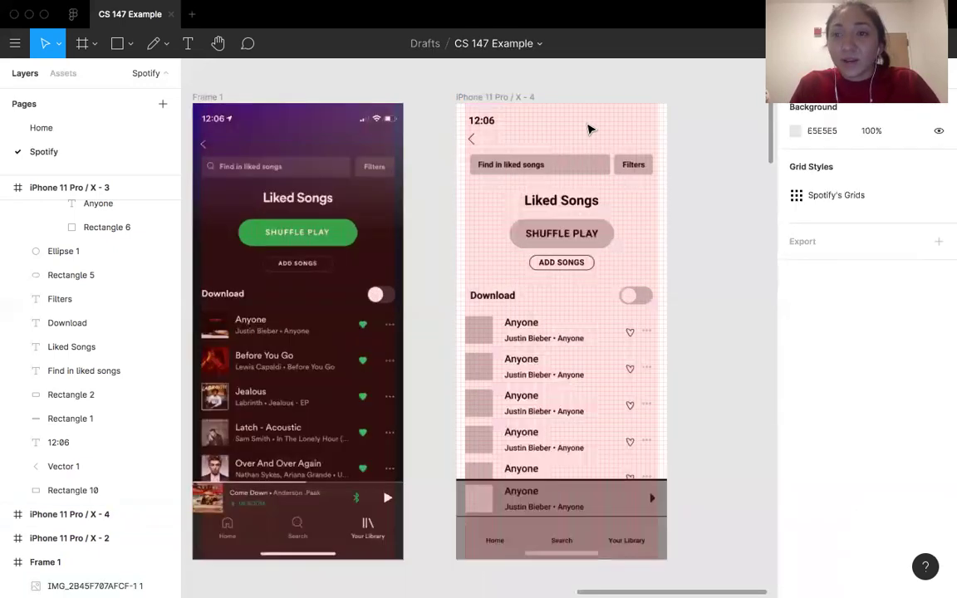
scroll(587, 128, "right", 2)
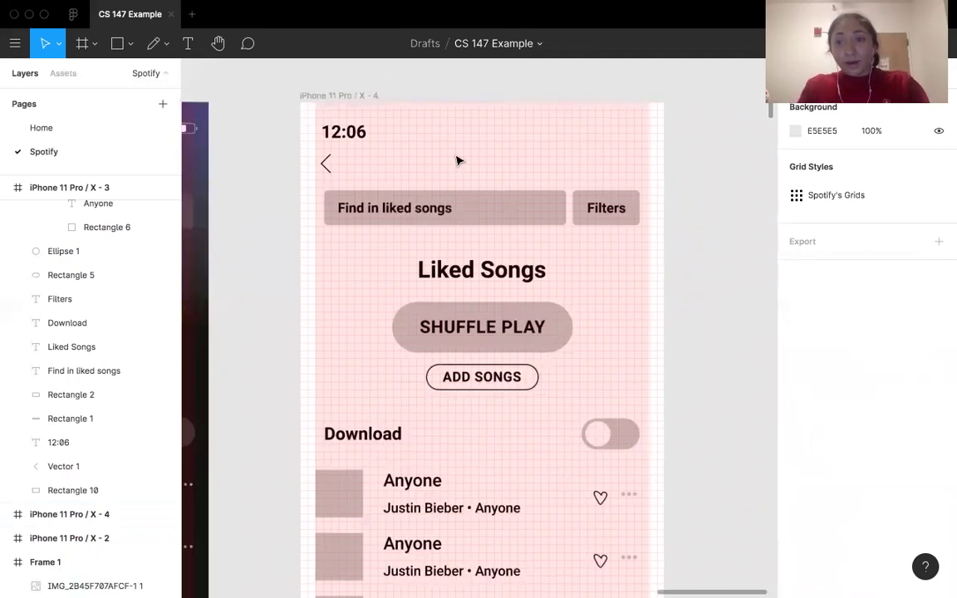
scroll(457, 160, "up", 5)
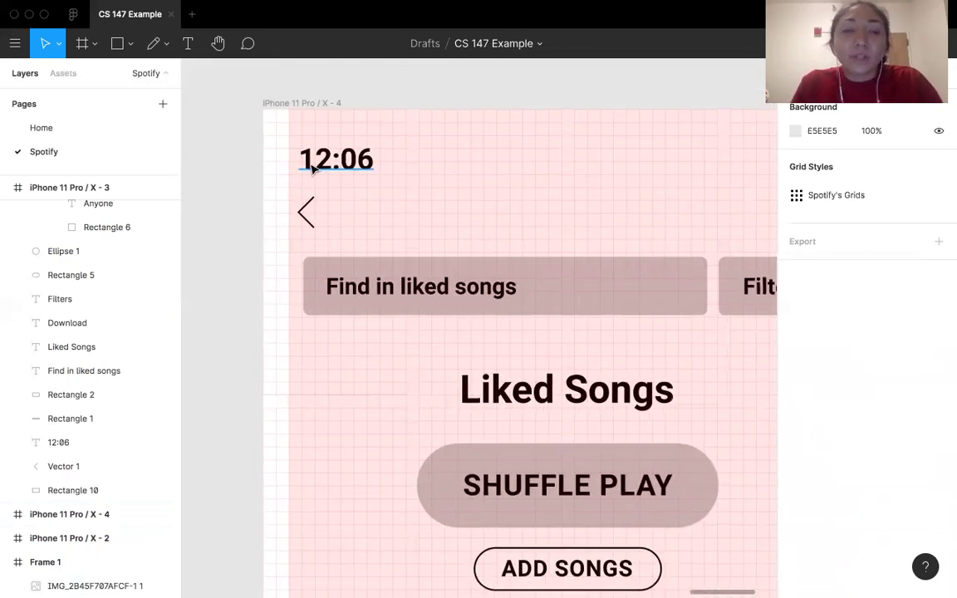
scroll(303, 157, "down", 5)
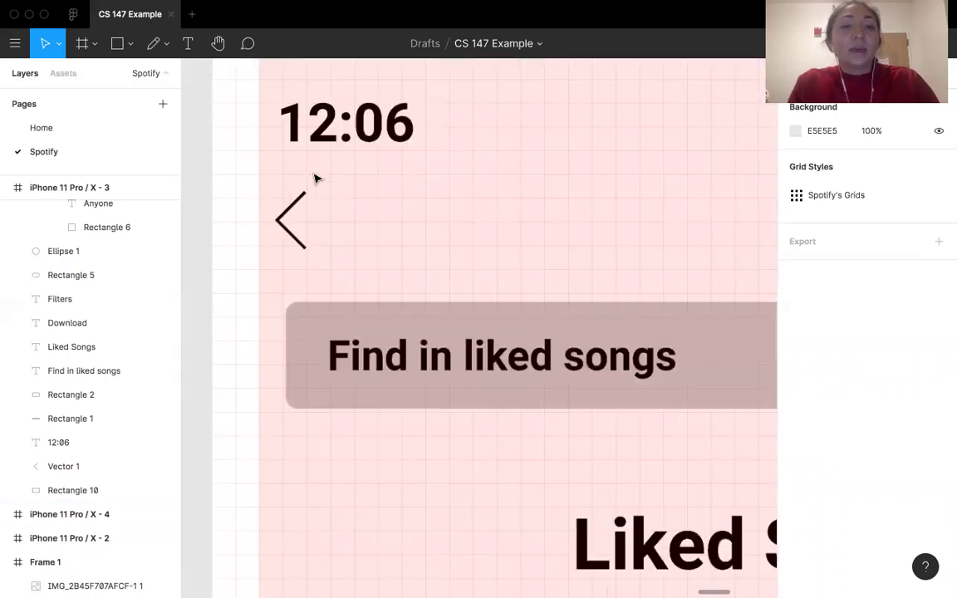
scroll(316, 179, "up", 5)
left_click_drag(341, 164, 317, 166)
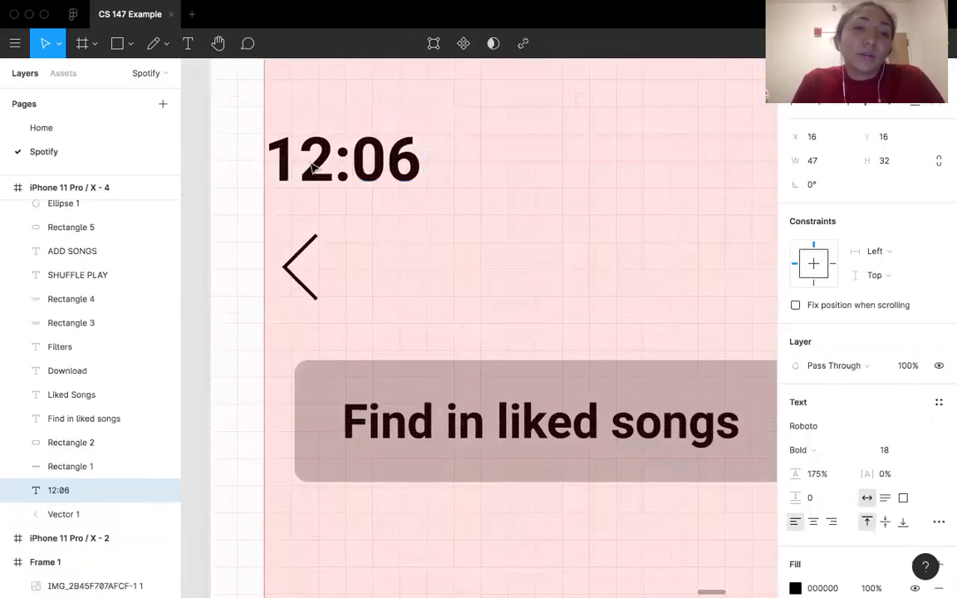
Move the back arrow below the clock to the left margin at X 16, Y 53.
left_click(299, 251)
scroll(297, 251, "down", 5)
scroll(301, 254, "up", 5)
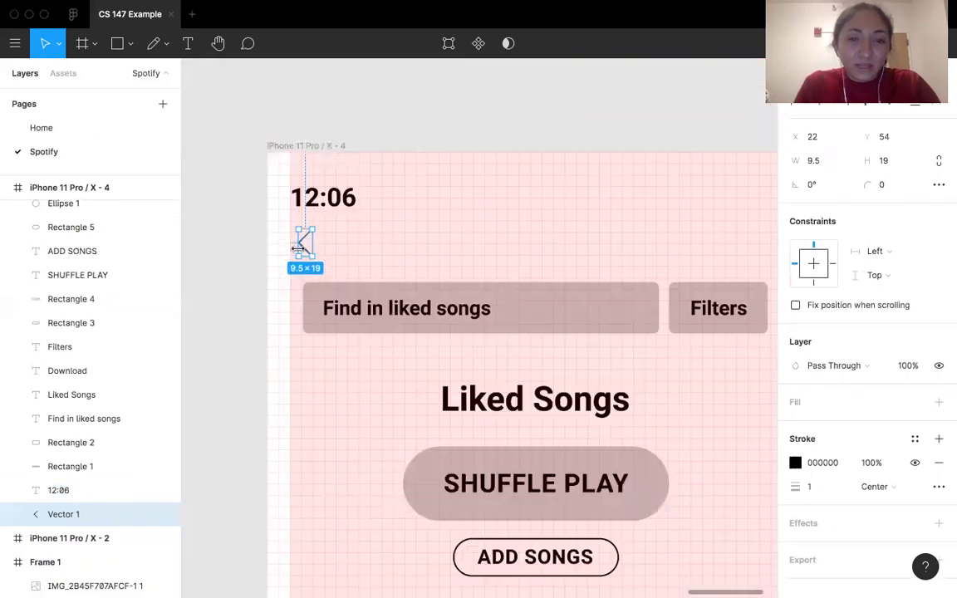
left_click_drag(304, 241, 295, 240)
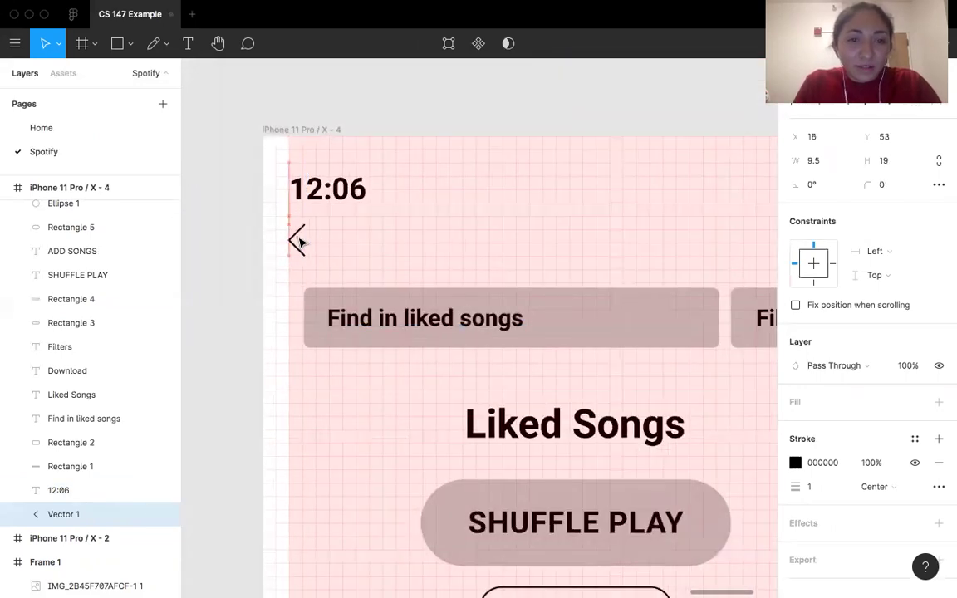
Extend the search box's left edge to the margin at X 16 and move its "Find in liked songs" text to X 32.
left_click(308, 324)
left_click_drag(301, 316, 287, 315)
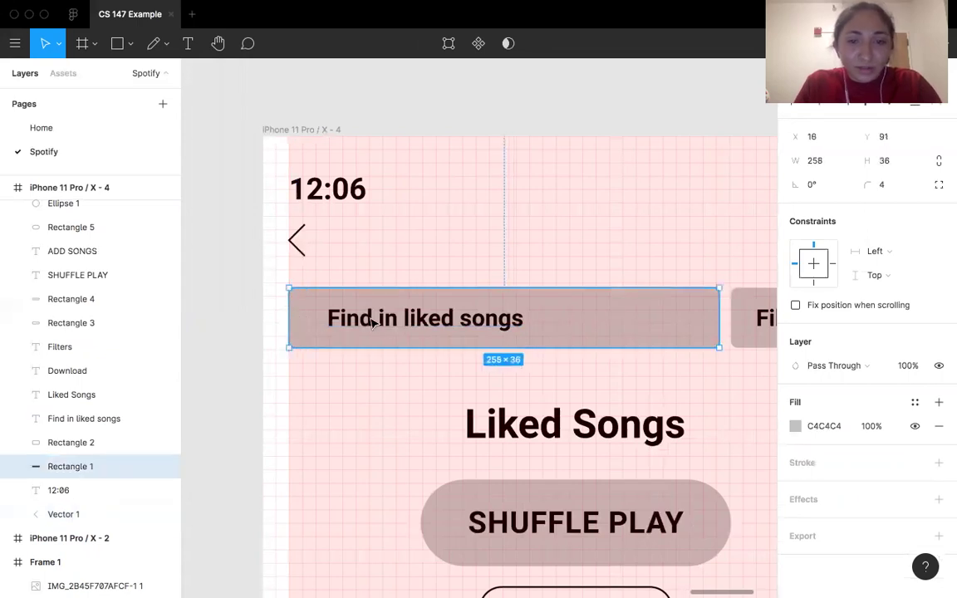
left_click(368, 323)
left_click_drag(367, 322, 357, 322)
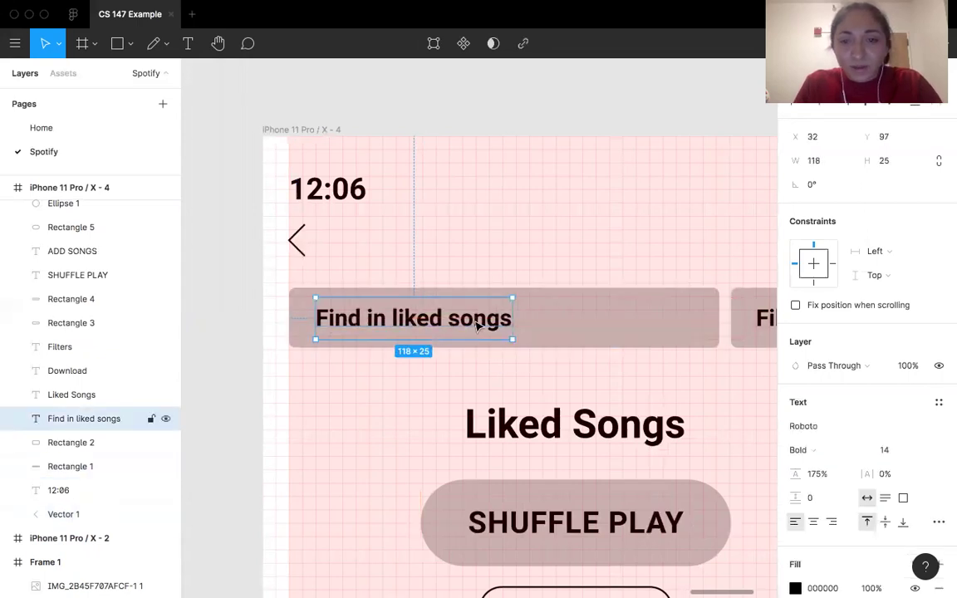
Widen the Filters button to the column's right margin and center its label in it at X 300.
scroll(581, 324, "right", 5)
left_click(647, 323)
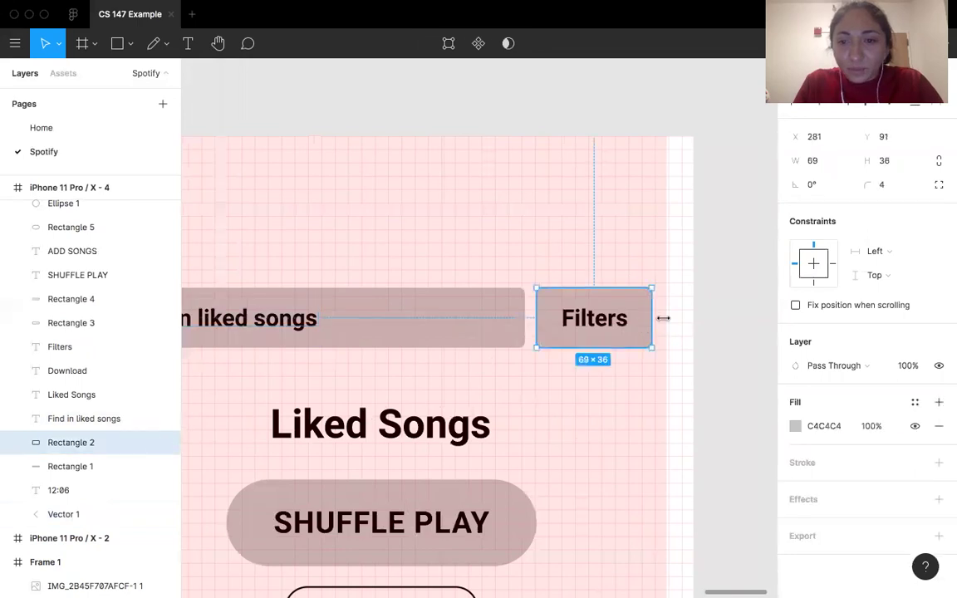
left_click_drag(651, 319, 664, 319)
left_click(608, 322)
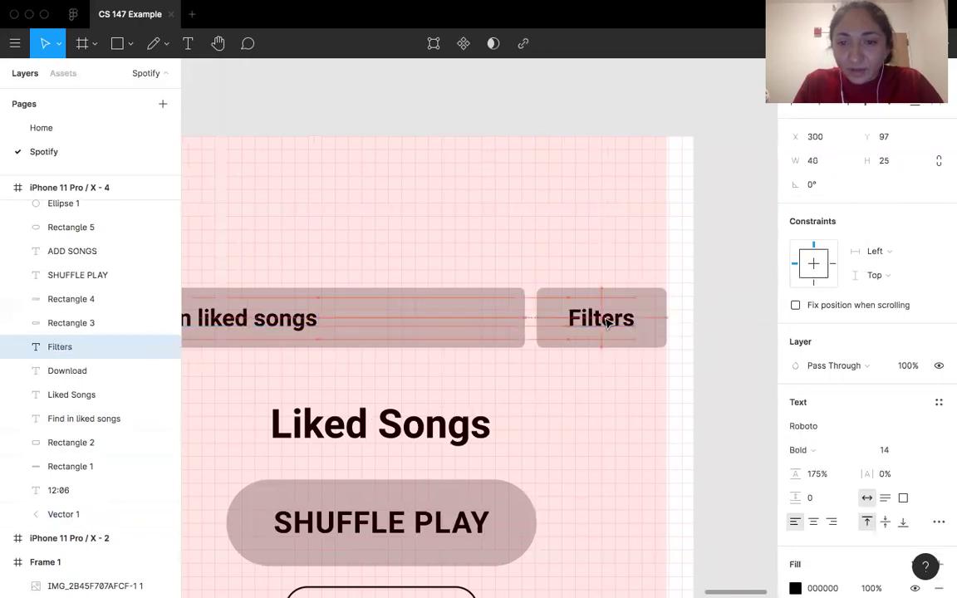
Move the Download heading to the left margin at X 16, Y 326.
scroll(608, 324, "down", 5)
scroll(609, 327, "down", 3)
scroll(609, 326, "left", 2)
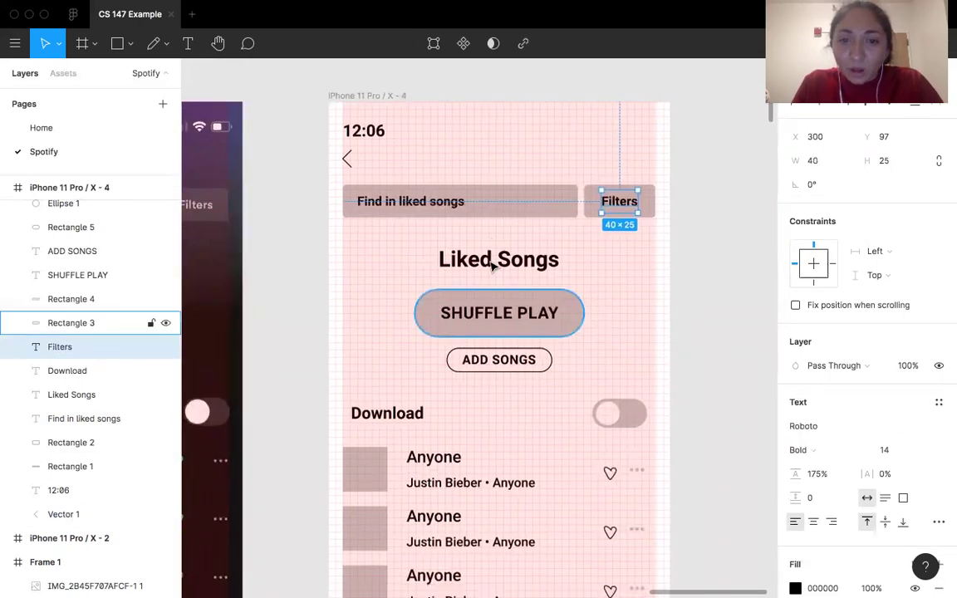
scroll(362, 325, "down", 3)
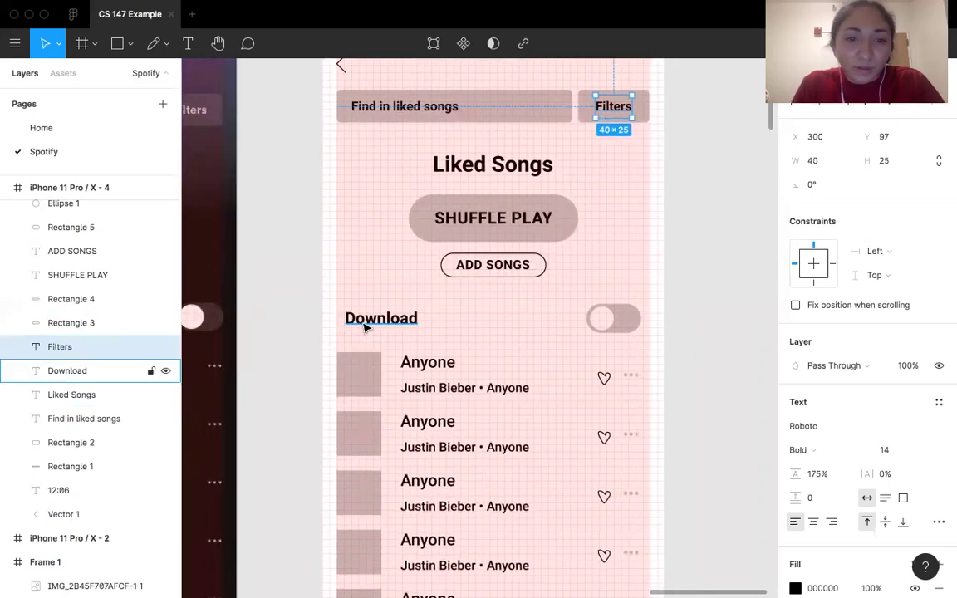
scroll(363, 325, "up", 5)
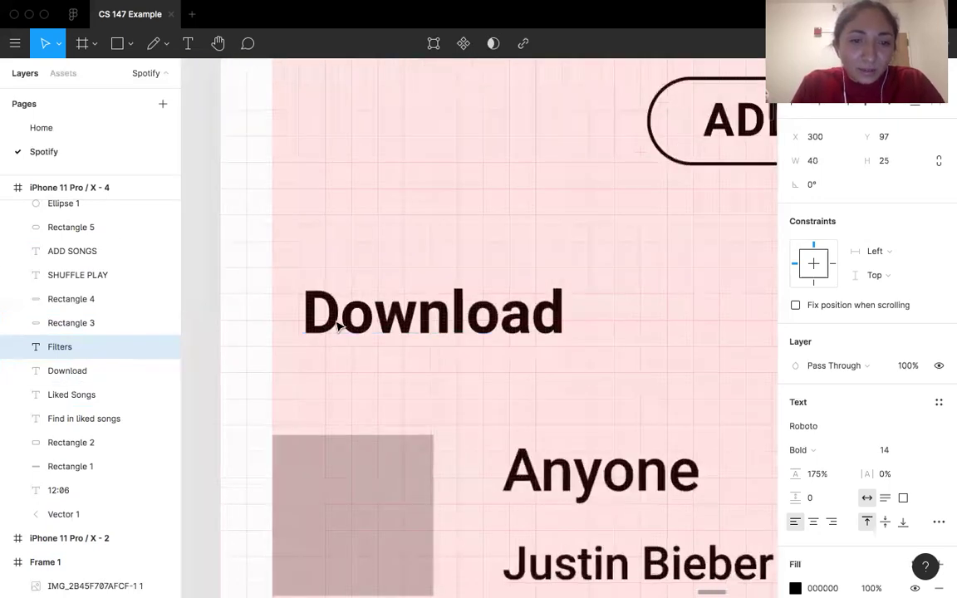
left_click_drag(336, 325, 307, 325)
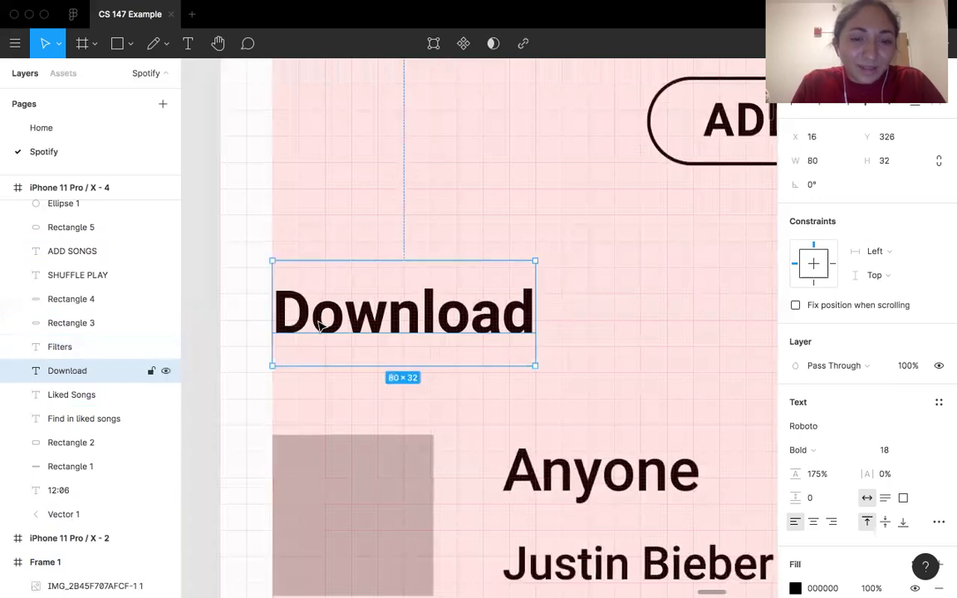
Move the Download toggle, both its pill and its knob, to the column's right margin.
scroll(318, 326, "down", 5)
scroll(560, 288, "right", 5)
scroll(540, 261, "down", 2)
left_click(539, 261)
scroll(536, 254, "up", 5)
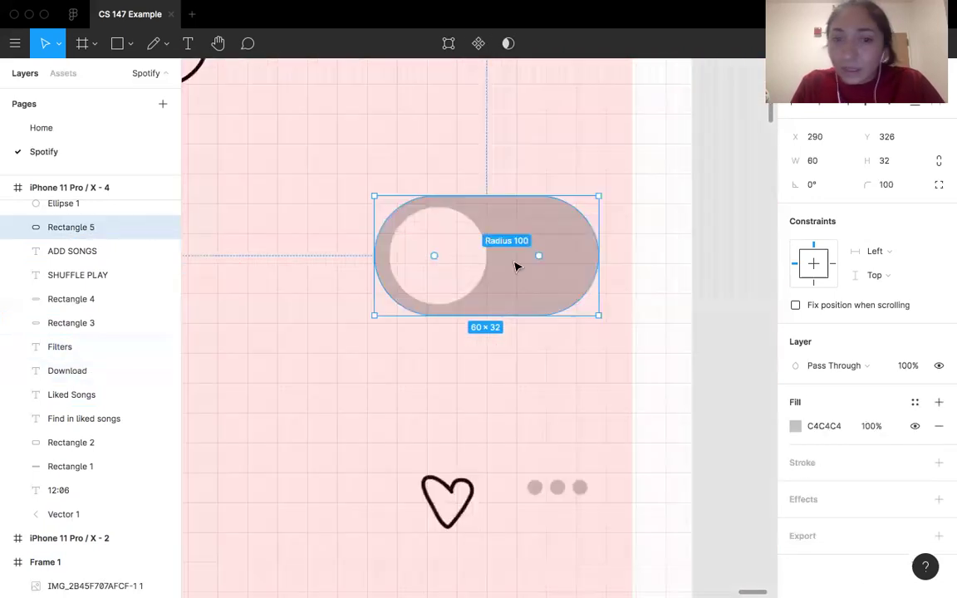
left_click(462, 263, "shift")
scroll(555, 272, "left", 2)
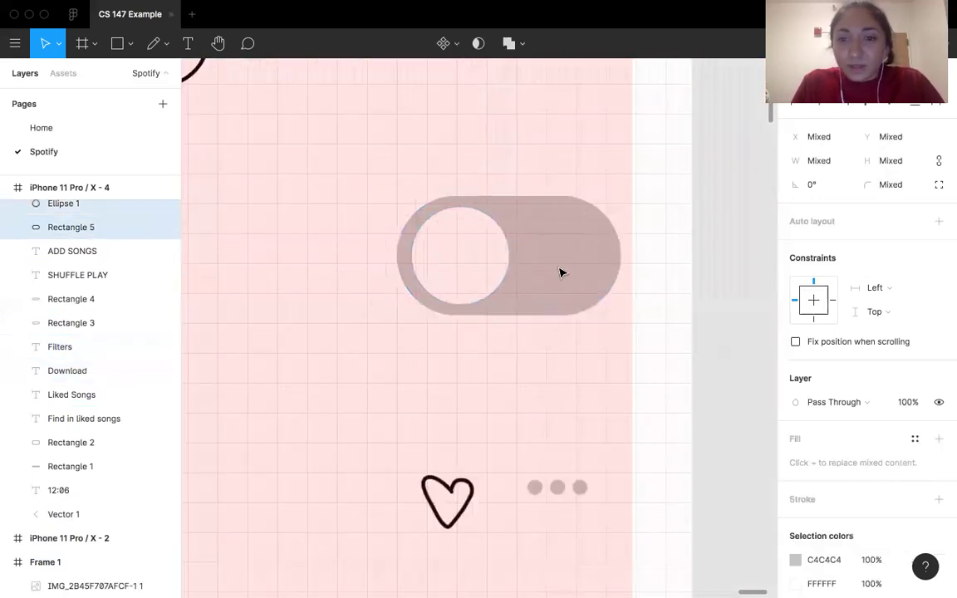
scroll(560, 272, "down", 5)
scroll(562, 272, "down", 3)
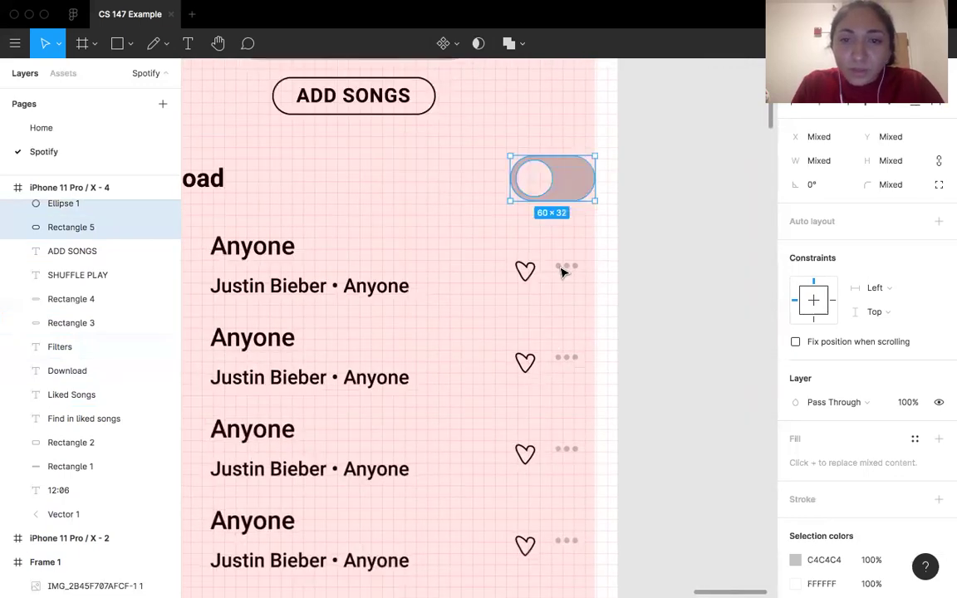
Move the heart and three-dot icon of the first song row together so the dots meet the right margin.
left_click(564, 265)
scroll(557, 235, "up", 5)
scroll(557, 235, "down", 5)
scroll(557, 235, "up", 4)
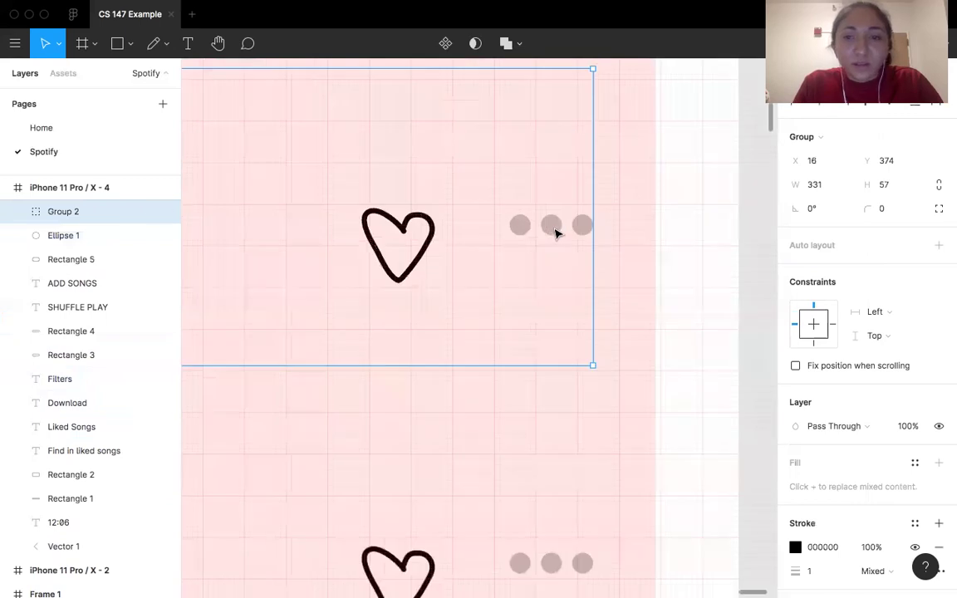
double_click(555, 233)
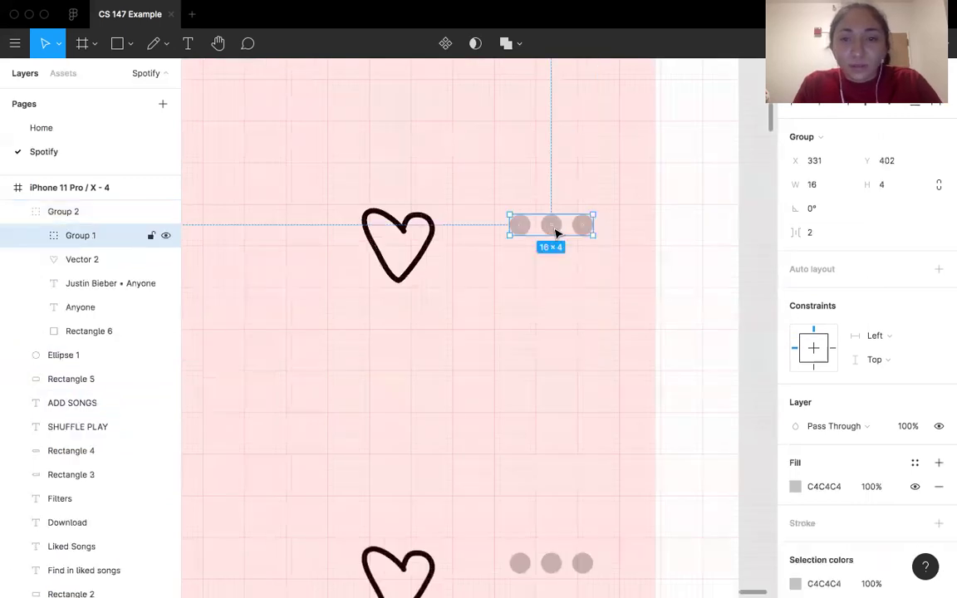
left_click(426, 241, "shift")
left_click_drag(562, 233, 619, 232)
scroll(619, 233, "down", 2)
scroll(618, 233, "down", 5)
left_click(672, 261)
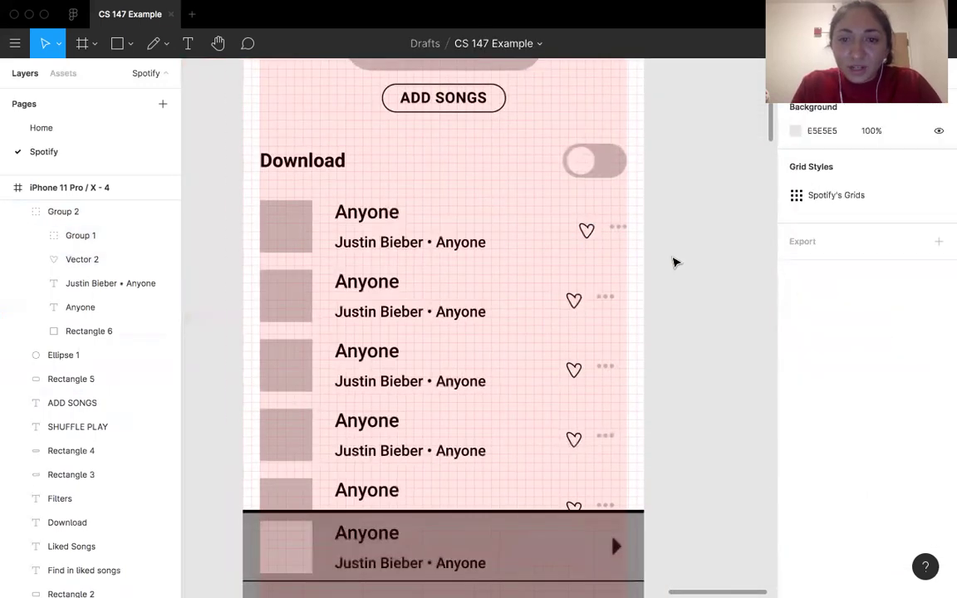
Delete the four song rows below the first one in the list.
scroll(673, 261, "down", 3)
left_click_drag(417, 268, 650, 389)
key("Delete")
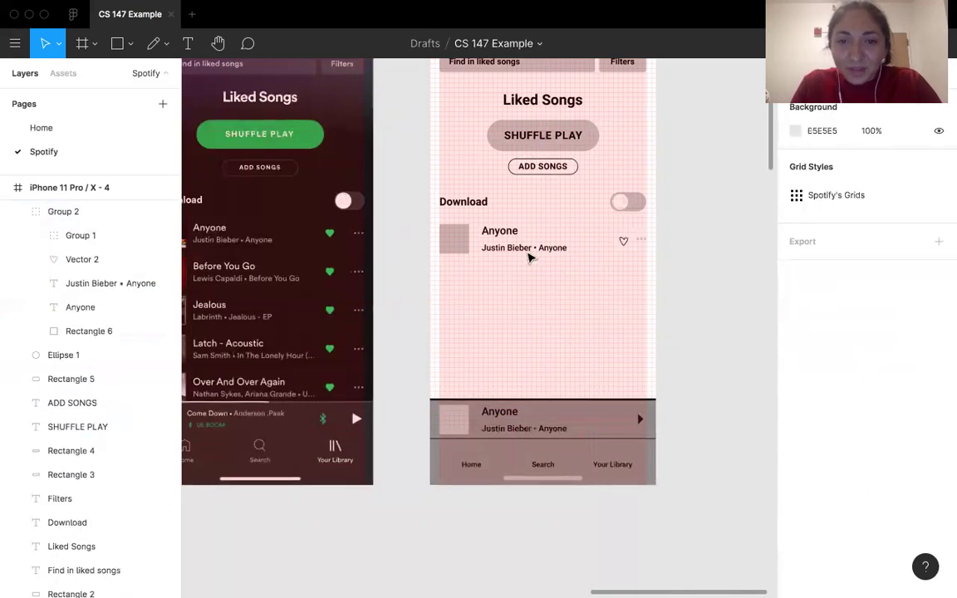
Duplicate the first song row four times down the list, placing the last copy at Y 646.
left_click(519, 242)
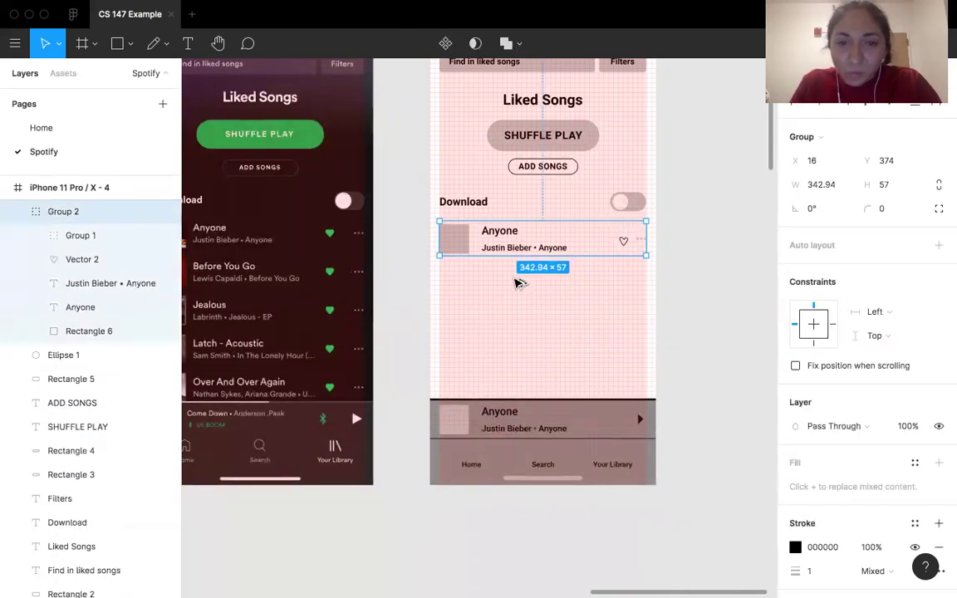
key("super+d")
left_click_drag(516, 284, 517, 282)
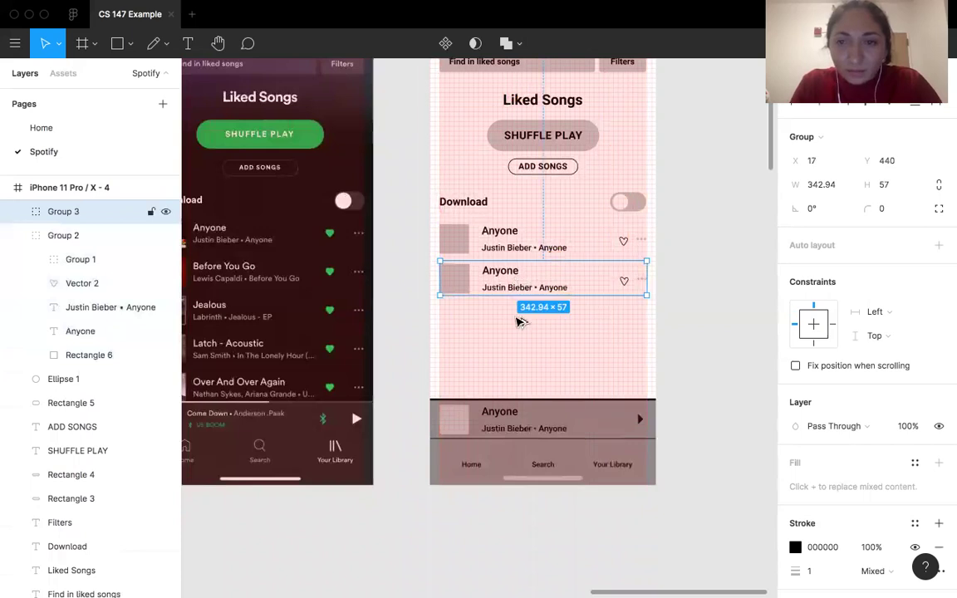
key("super+d")
key("super+d")
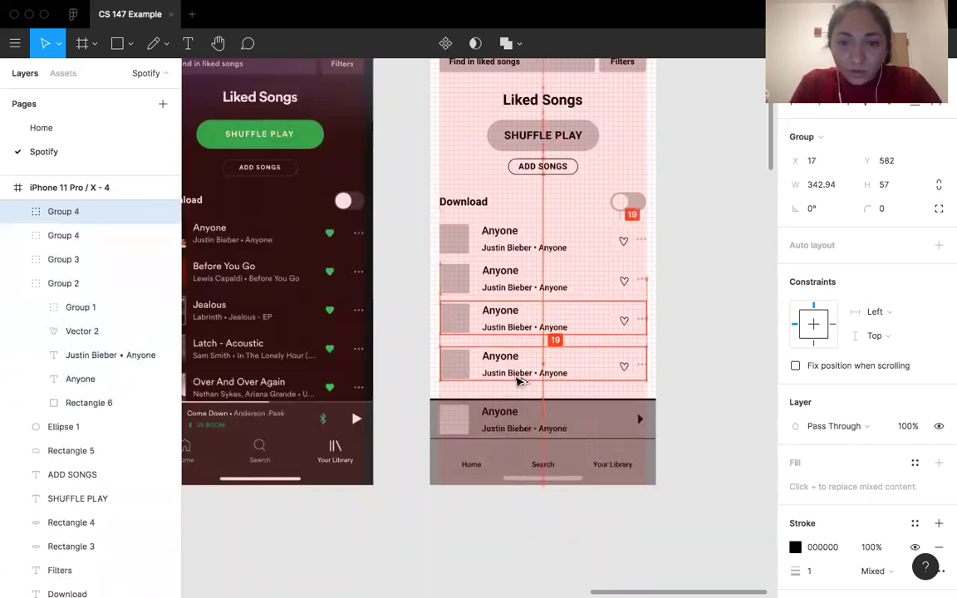
left_click_drag(517, 381, 519, 396)
key("super+d")
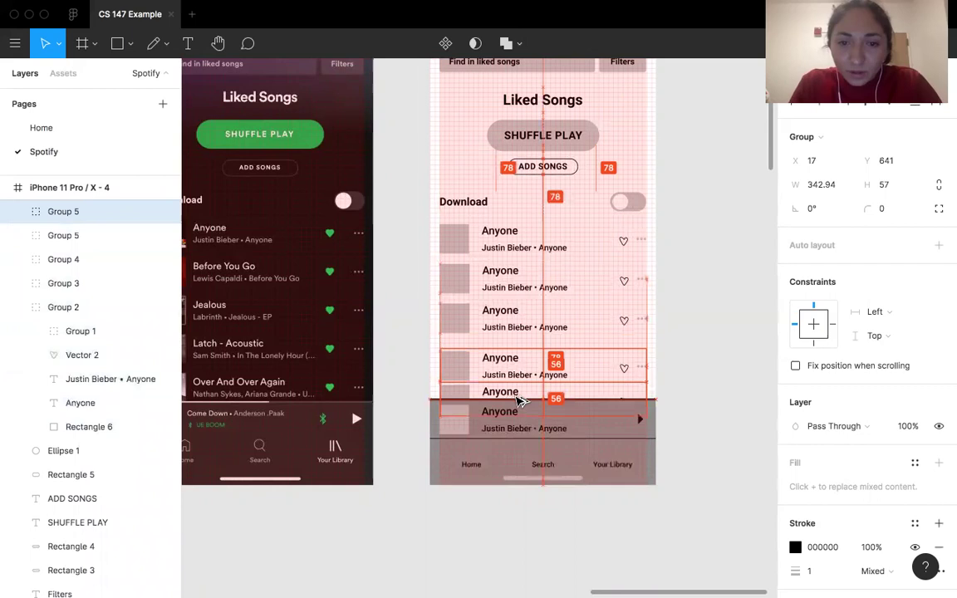
key("Down")
key("Down")
key("Down")
key("Down")
key("Down")
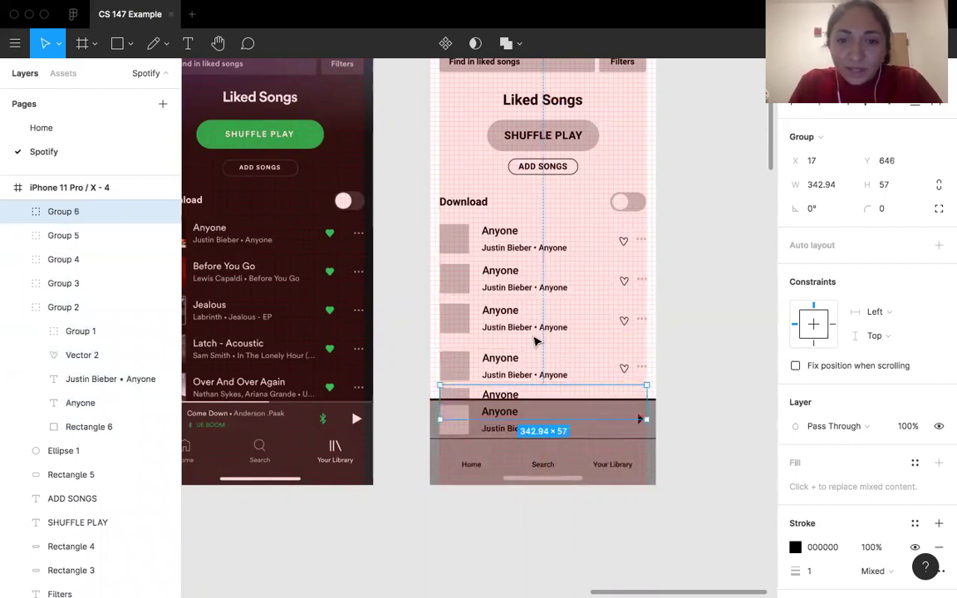
key("Escape")
Tidy up the five song rows into even vertical spacing and set the gap between them to 8.
left_click_drag(525, 391, 526, 397)
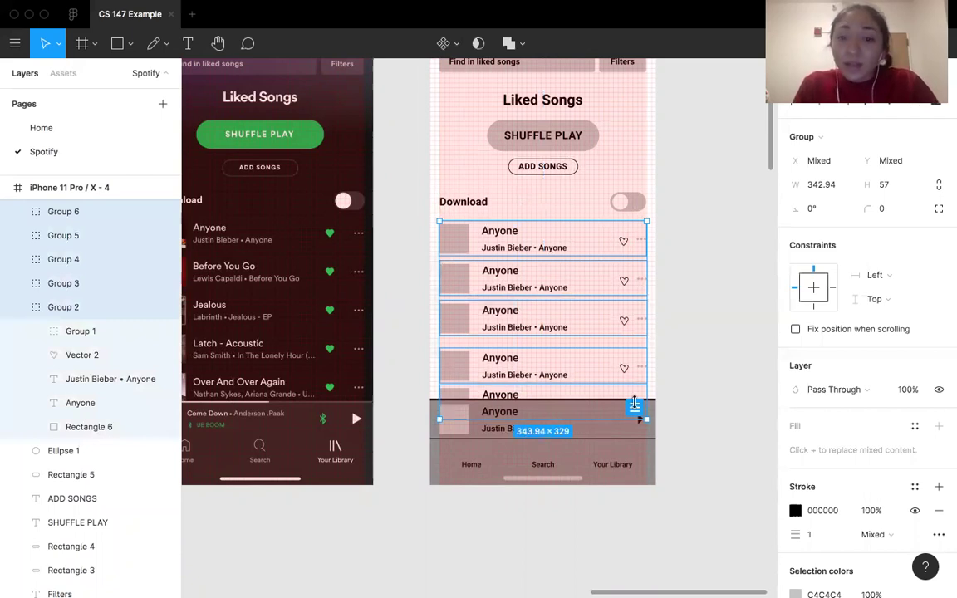
mouse_move(641, 409)
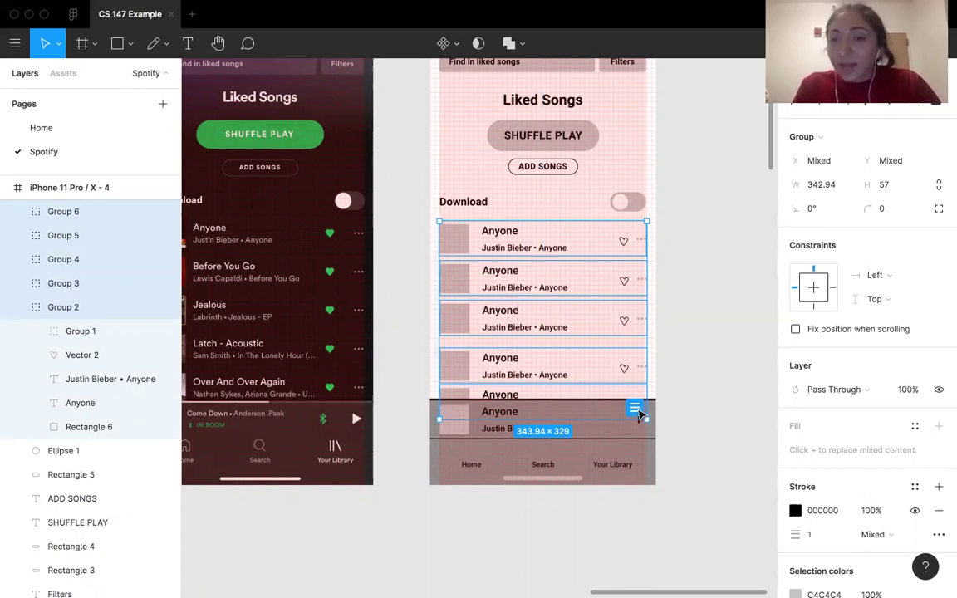
left_click(637, 409)
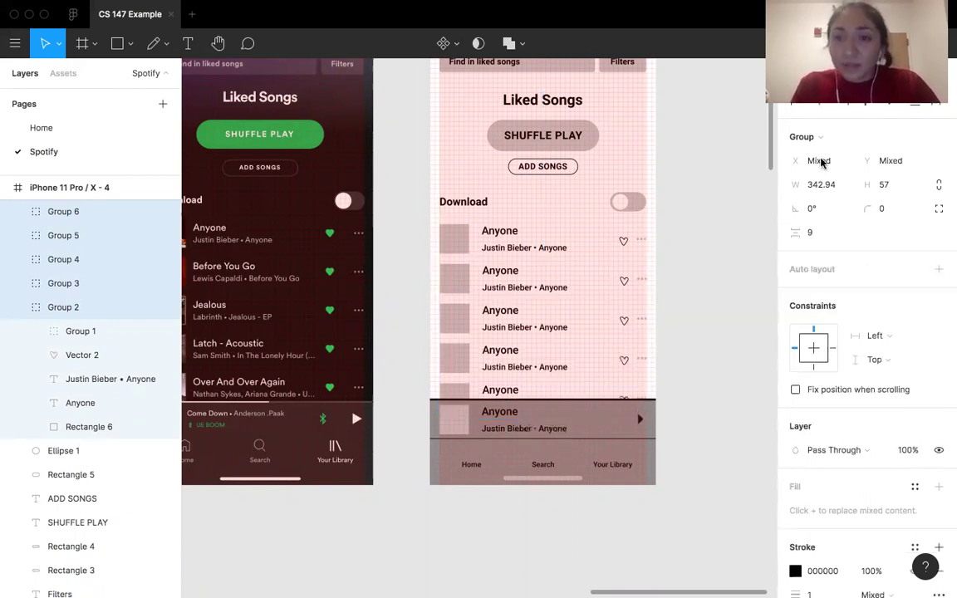
left_click(813, 233)
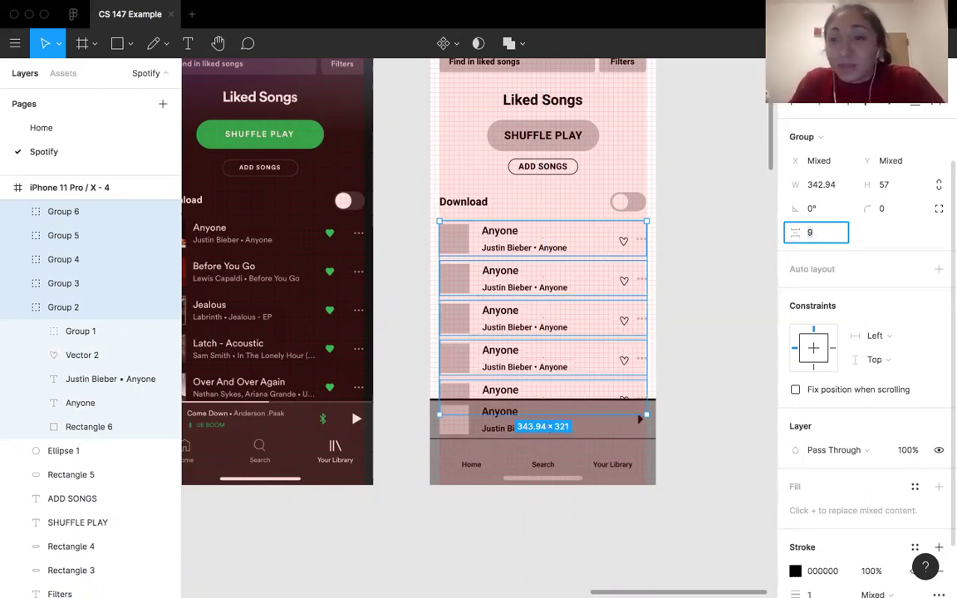
type("8")
key("Return")
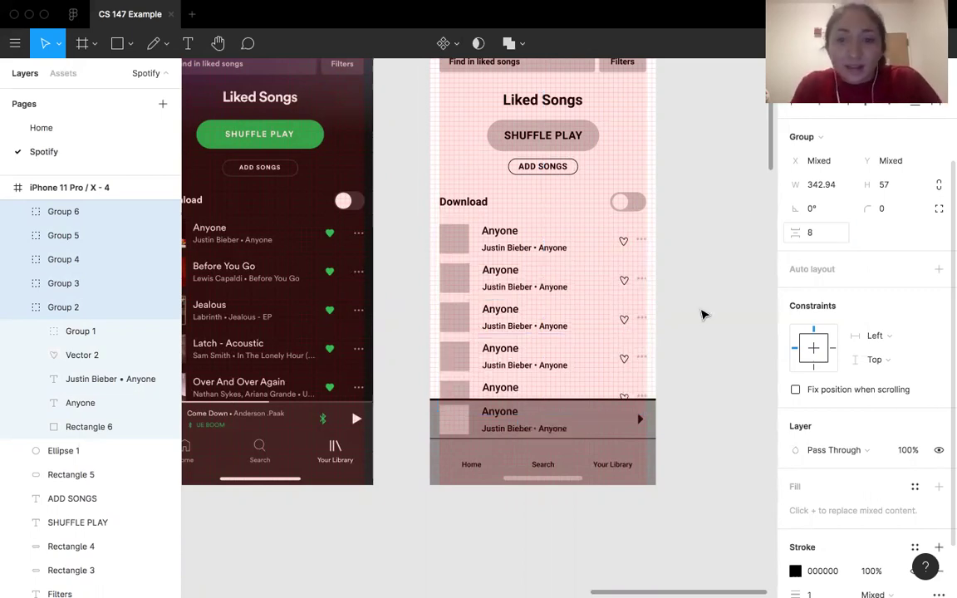
key("Escape")
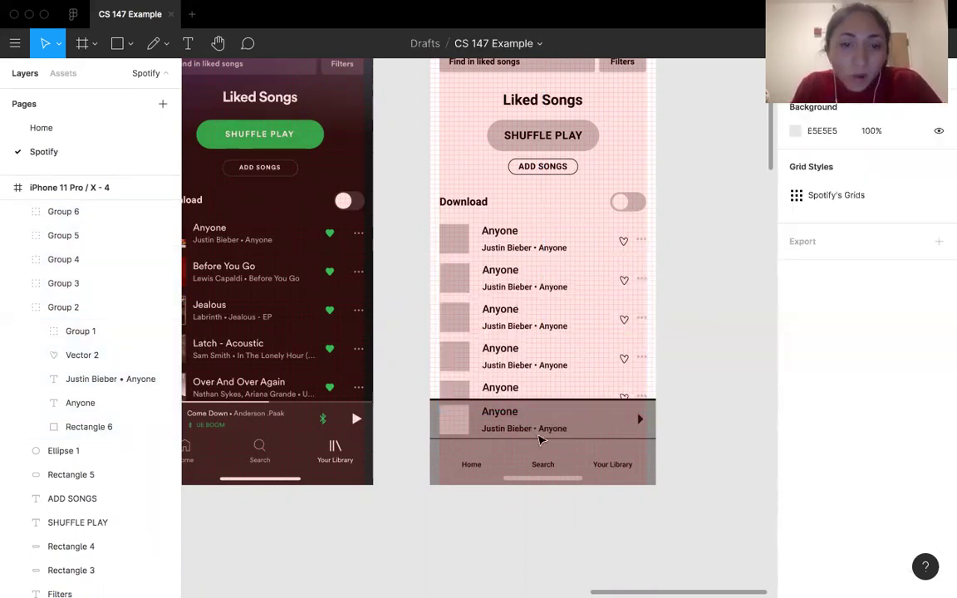
Align all five song rows to the left margin at X 16.
scroll(527, 431, "down", 1)
scroll(471, 414, "down", 1)
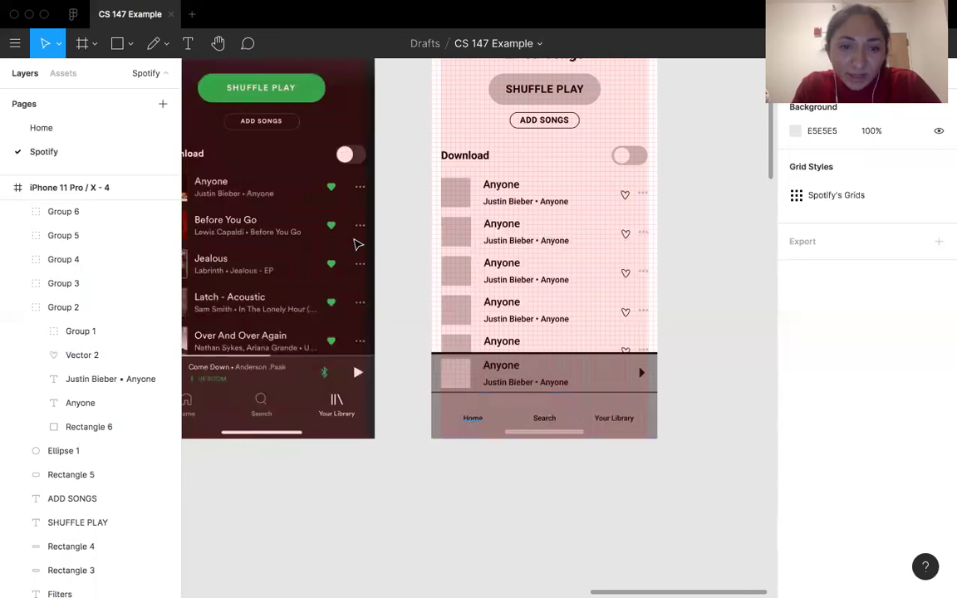
scroll(356, 244, "up", 5)
scroll(355, 244, "up", 1)
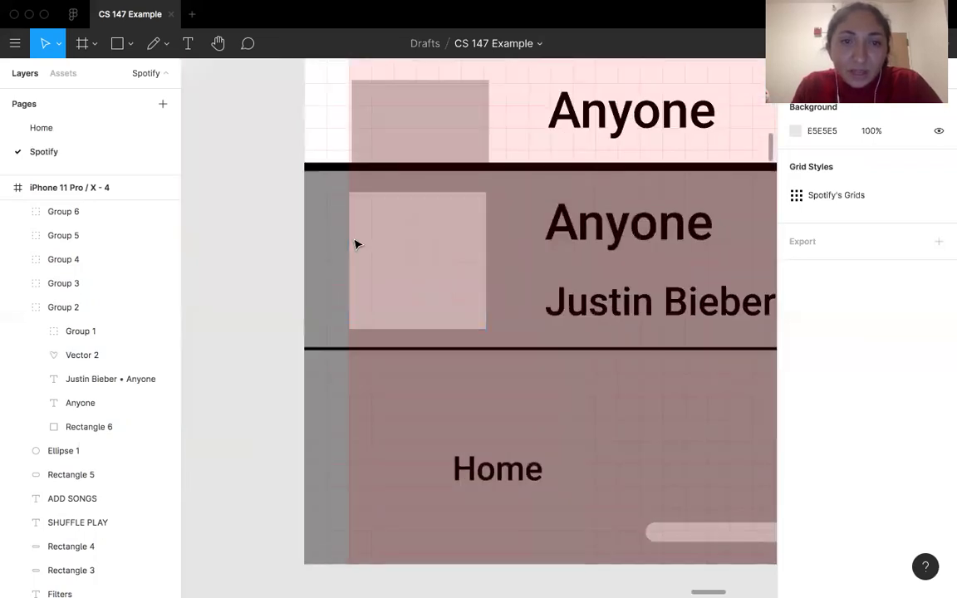
scroll(356, 244, "down", 2)
scroll(350, 147, "up", 4)
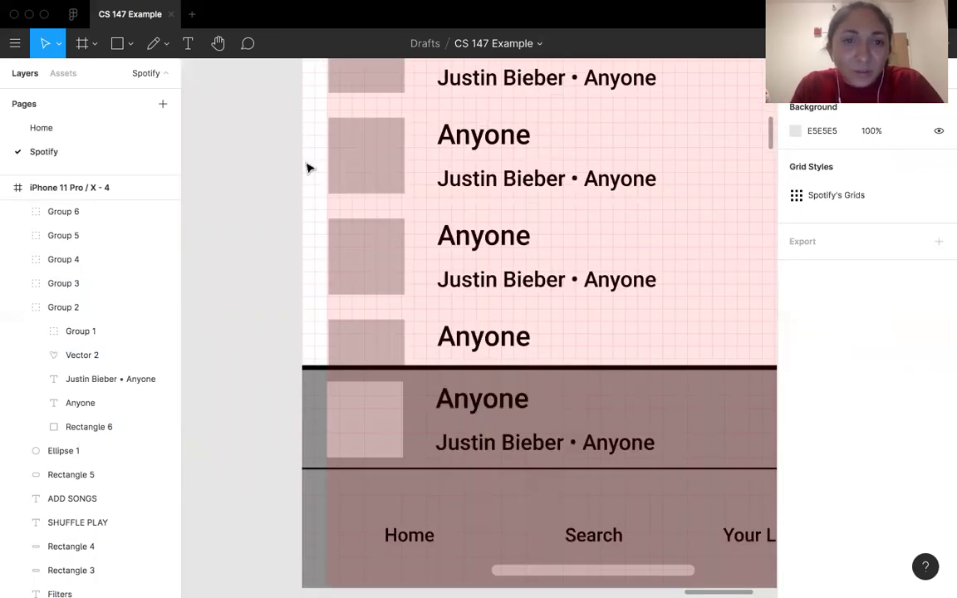
scroll(309, 167, "down", 2)
left_click(375, 200)
left_click_drag(278, 156, 543, 470)
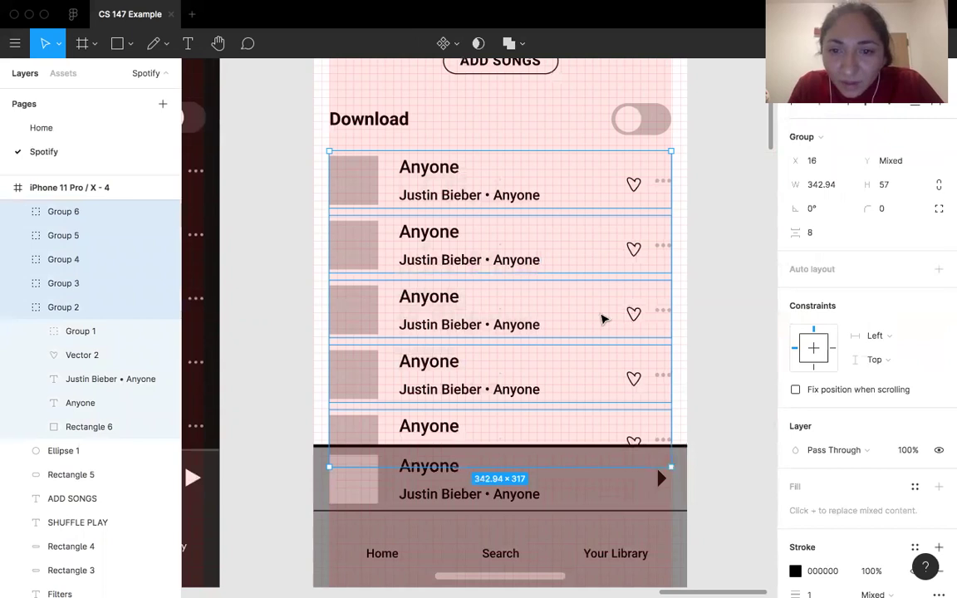
key("Escape")
Move the play arrow in the now-playing bar to the right margin at X 351, Y 695.
scroll(605, 318, "down", 4)
scroll(605, 318, "right", 2)
scroll(595, 319, "up", 5)
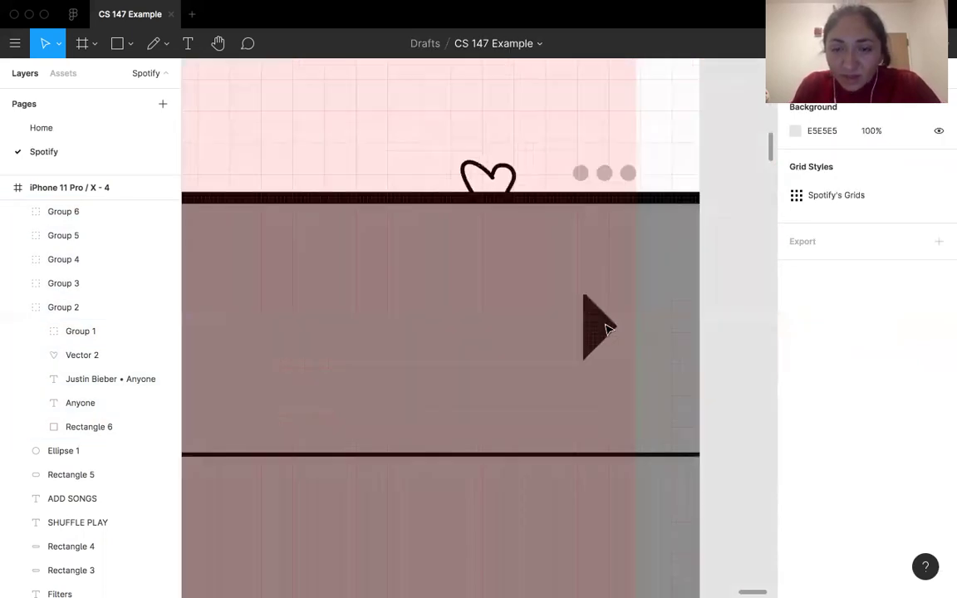
scroll(606, 329, "up", 2)
left_click(602, 345)
scroll(621, 344, "up", 3)
left_click_drag(651, 343, 659, 351)
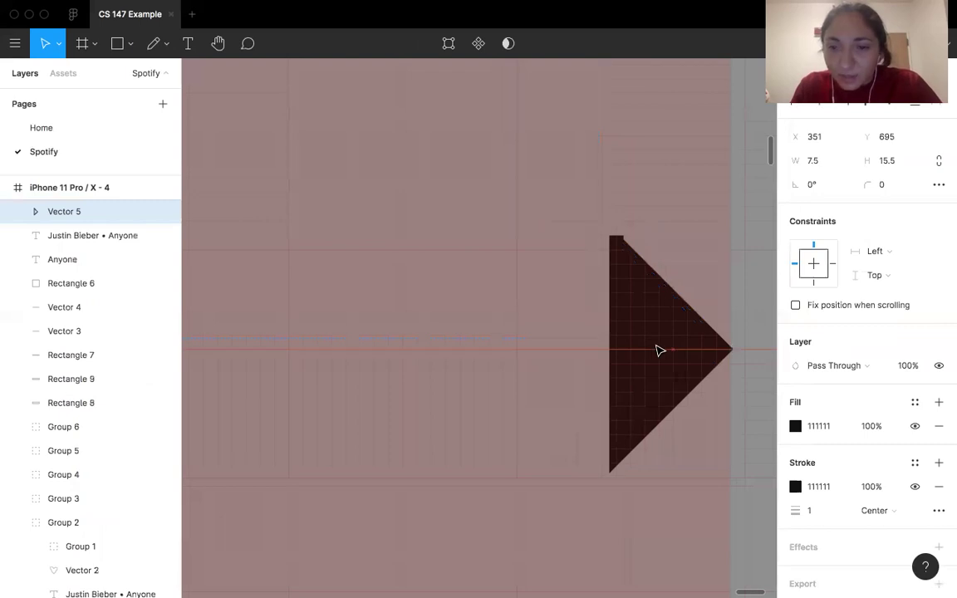
scroll(722, 383, "down", 5)
left_click(721, 383)
scroll(722, 383, "down", 3)
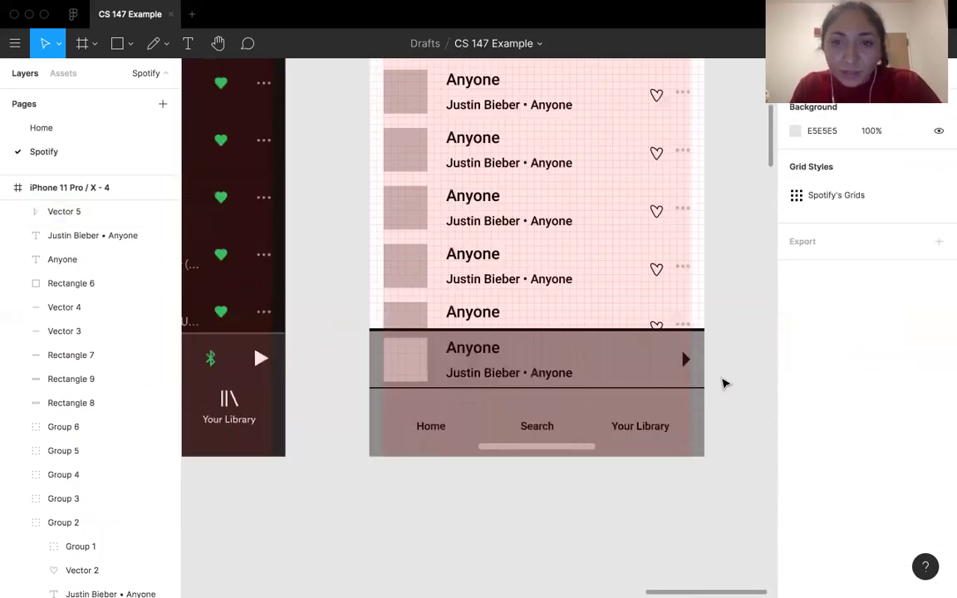
Hide the layout grids to compare the wireframe with the Spotify screenshot.
scroll(723, 385, "down", 3)
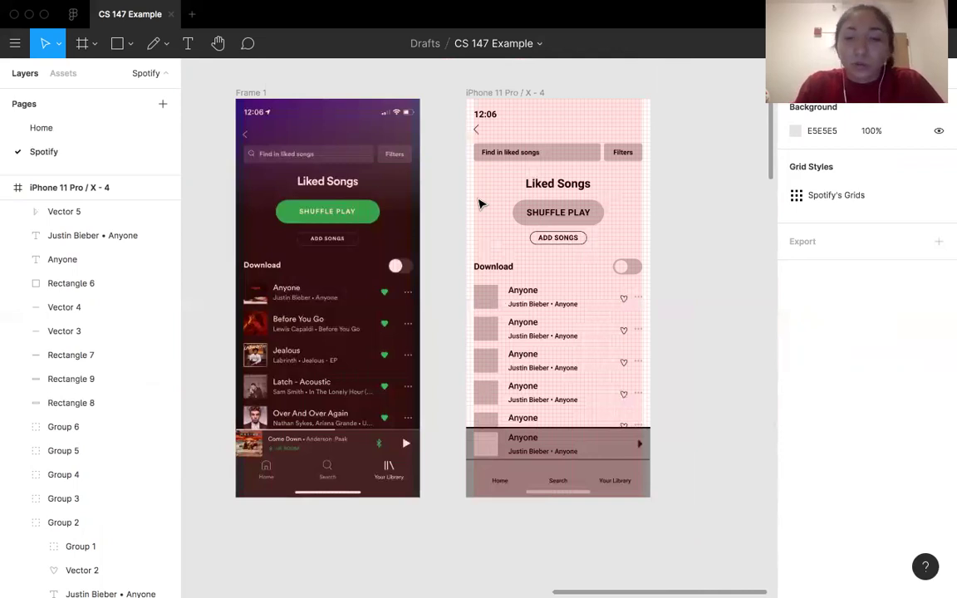
key("ctrl+g")
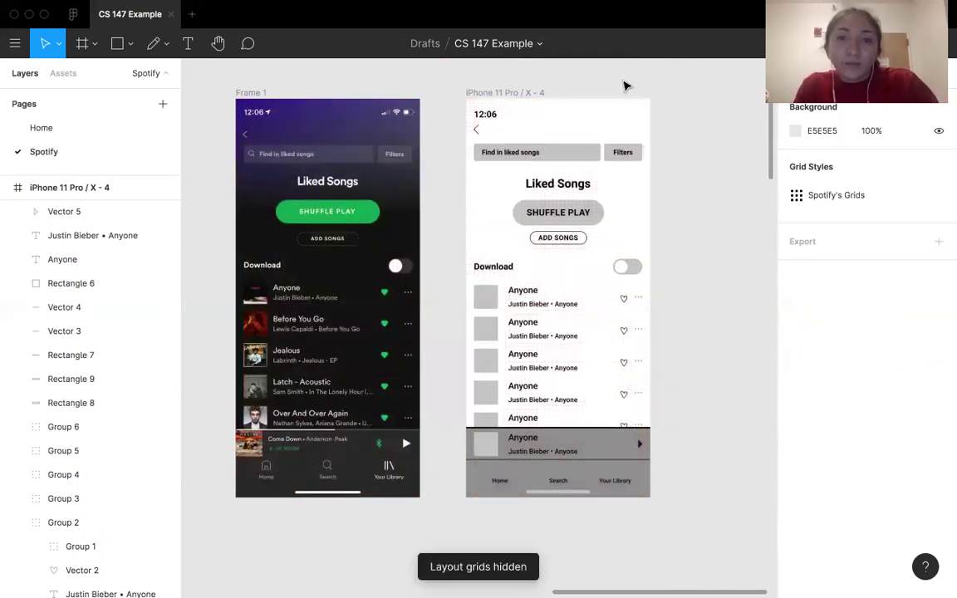
scroll(627, 86, "up", 3)
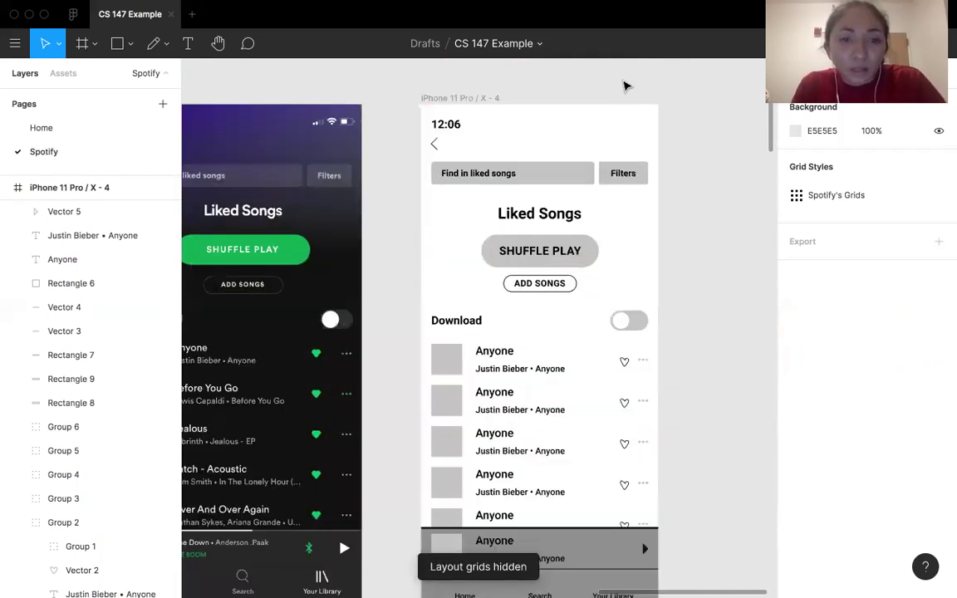
scroll(626, 85, "down", 3)
scroll(626, 86, "down", 1)
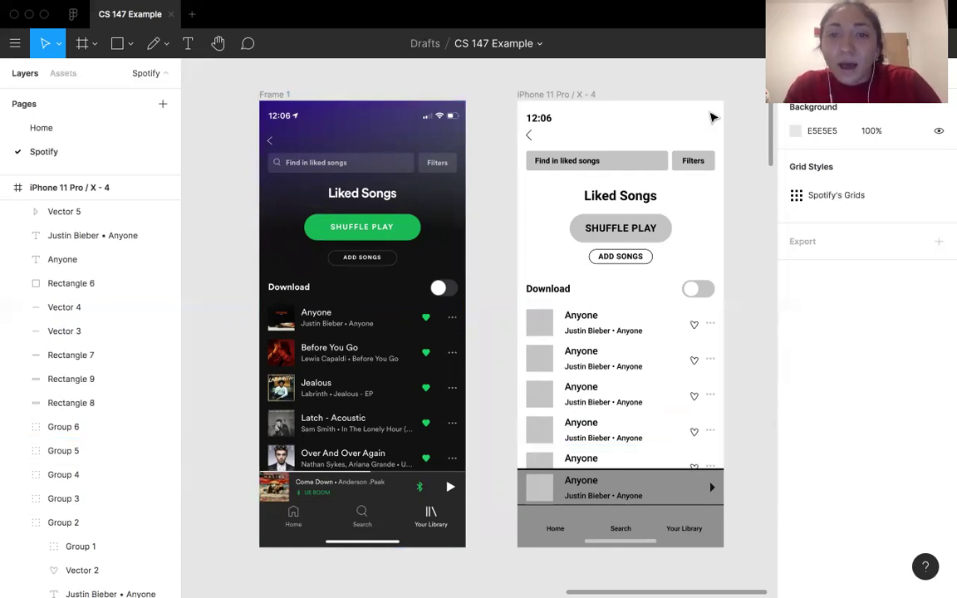
Draw a 375 × 238 rectangle across the top of the wireframe frame, starting at X 0, Y 0.
scroll(712, 116, "right", 2)
scroll(712, 115, "right", 3)
key("r")
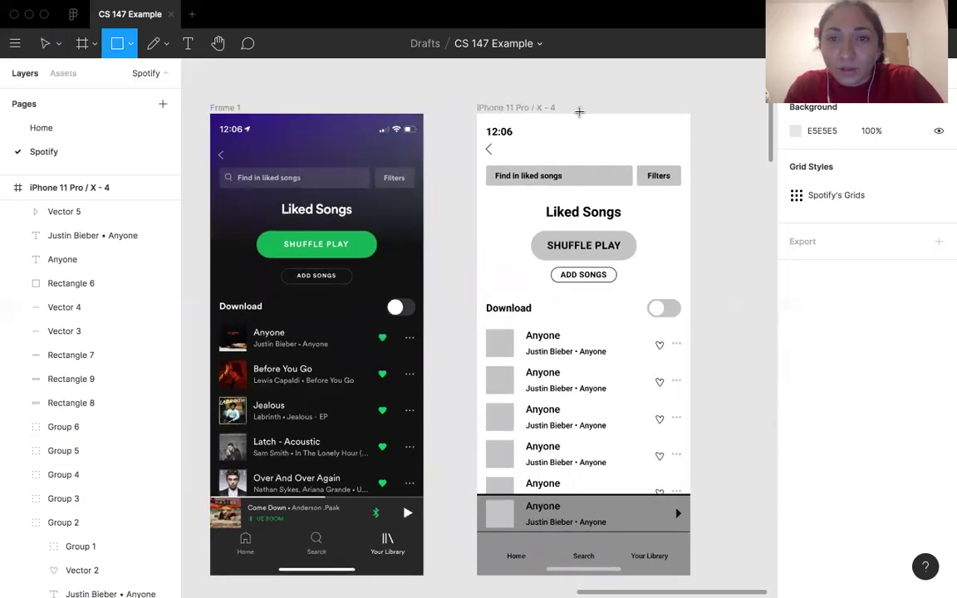
mouse_move(476, 114)
left_mouse_down()
mouse_move(561, 207)
mouse_move(662, 250)
mouse_move(691, 248)
left_mouse_up()
scroll(550, 177, "down", 1)
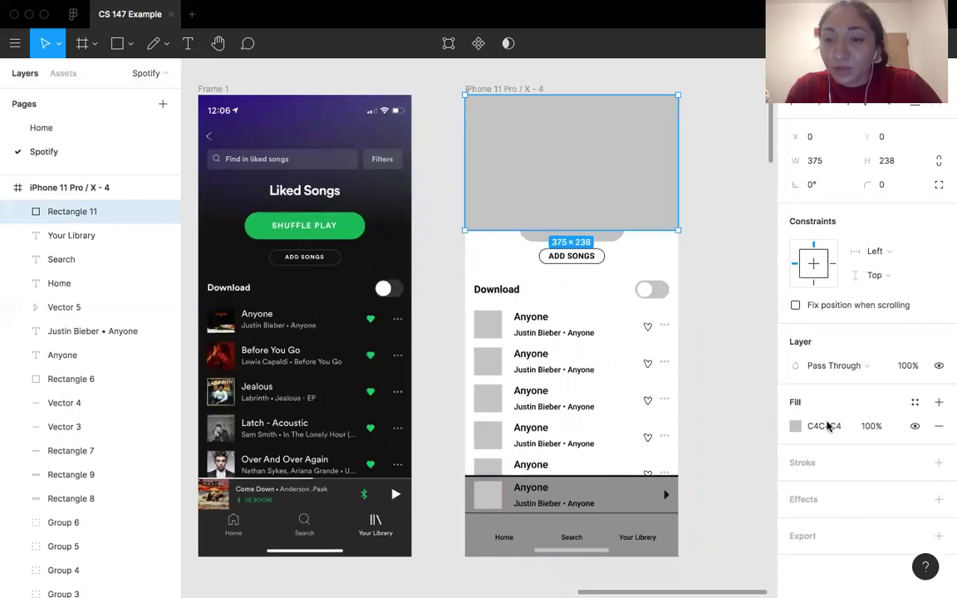
Change the header rectangle's fill to a linear gradient running diagonally from its upper-left to its lower-right corner.
left_click(795, 425)
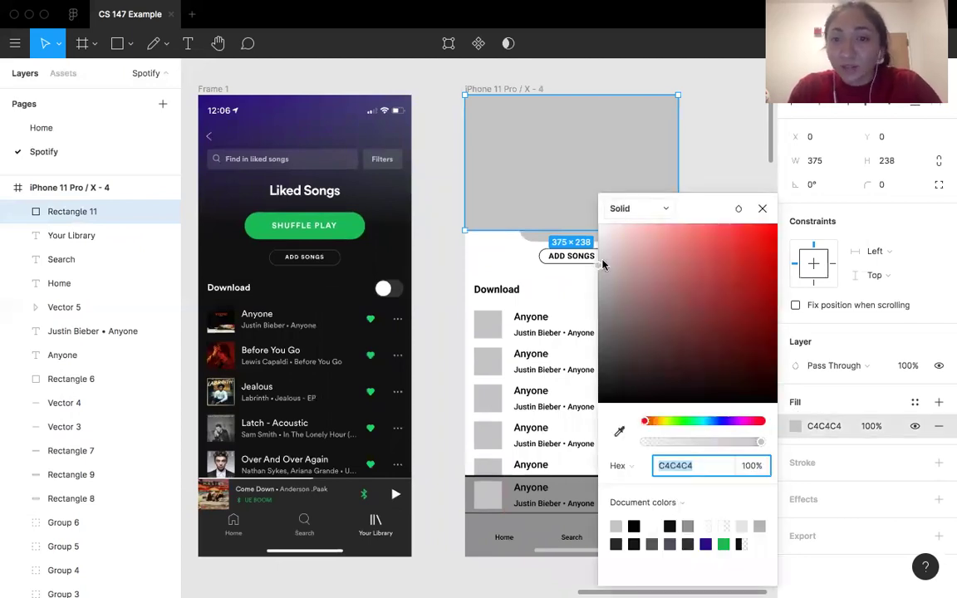
left_click(638, 210)
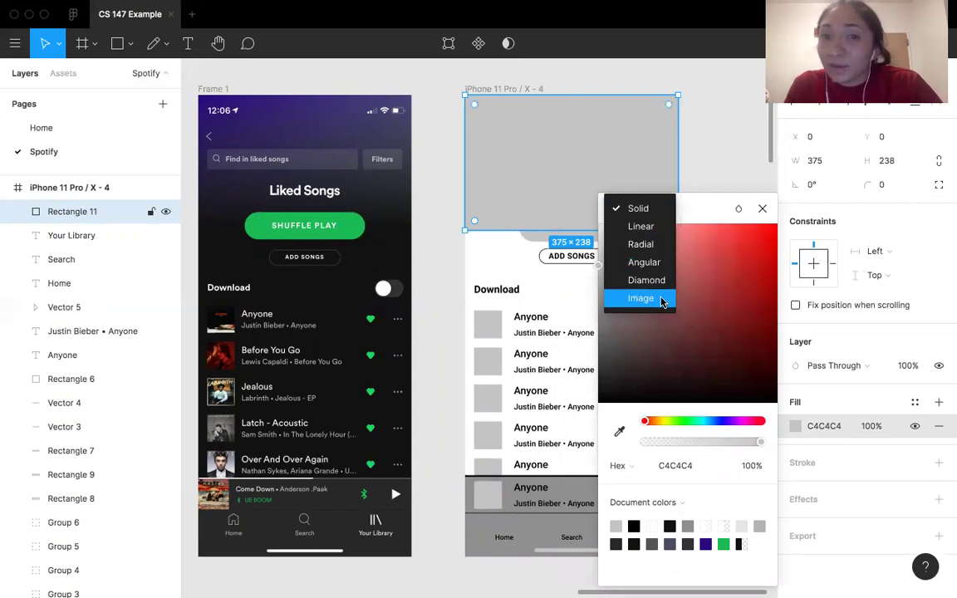
left_click(656, 226)
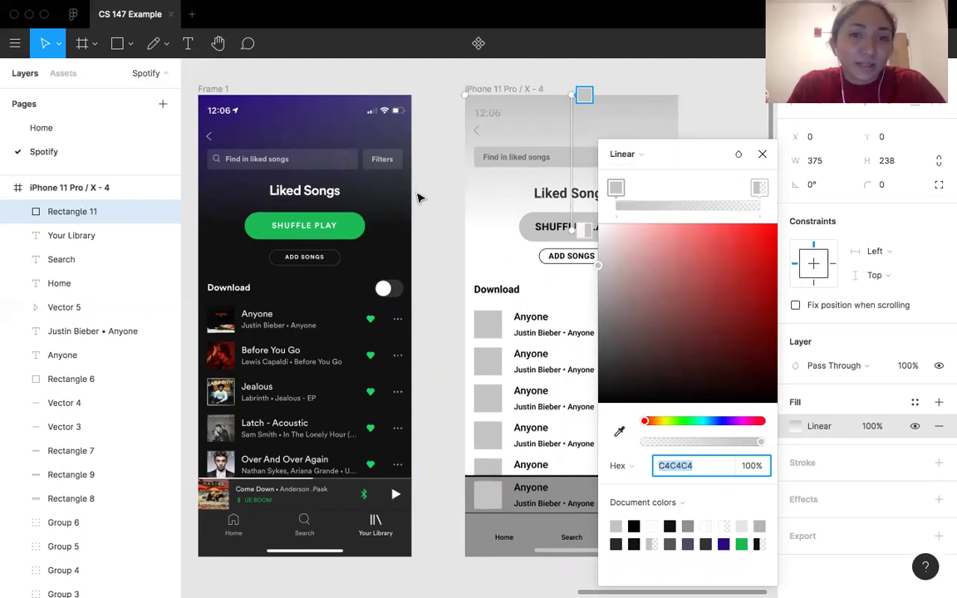
scroll(435, 183, "right", 5)
left_click_drag(380, 85, 265, 83)
left_click_drag(373, 217, 480, 216)
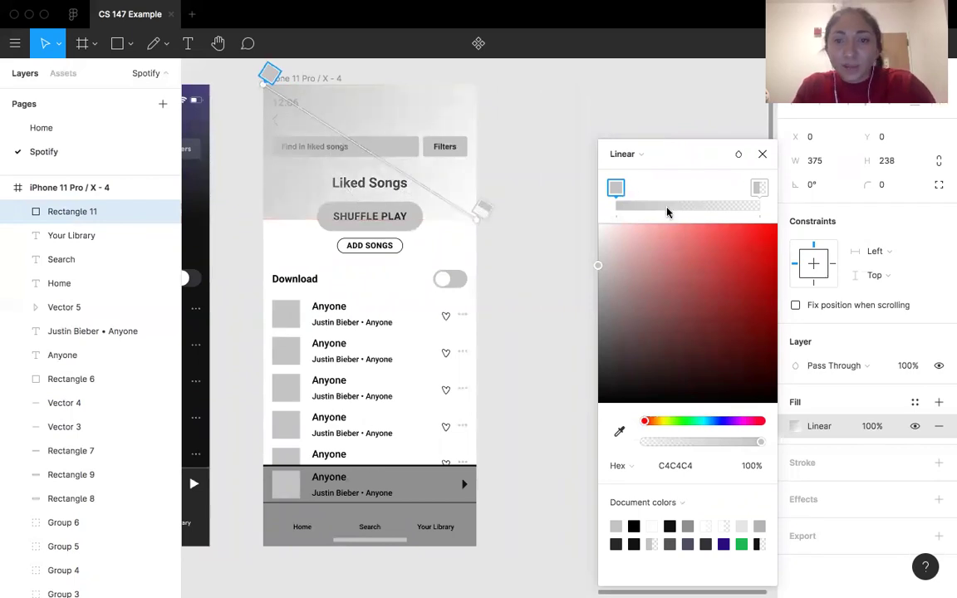
Set the header gradient's upper-left stop to the purple 2B0B80 sampled from the top of the Spotify screenshot.
left_click(619, 431)
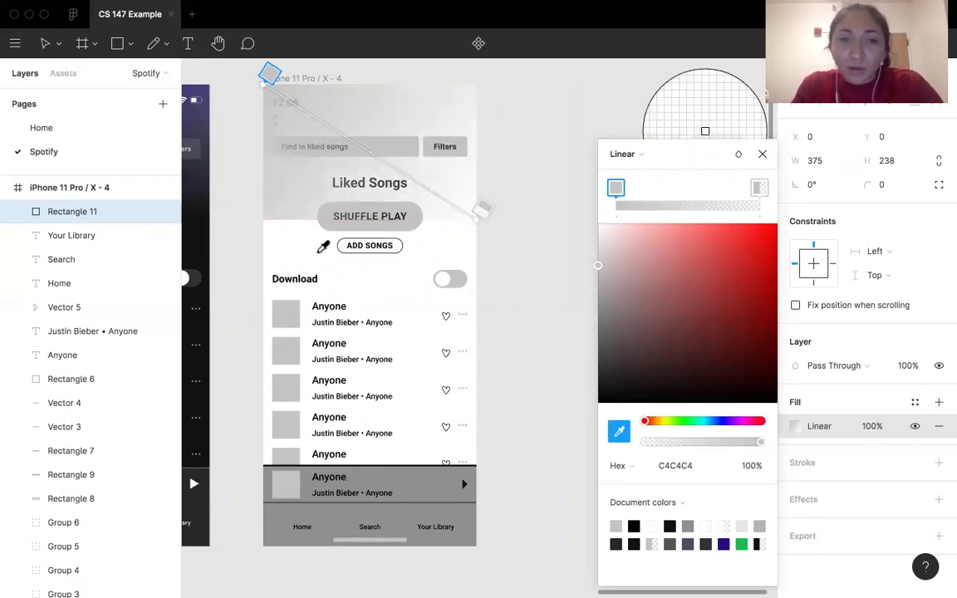
scroll(240, 181, "left", 5)
scroll(242, 154, "left", 5)
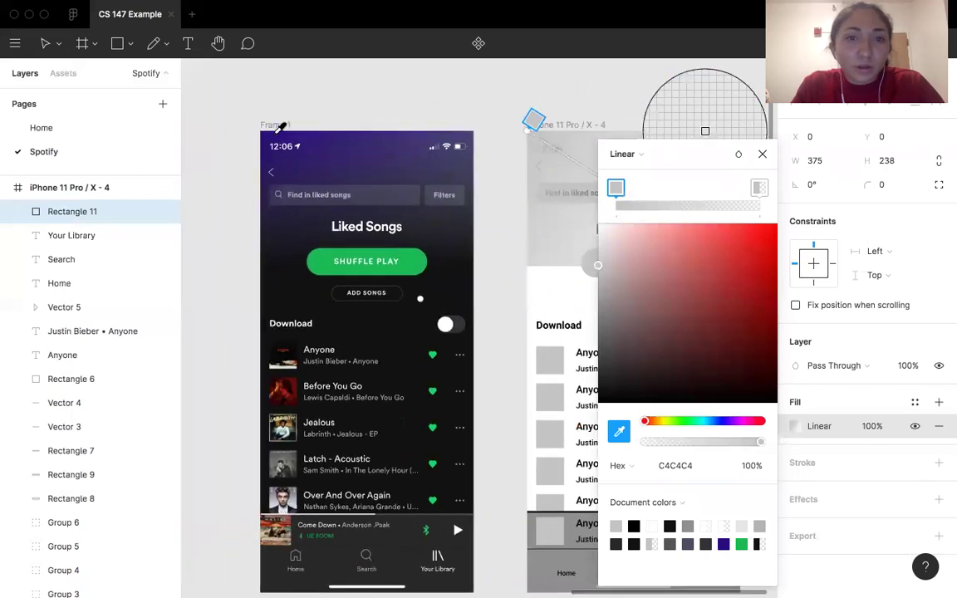
left_click(351, 152)
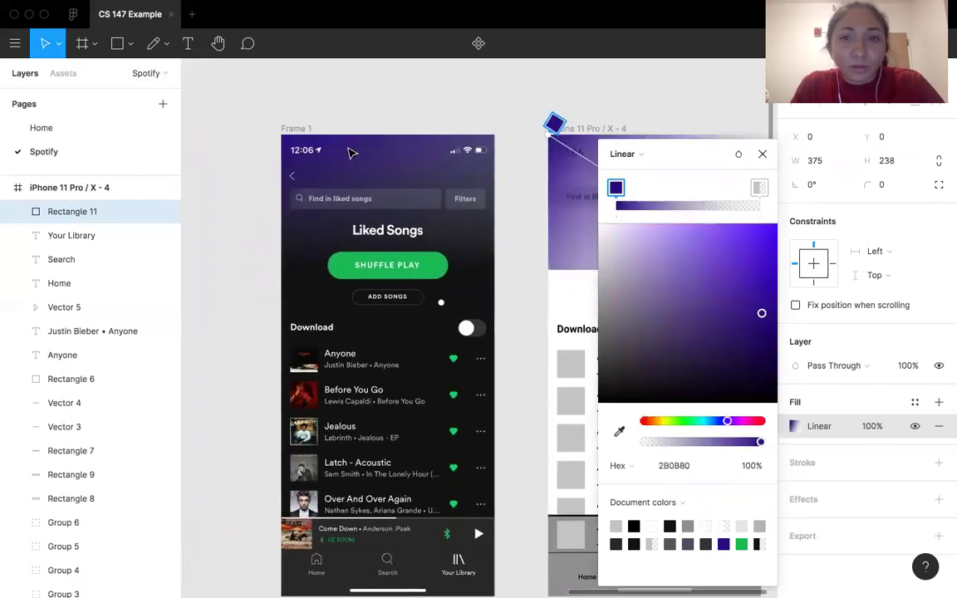
Set the header gradient's lower-right stop to a color sampled from the screenshot's header, adjusted to the grayish 57576F at 100% opacity.
scroll(417, 189, "right", 10)
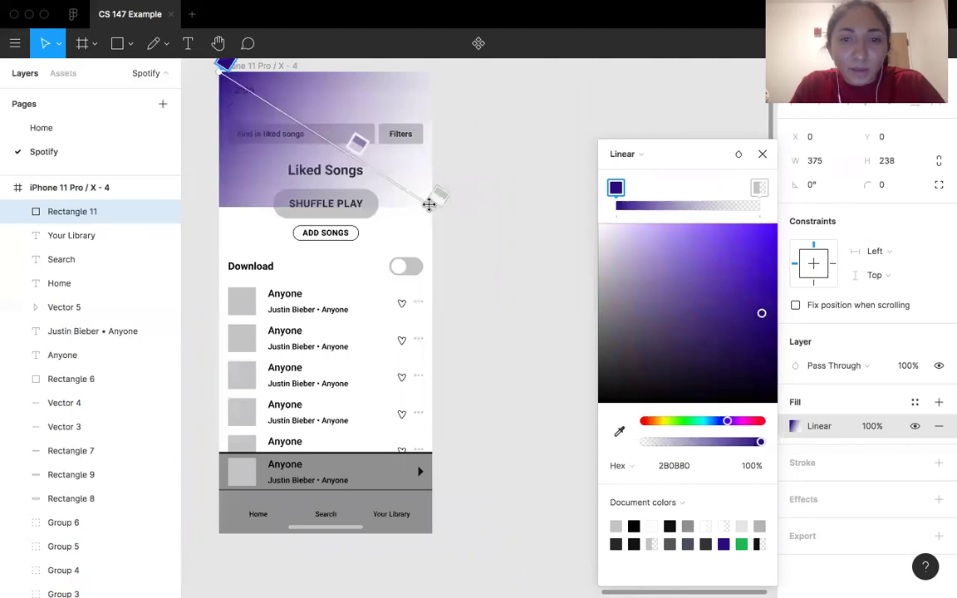
left_click(439, 196)
key("i")
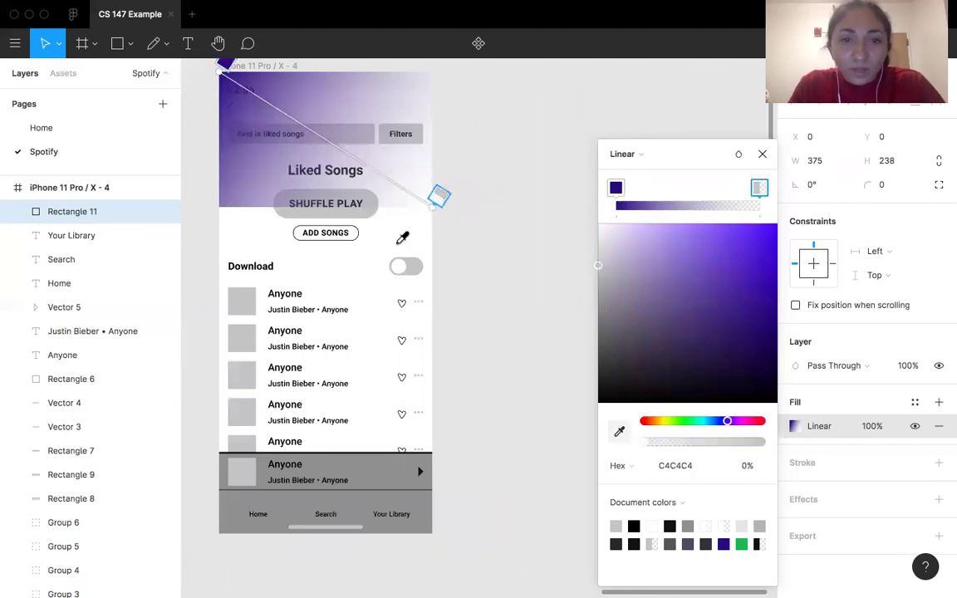
scroll(402, 239, "left", 6)
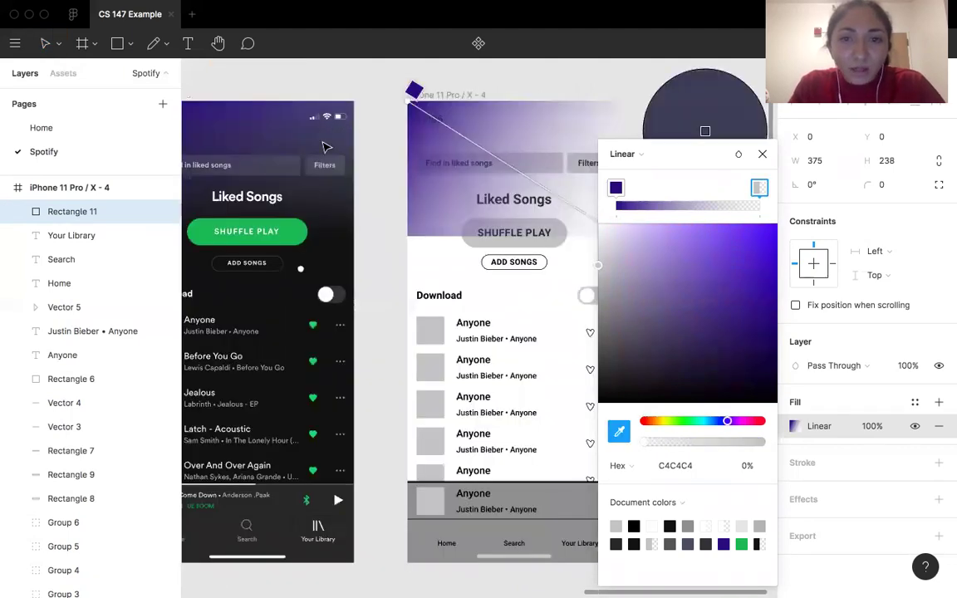
left_click(325, 147)
scroll(666, 338, "right", 3)
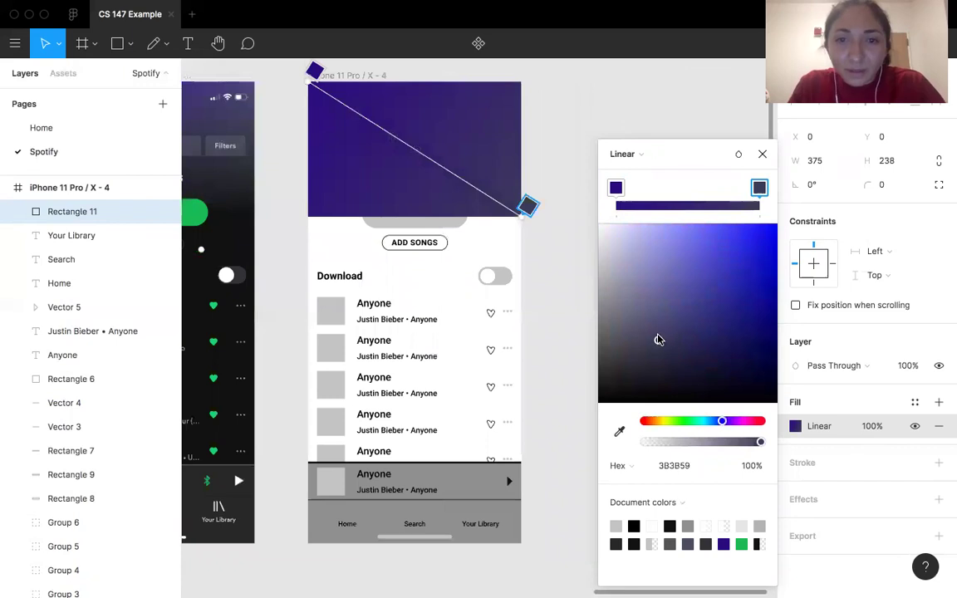
left_click(651, 324)
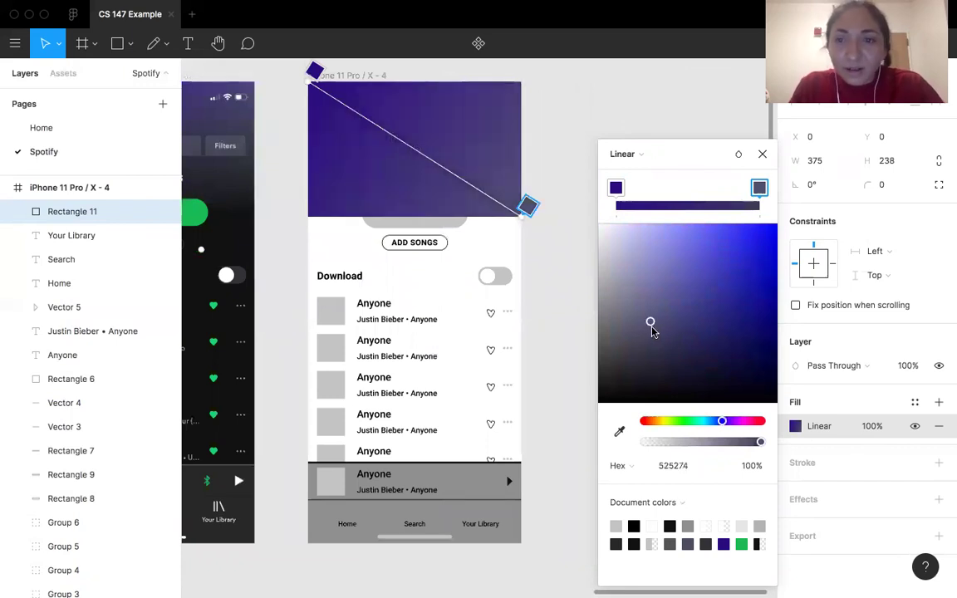
left_click_drag(646, 325, 641, 328)
left_click(637, 325)
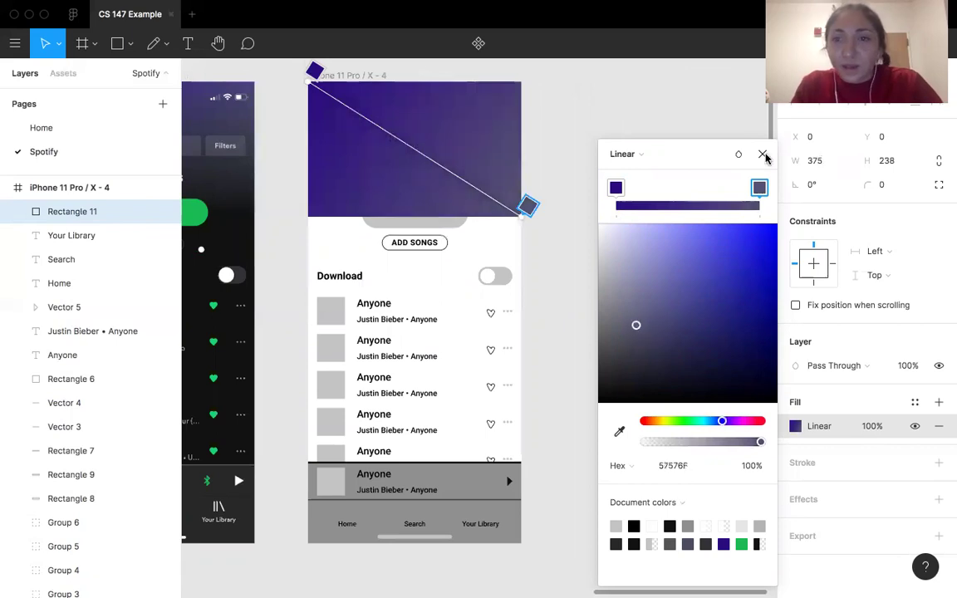
key("Escape")
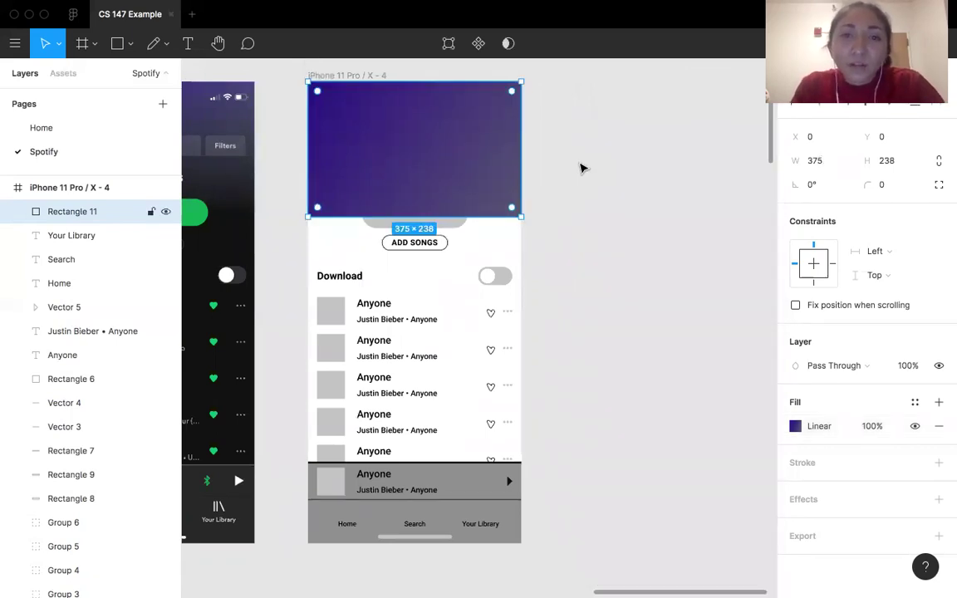
Add a second, vertical linear gradient fill over the header rectangle, with both stops set to the near-black 121212 sampled from the screenshot.
scroll(581, 169, "down", 3)
scroll(581, 166, "up", 2)
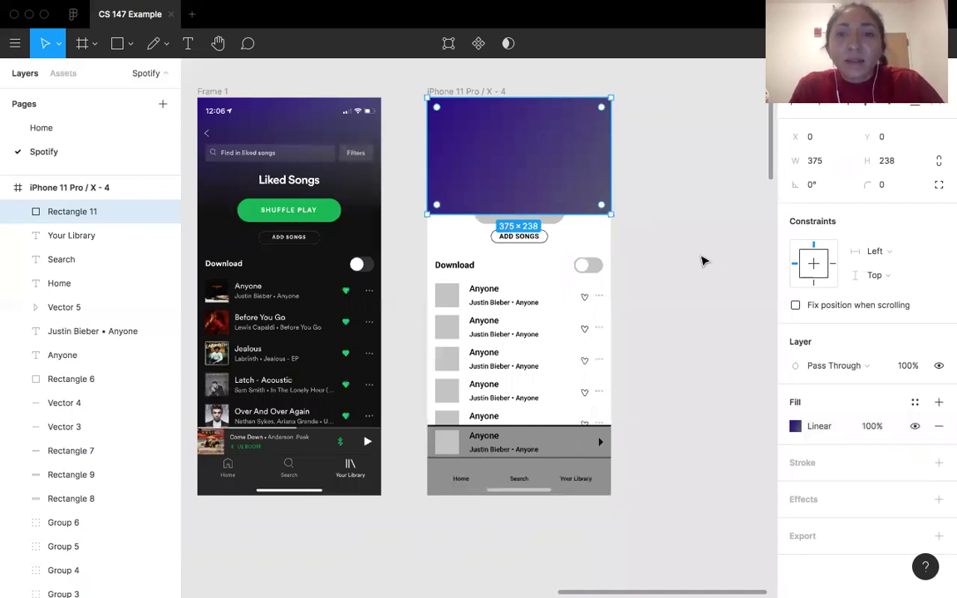
scroll(698, 257, "left", 2)
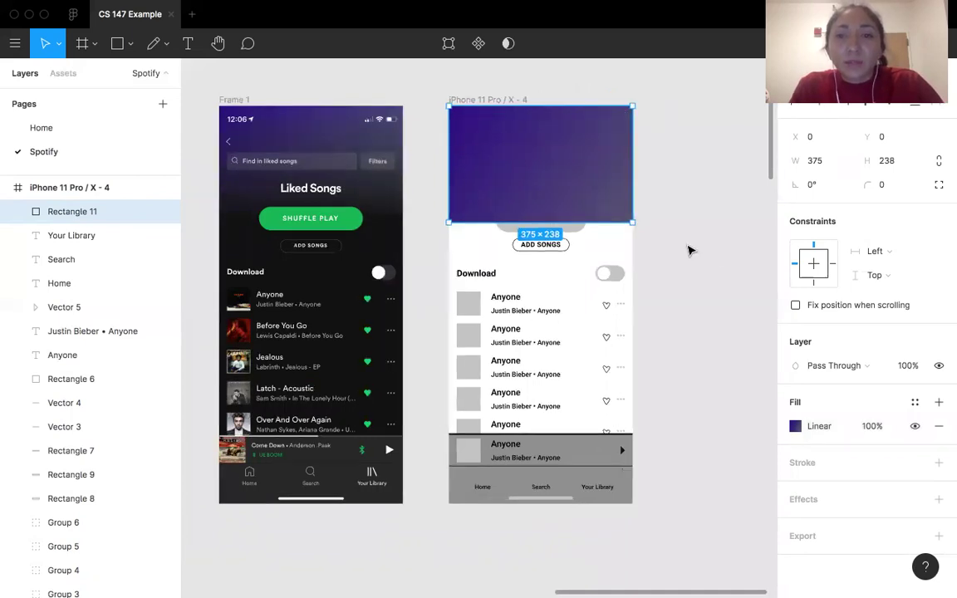
left_click(939, 405)
left_click(794, 426)
left_click(620, 428)
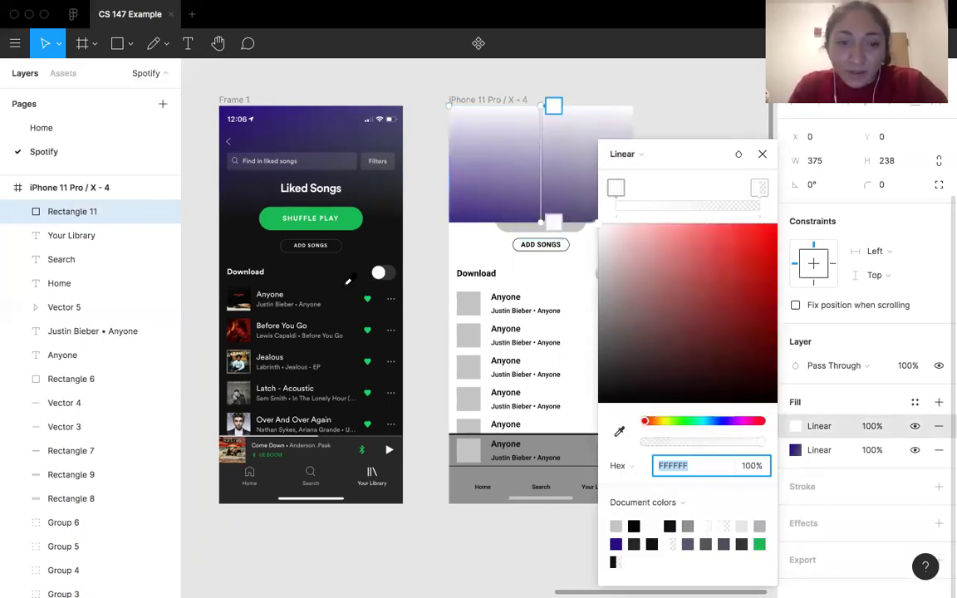
left_click(760, 189)
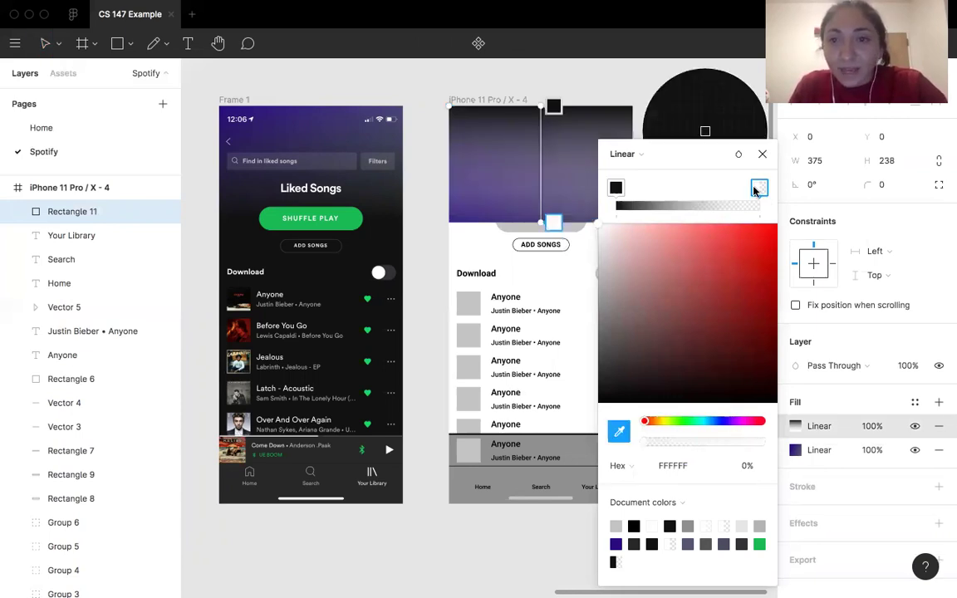
left_click(705, 130)
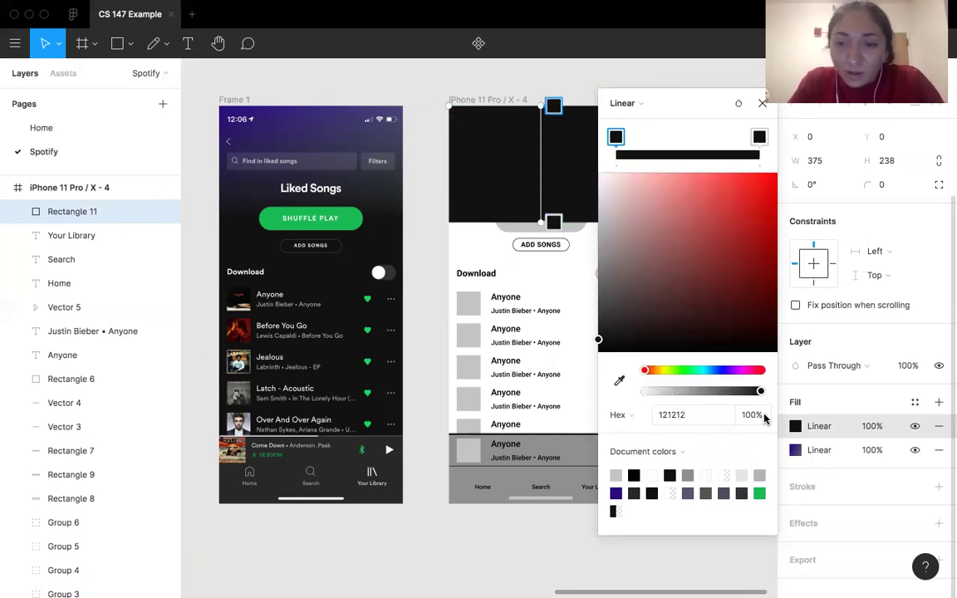
Set the dark gradient's upper stop to 0% opacity and send the header rectangle to the back of the frame.
left_click(763, 417)
type("0")
key("Return")
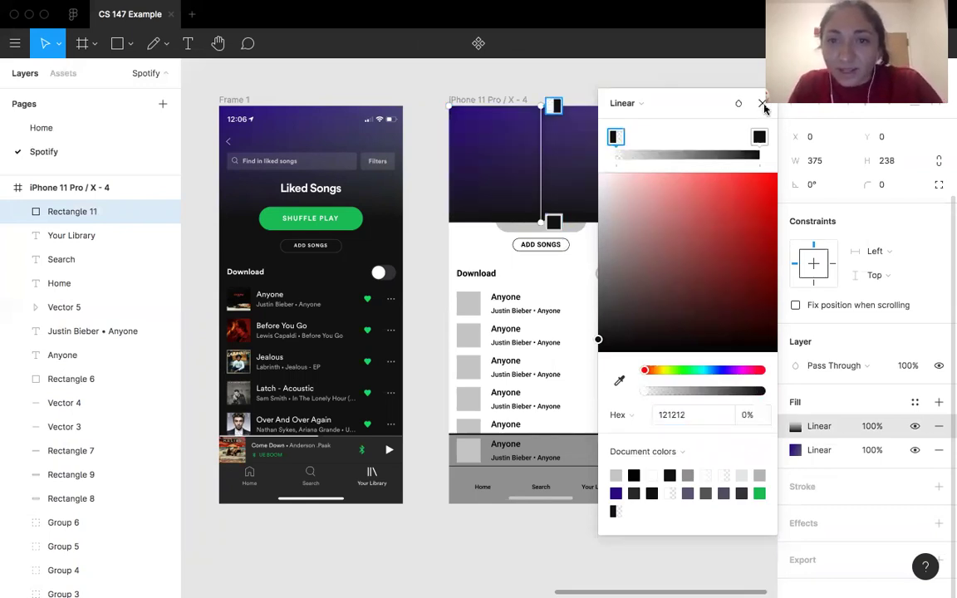
left_click(762, 104)
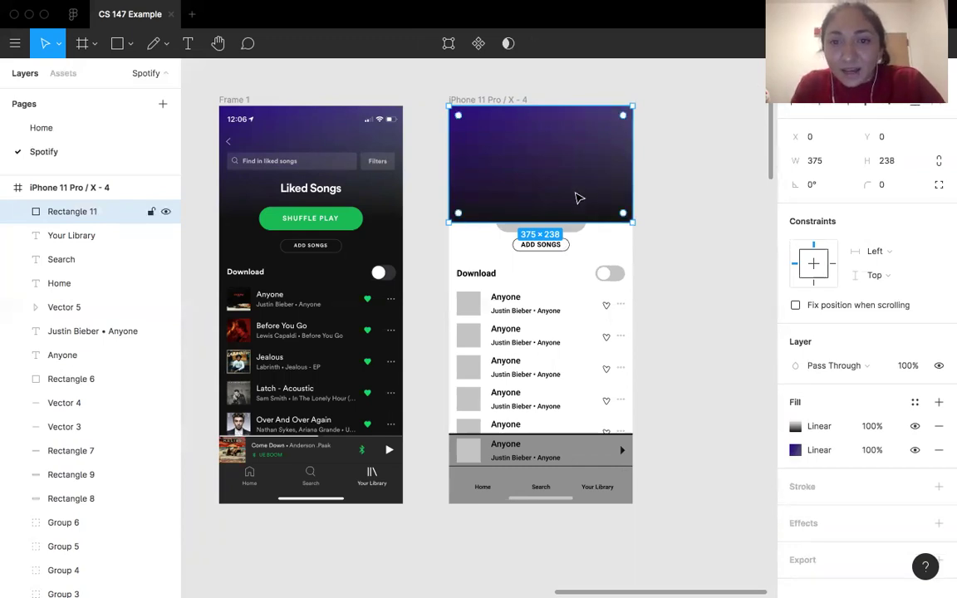
right_click(490, 145)
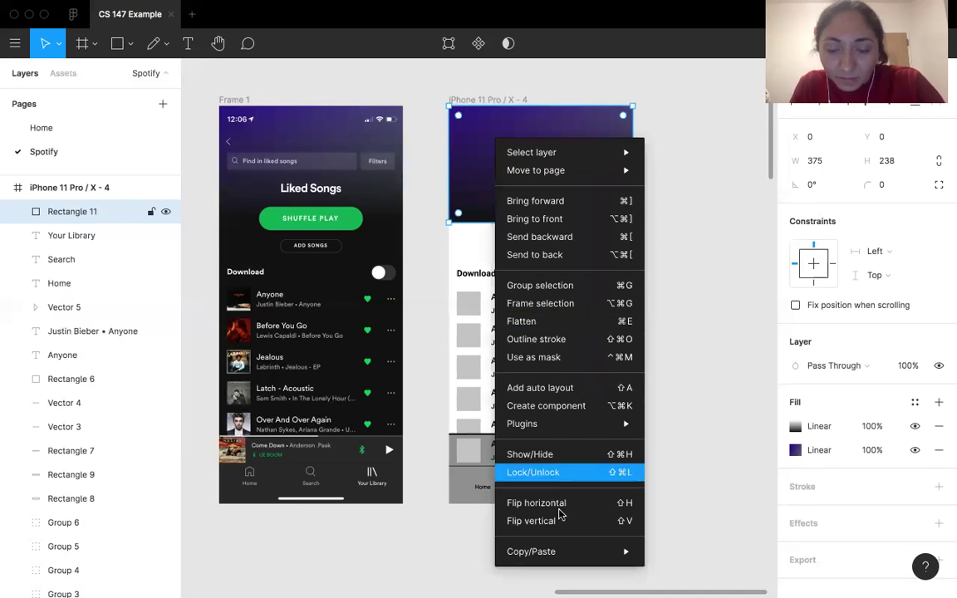
left_click(550, 255)
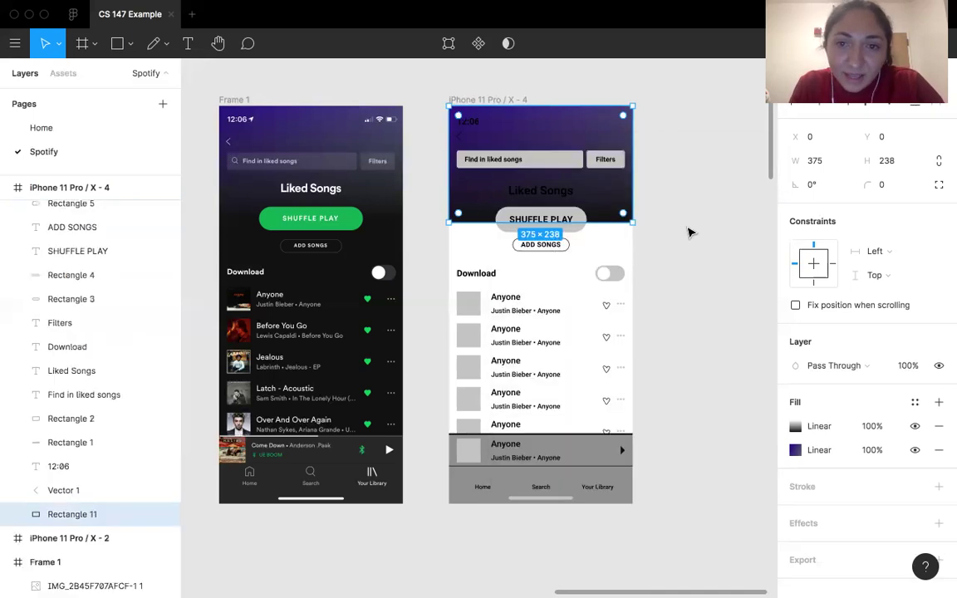
Change the wireframe frame's background fill to 121212, sampled from the song list background in the screenshot.
left_click(461, 100)
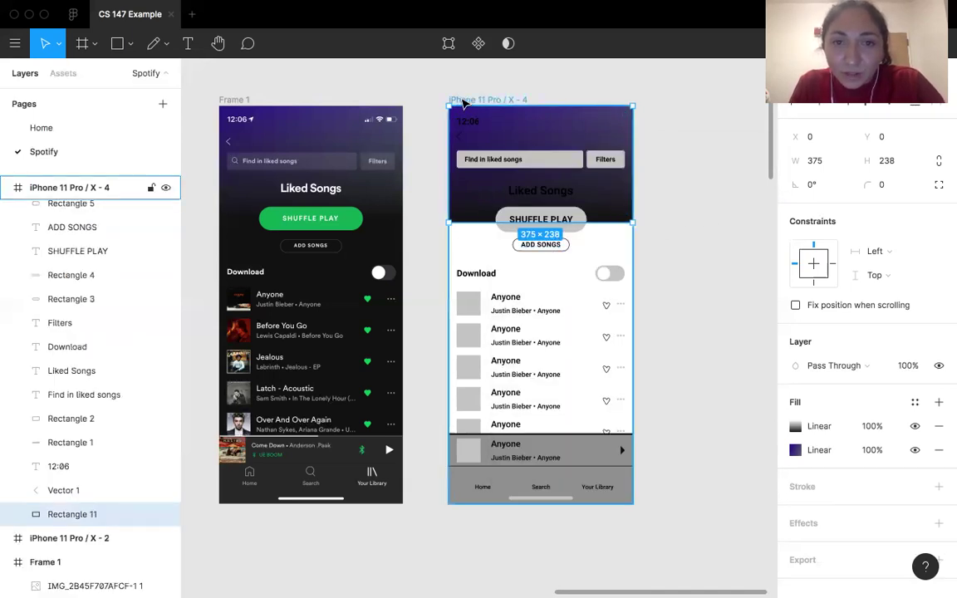
left_click(794, 426)
left_click(619, 431)
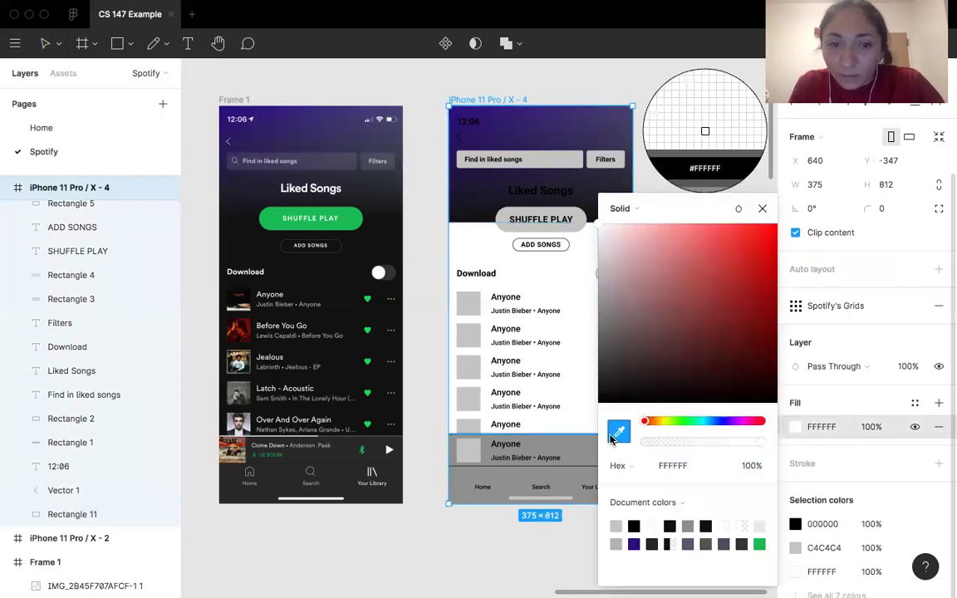
left_click(345, 303)
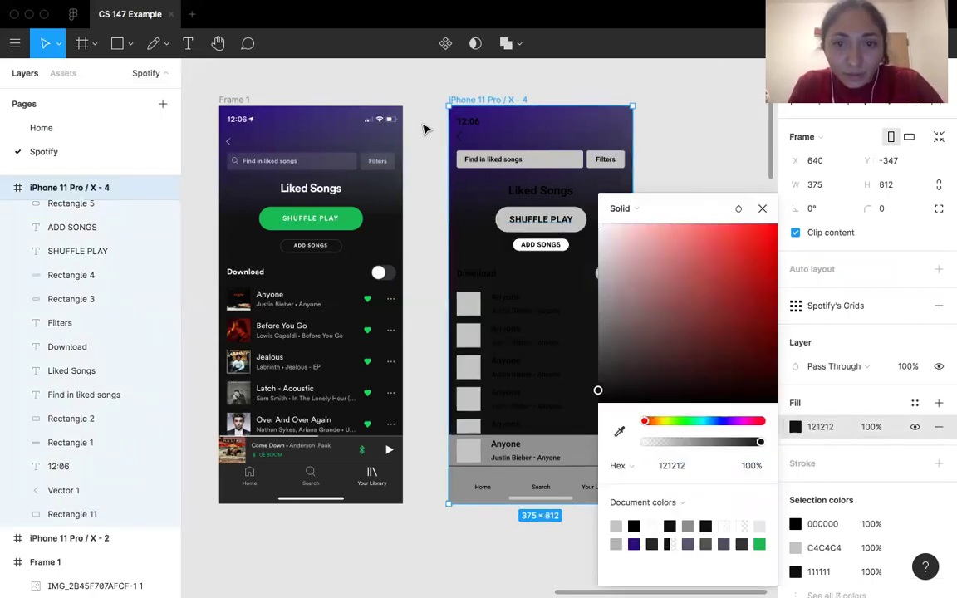
left_click(421, 128)
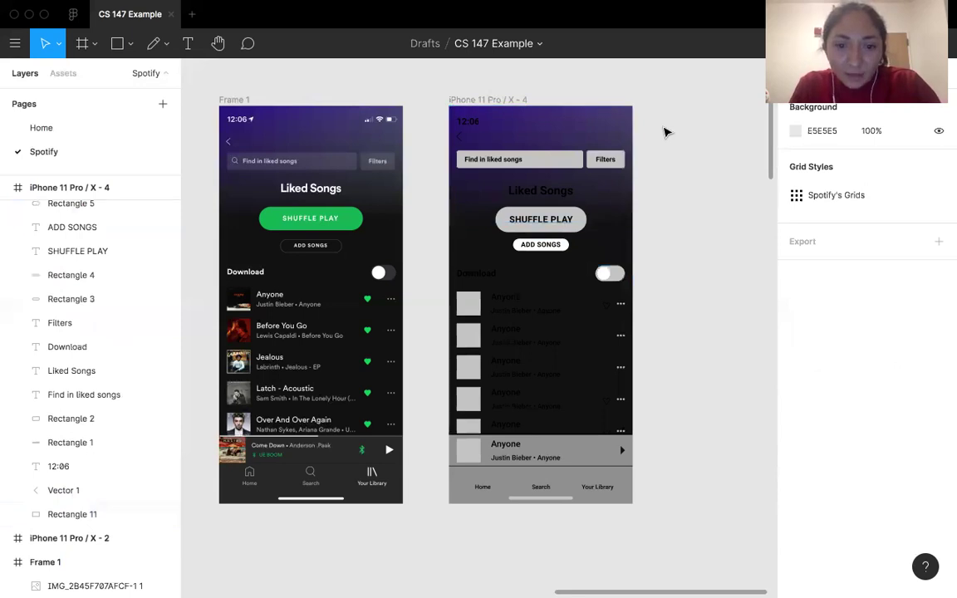
Fill the now-playing bar's rectangle with the dark gray 282828 sampled from the screenshot's player bar.
scroll(610, 278, "down", 3)
scroll(549, 367, "up", 3)
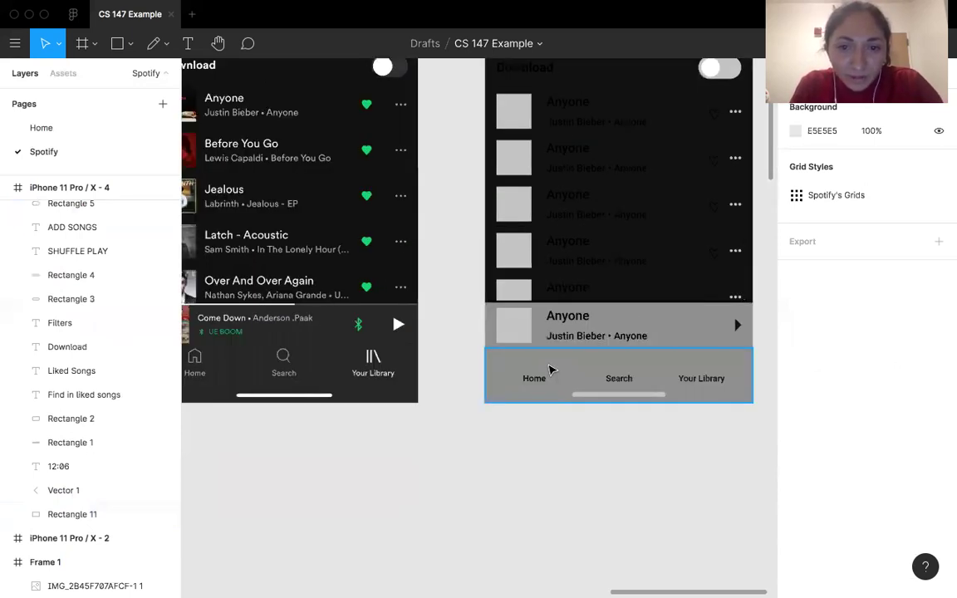
scroll(549, 370, "up", 3)
left_click(634, 286)
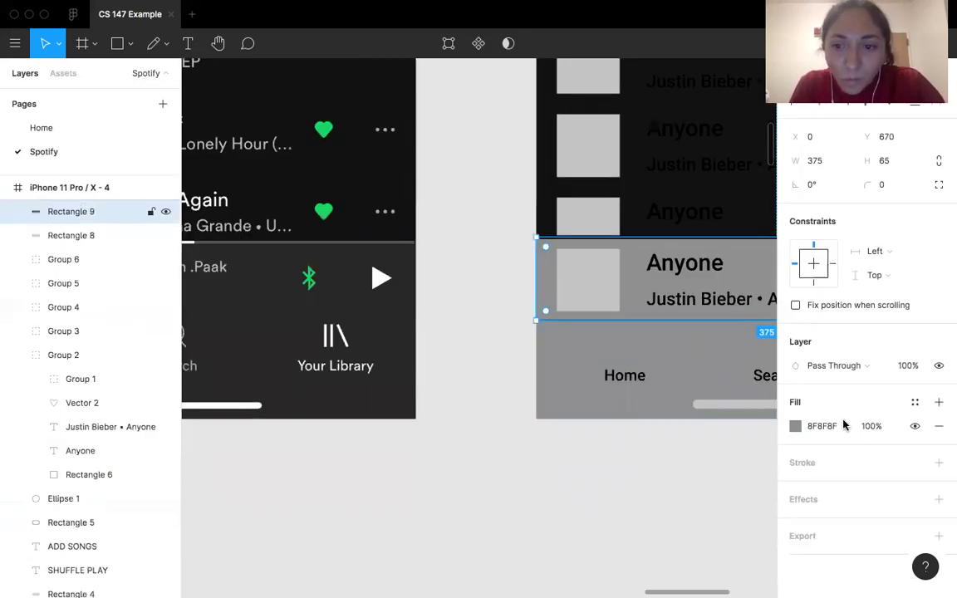
key("i")
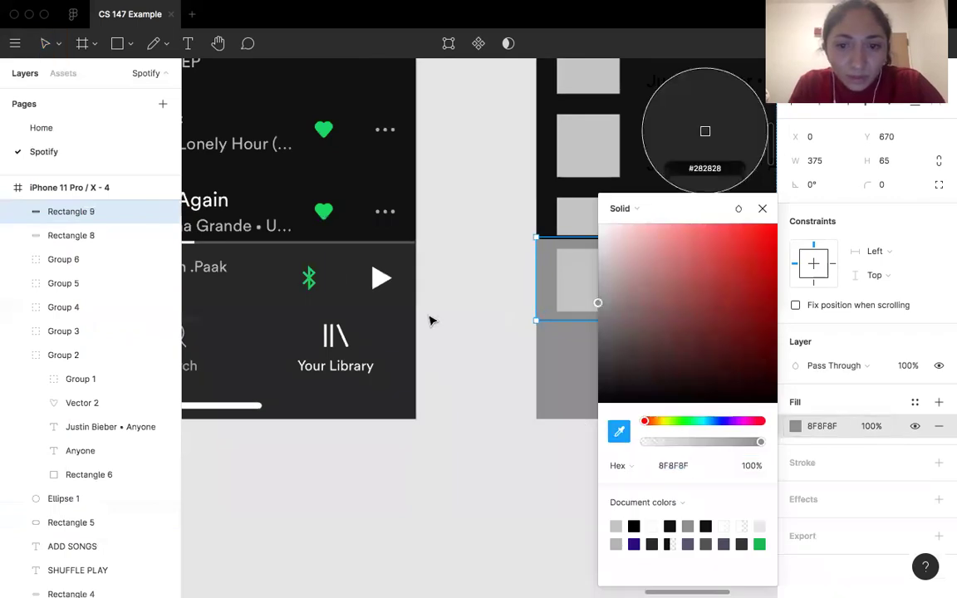
Fill the navigation bar's rectangle behind Home, Search and Your Library with the dark gray 282828 sampled from the screenshot.
left_click(623, 406)
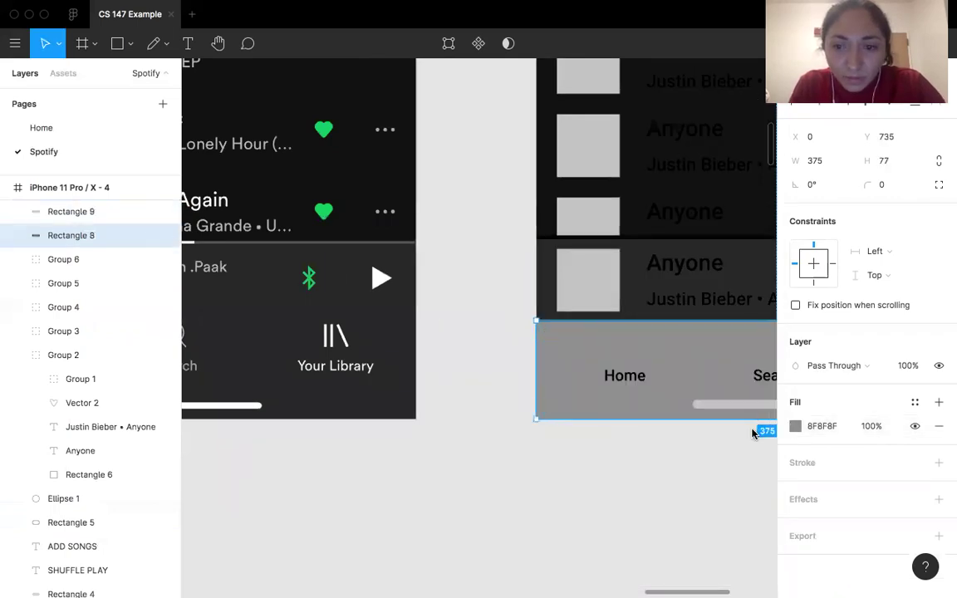
key("i")
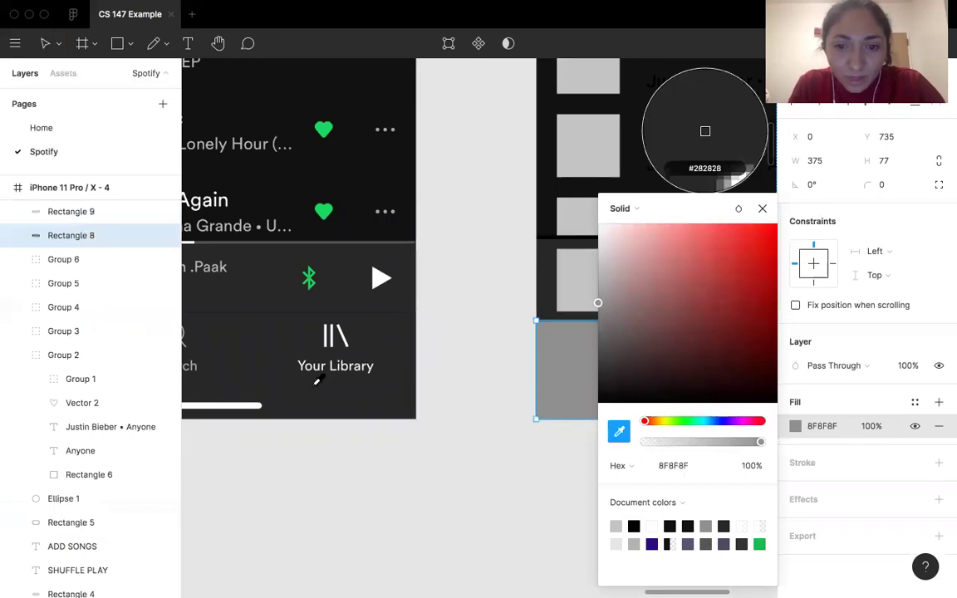
key("Escape")
key("Escape")
Change the fill of the rectangle behind "Find in liked songs" in the wireframe to white FFFFFF.
key("shift+1")
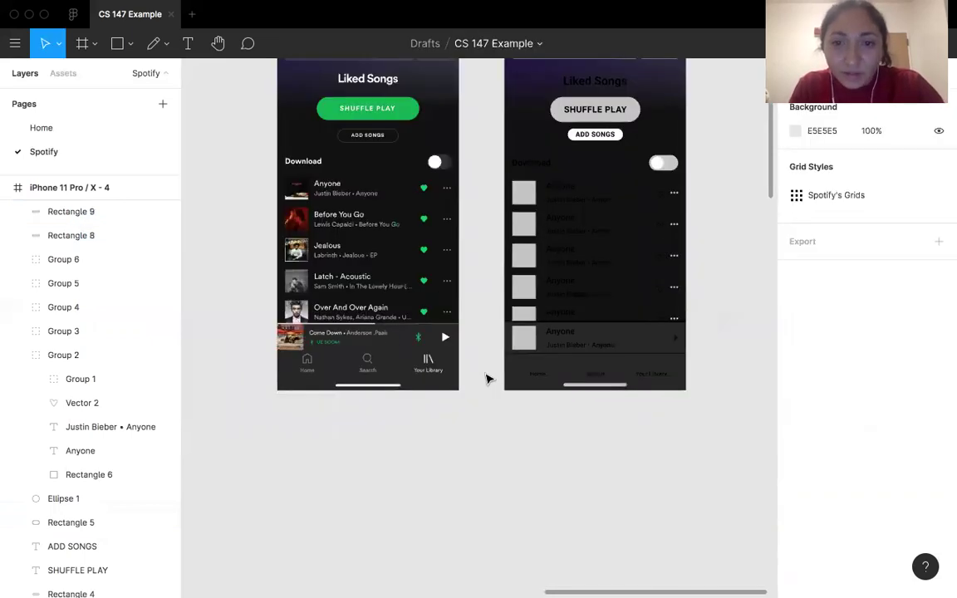
key("shift+1")
scroll(486, 378, "left", 2)
scroll(486, 378, "down", 1)
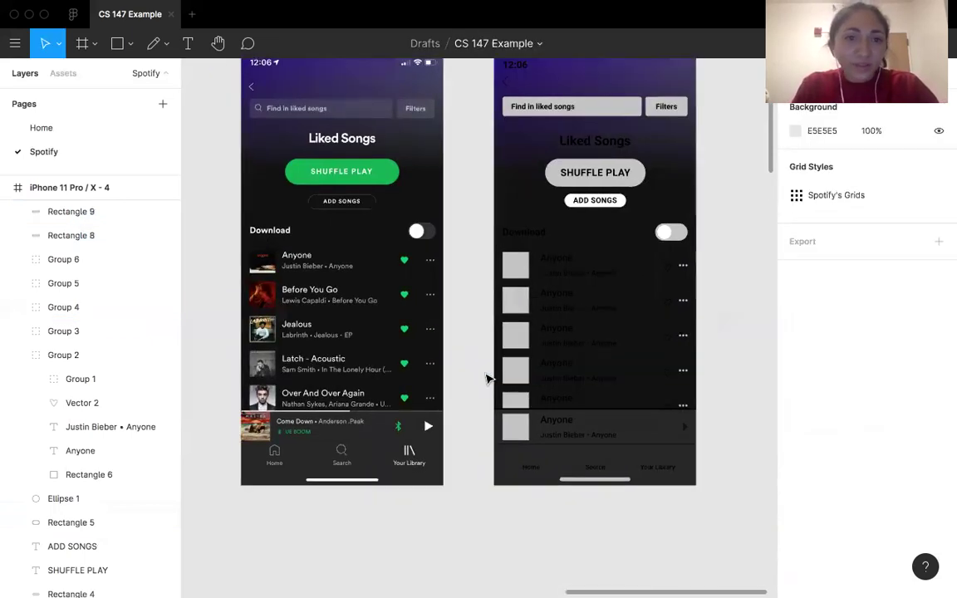
scroll(567, 256, "up", 2)
scroll(567, 256, "right", 1)
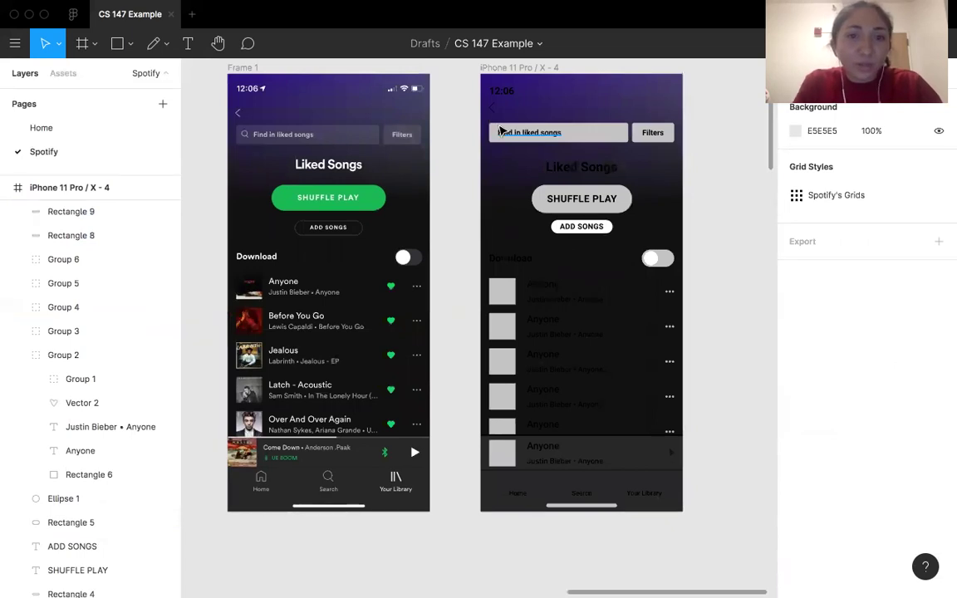
scroll(501, 130, "up", 5)
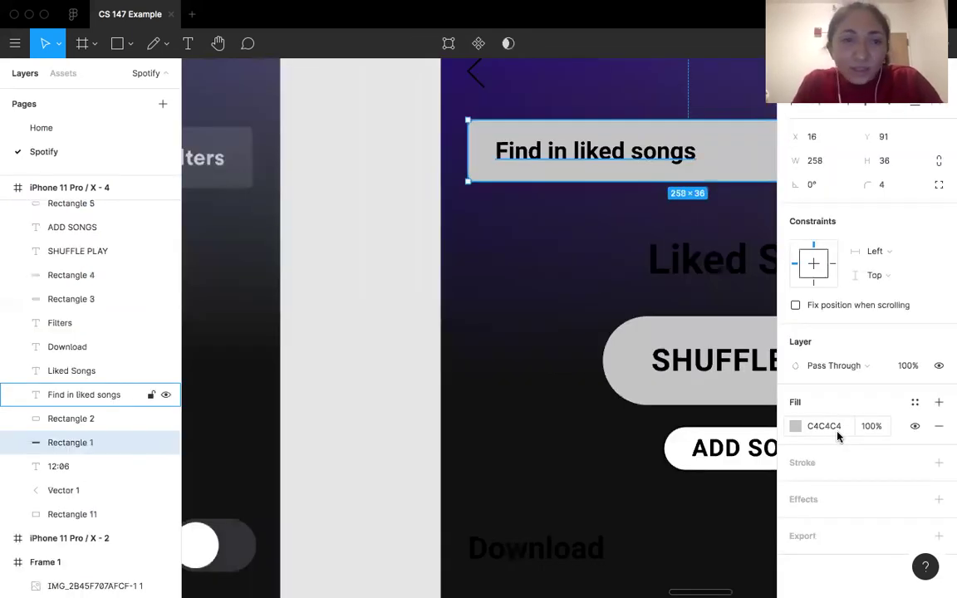
scroll(237, 253, "left", 5)
scroll(237, 253, "down", 3)
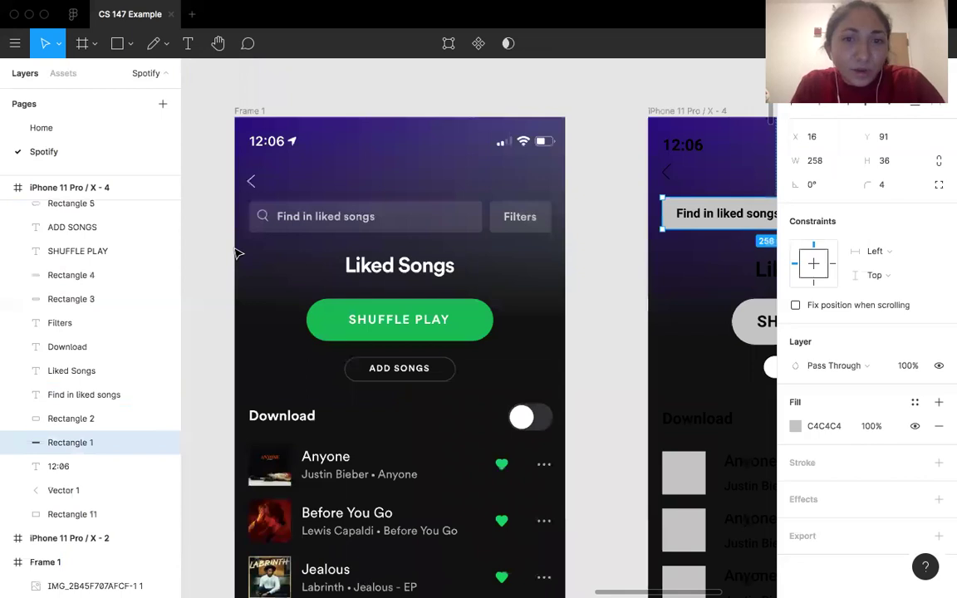
scroll(237, 254, "right", 1)
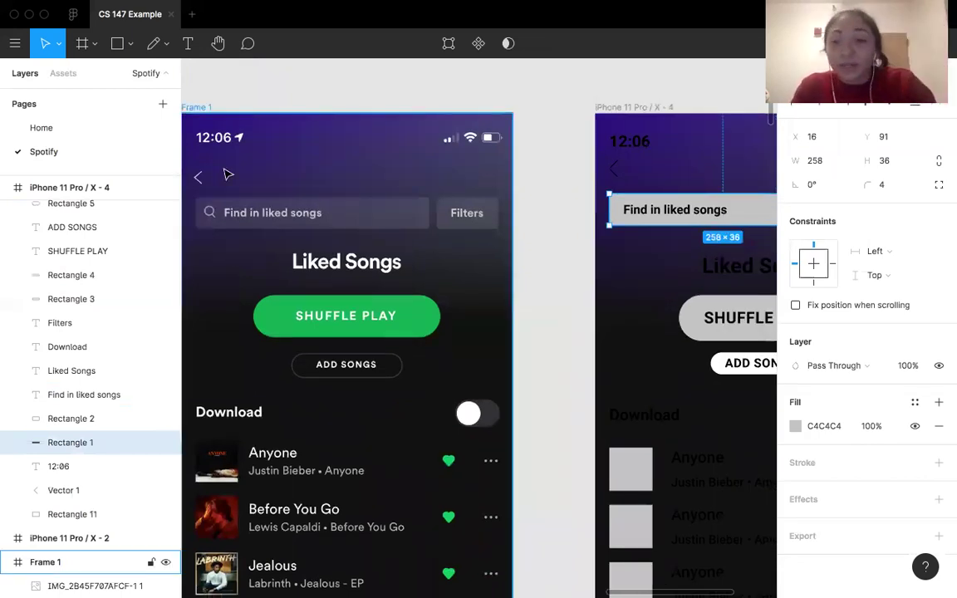
scroll(512, 235, "right", 5)
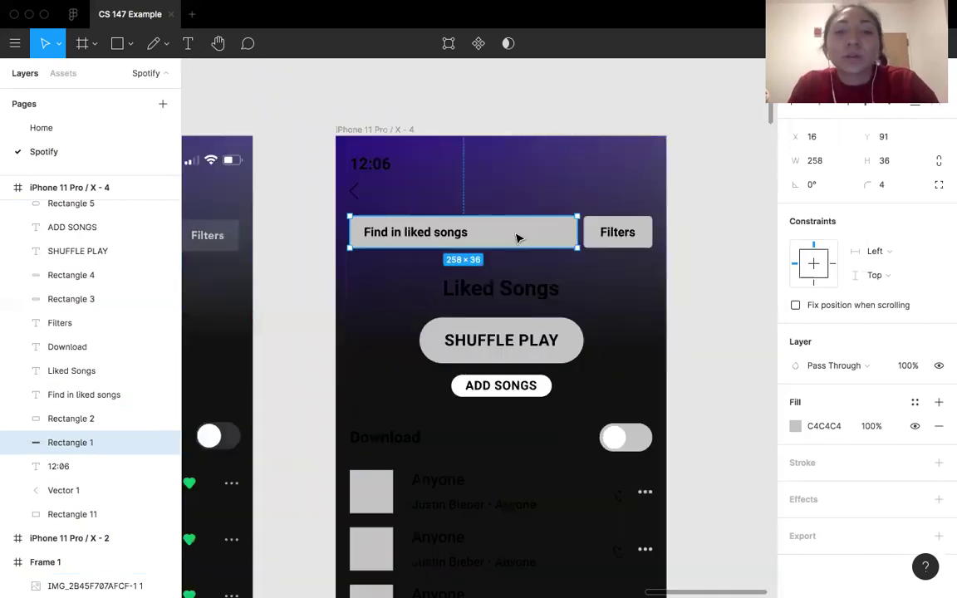
scroll(750, 296, "up", 3)
left_click(846, 427)
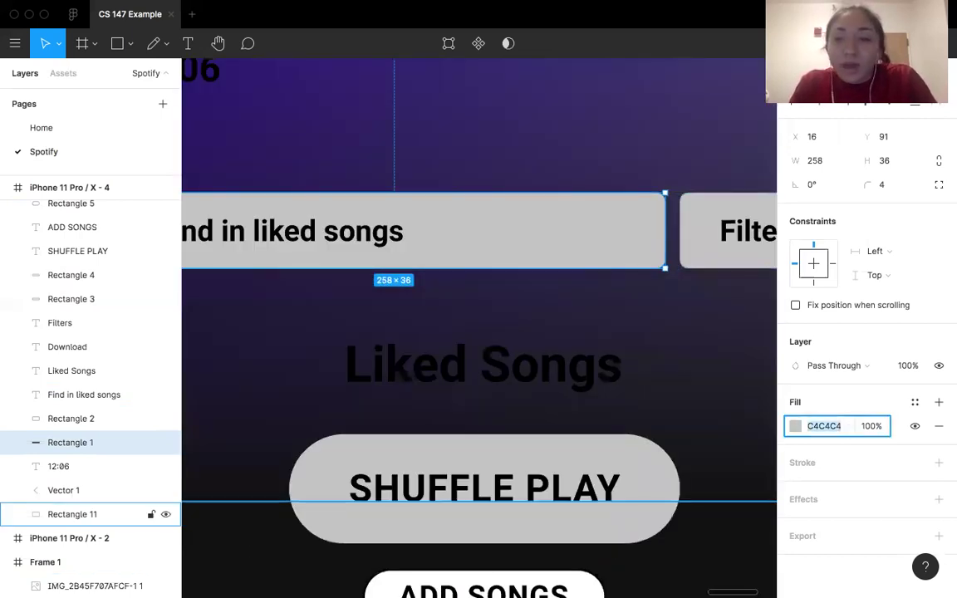
type("FFFFFF")
key("Return")
scroll(544, 242, "down", 2)
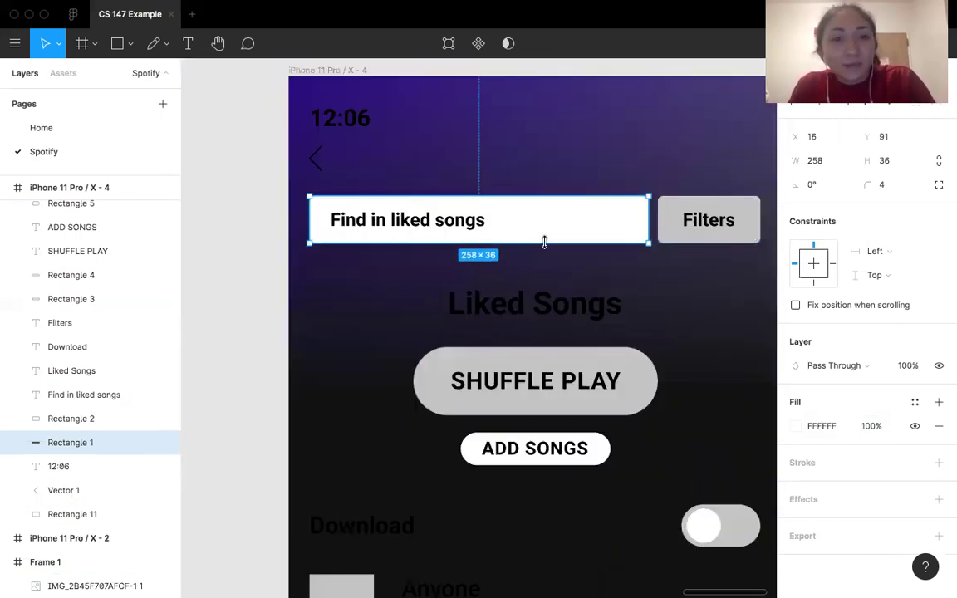
Set the white search field rectangle's fill opacity to 15%.
scroll(544, 242, "right", 2)
left_click(878, 427)
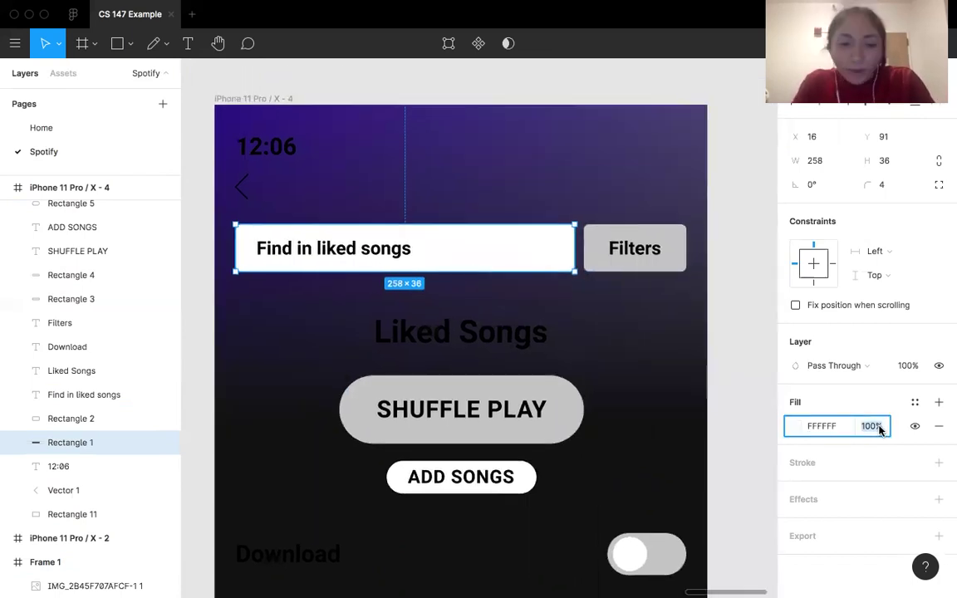
type("15")
key("Return")
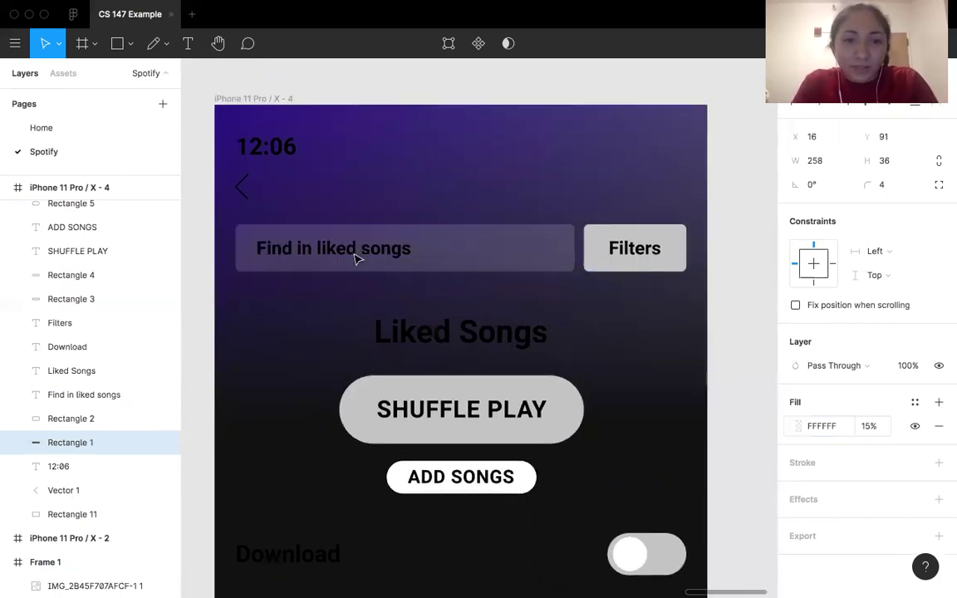
Set the search field rectangle's fill opacity to 20%, comparing it with the field in the screenshot.
scroll(355, 259, "left", 3)
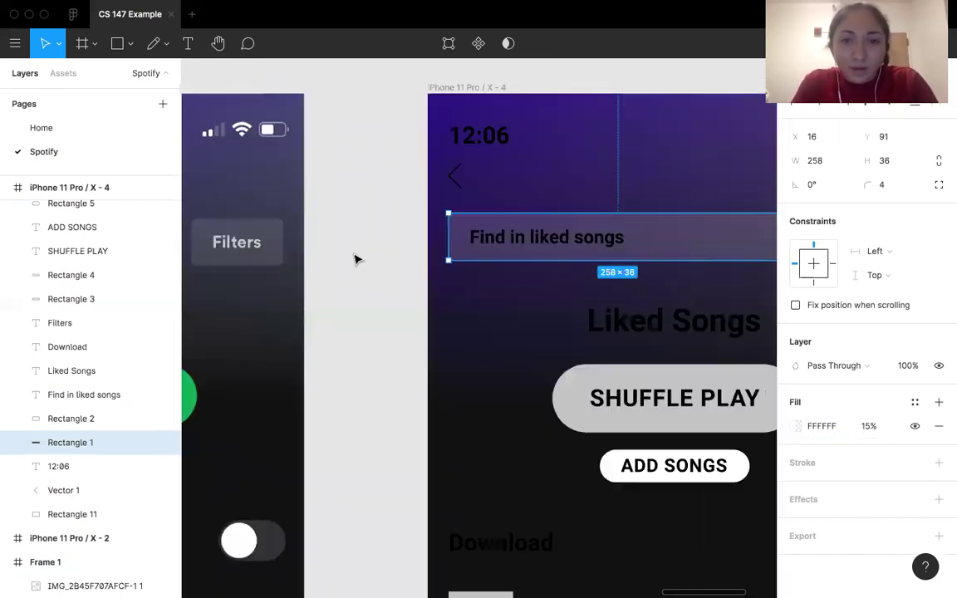
left_click(876, 427)
type("20")
key("Return")
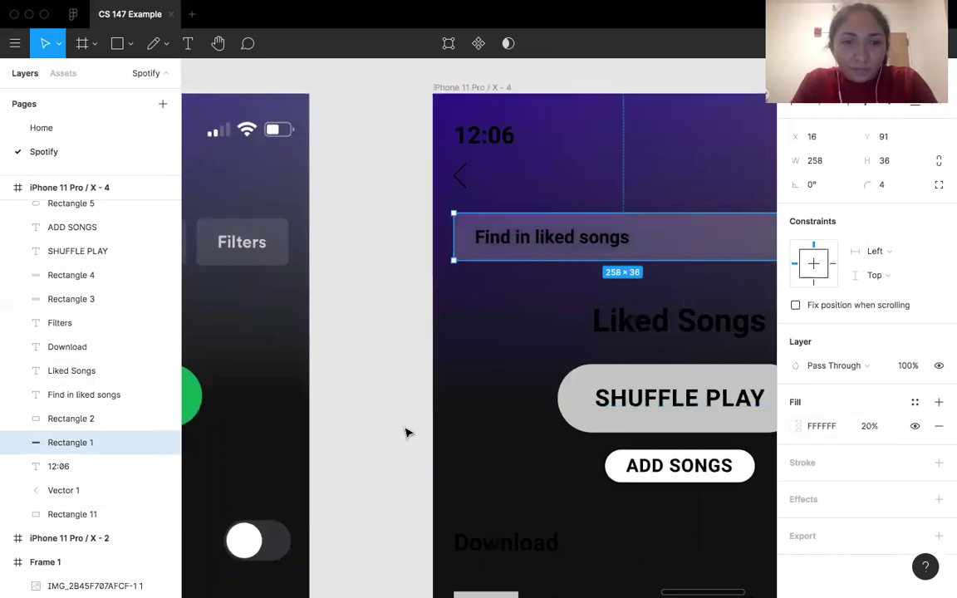
Fill the rectangle behind the Filters label with white FFFFFF at 20% opacity.
scroll(697, 286, "down", 3)
left_click(698, 299)
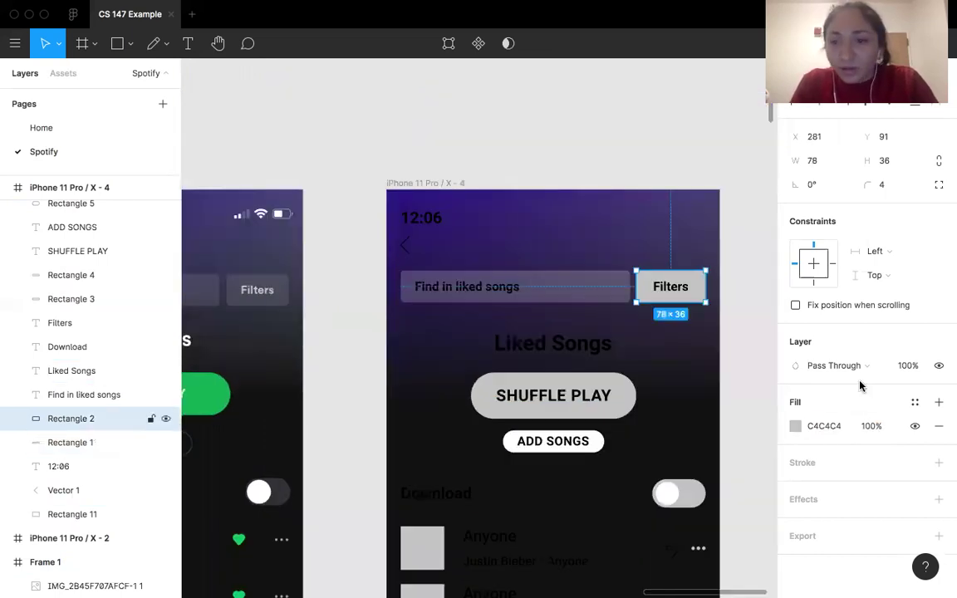
left_click(831, 427)
type("FFFFFF")
key("Return")
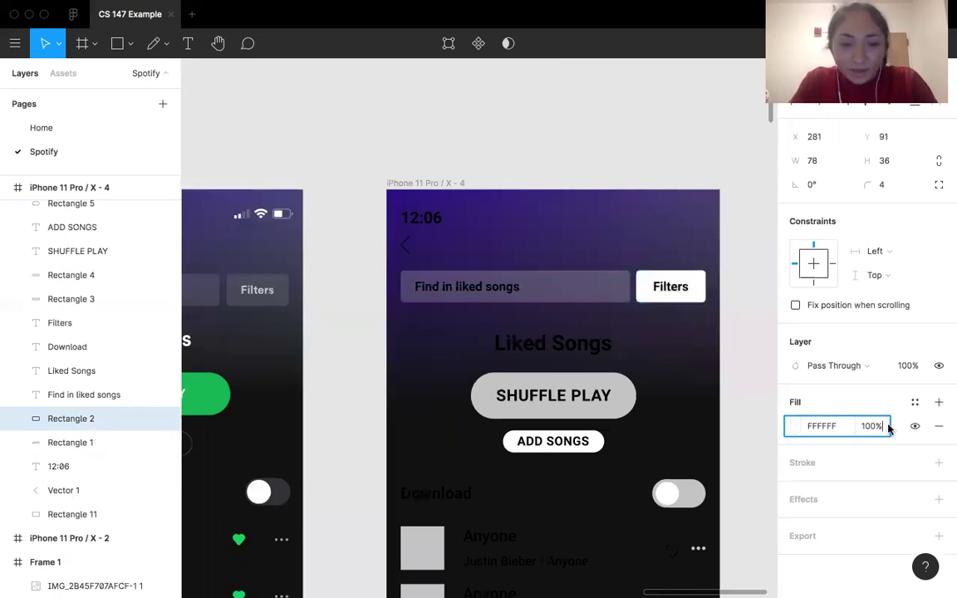
type("20")
key("Return")
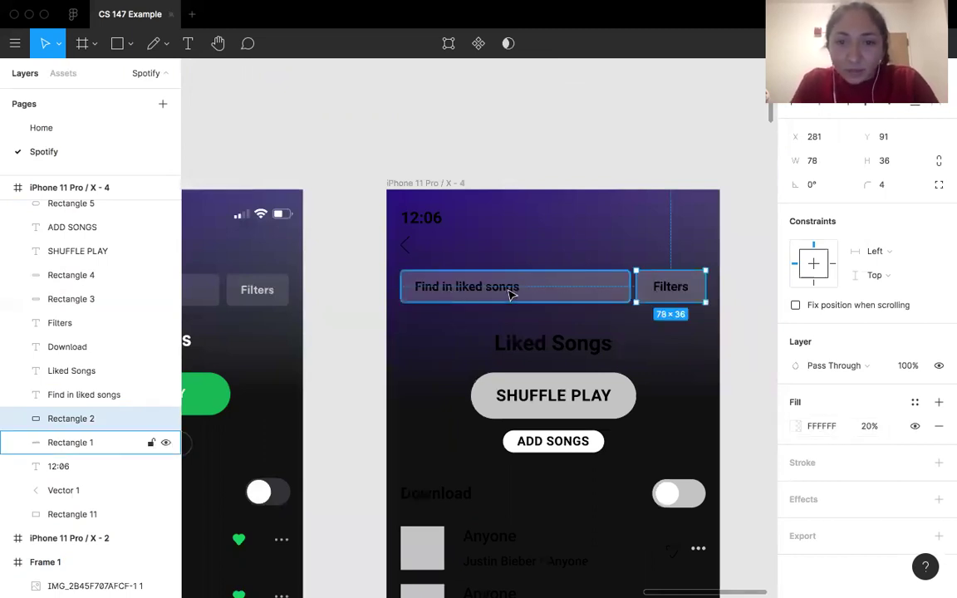
Change the text color of both "Find in liked songs" and "Filters" to light gray CCCCCC.
key("shift+Tab")
scroll(877, 362, "down", 3)
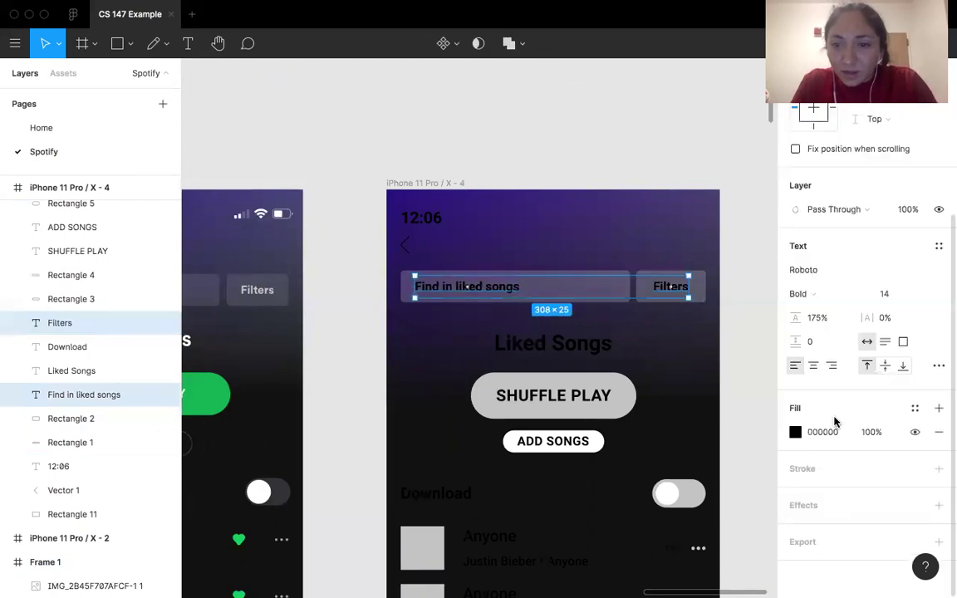
left_click(834, 432)
type("c")
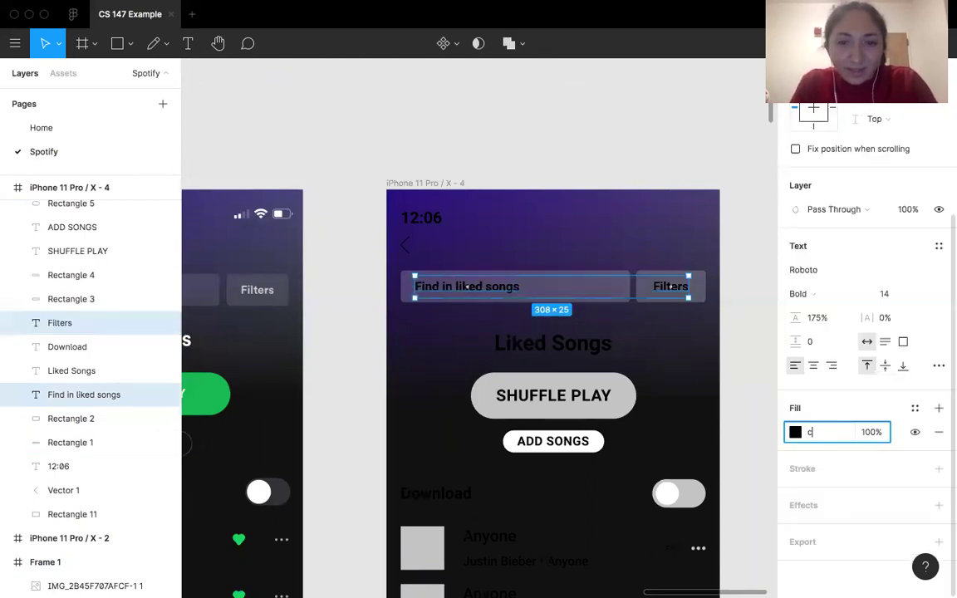
key("Return")
scroll(737, 404, "down", 2)
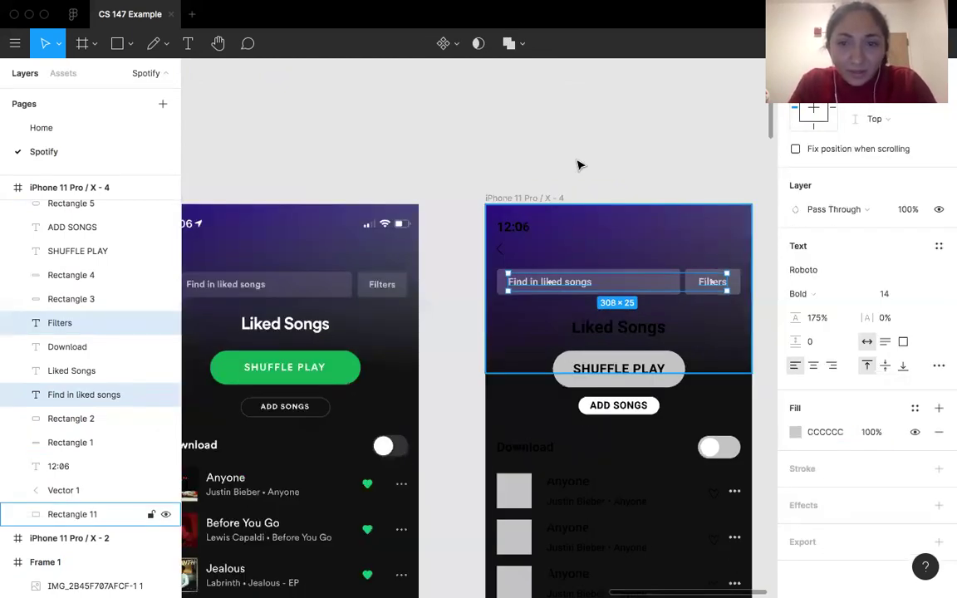
left_click(579, 166)
Change every black 000000 element in the wireframe frame to white FFFFFF at once through the frame's selection colors.
scroll(665, 234, "down", 2)
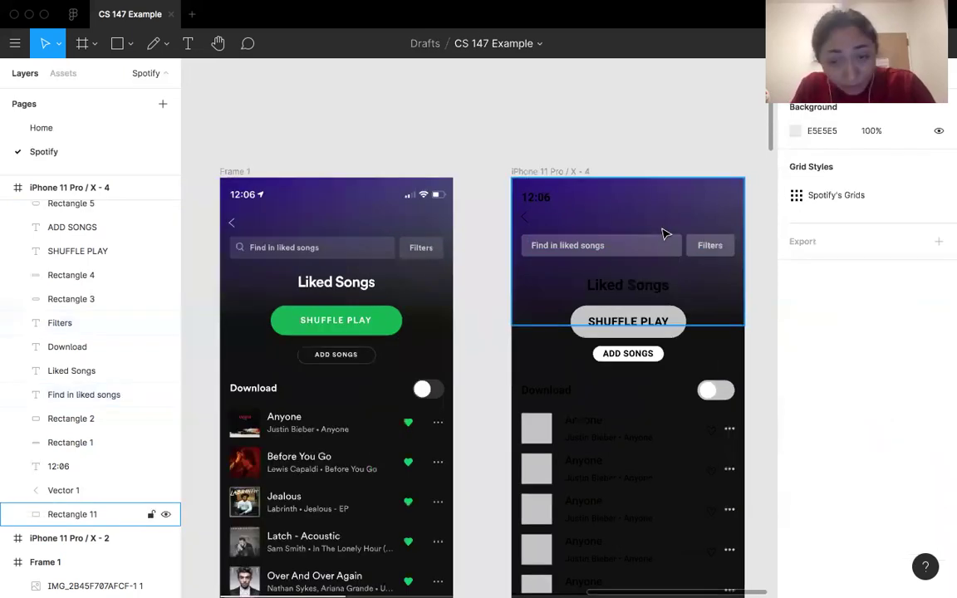
scroll(541, 177, "up", 2)
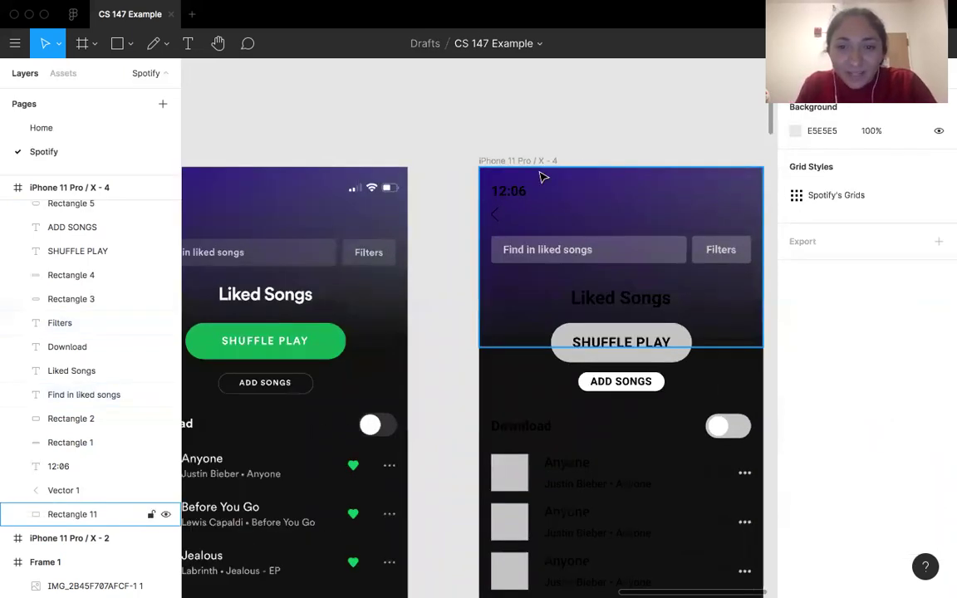
scroll(542, 338, "down", 5)
scroll(566, 388, "up", 2)
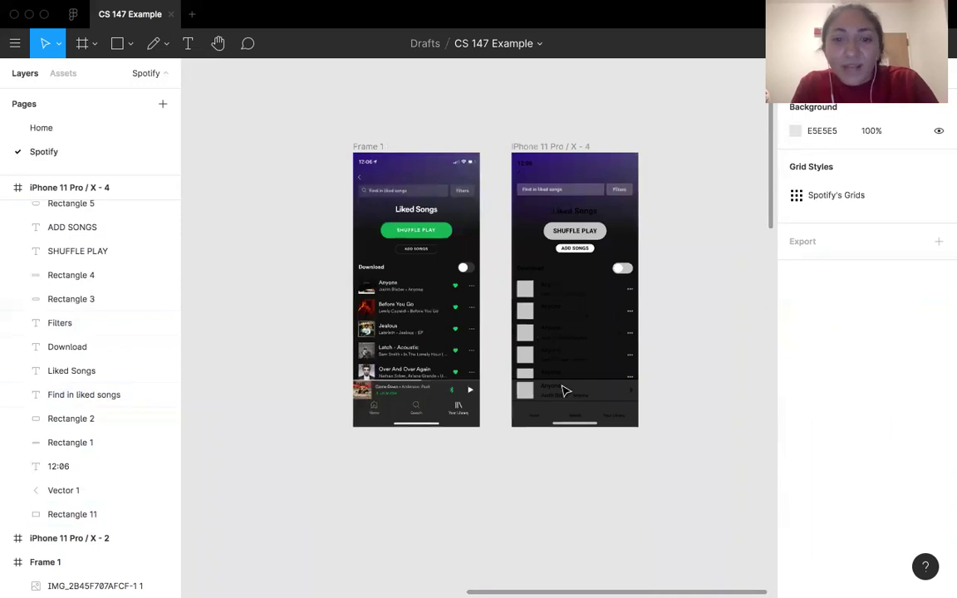
scroll(564, 404, "up", 2)
scroll(571, 172, "up", 2)
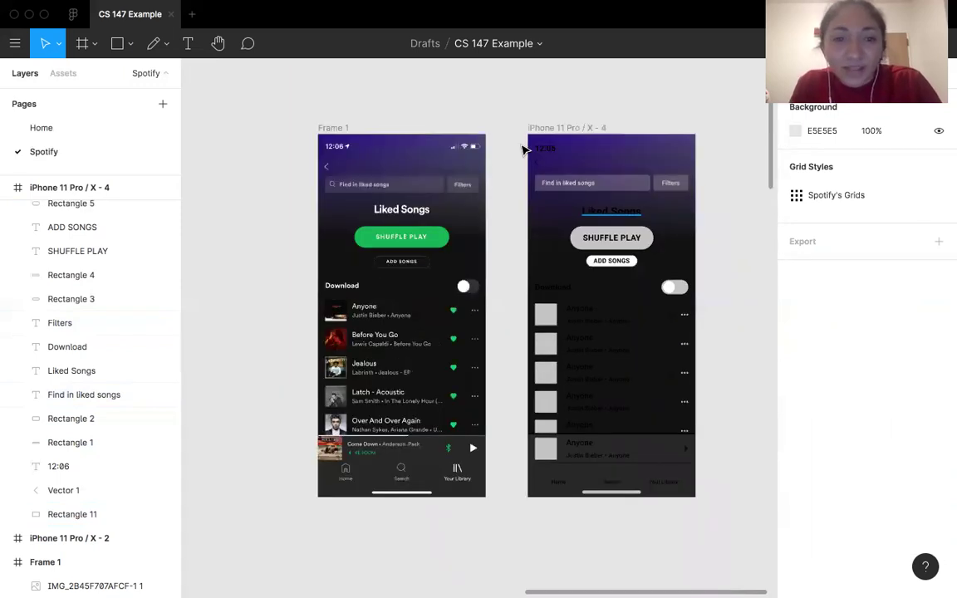
left_click(401, 422)
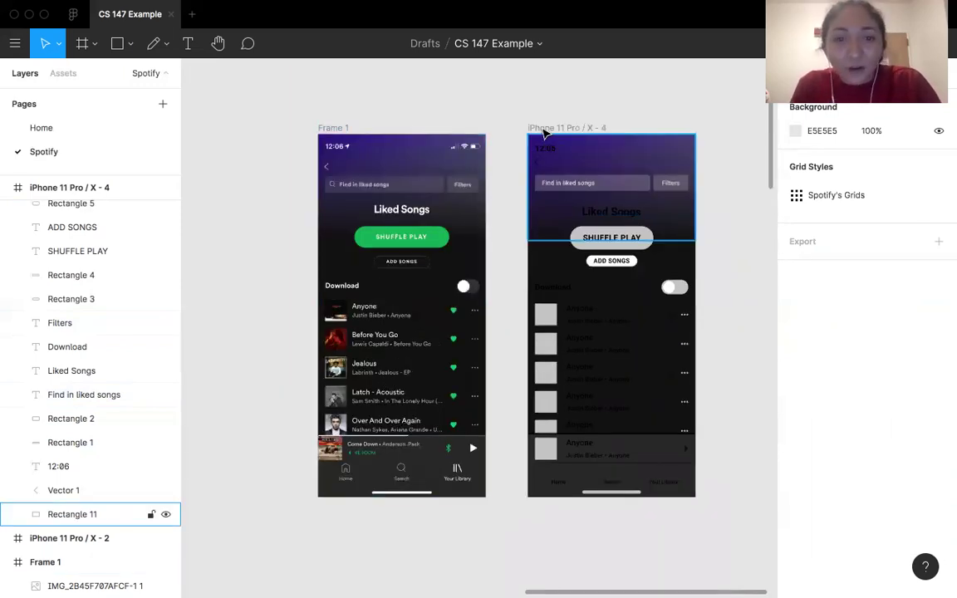
left_click(562, 130)
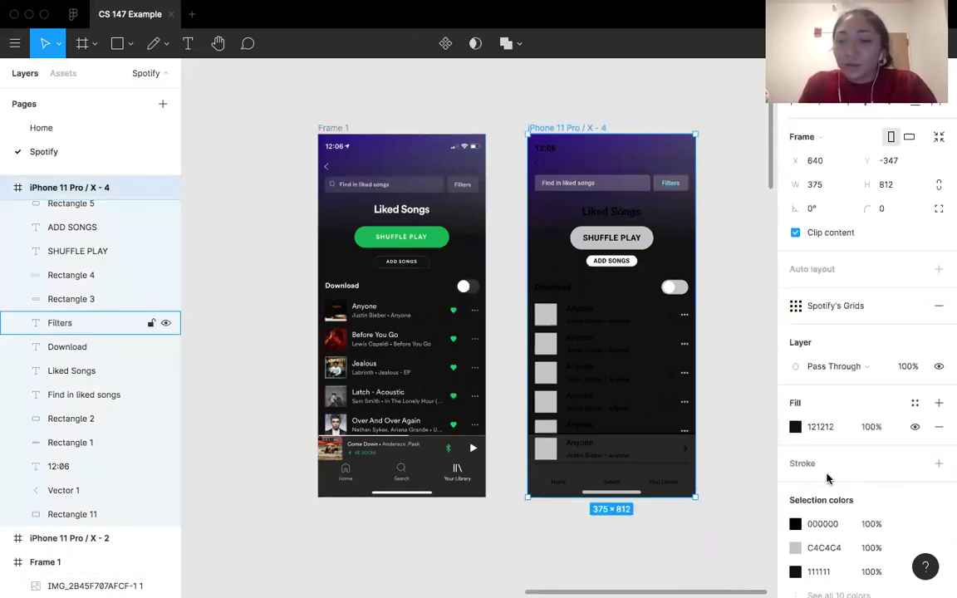
scroll(947, 426, "down", 3)
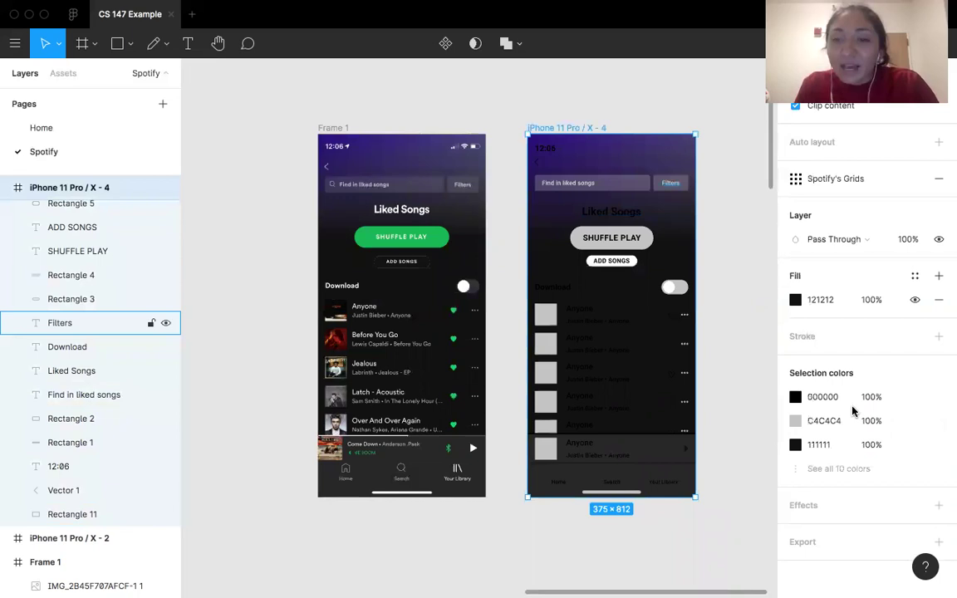
left_click(847, 397)
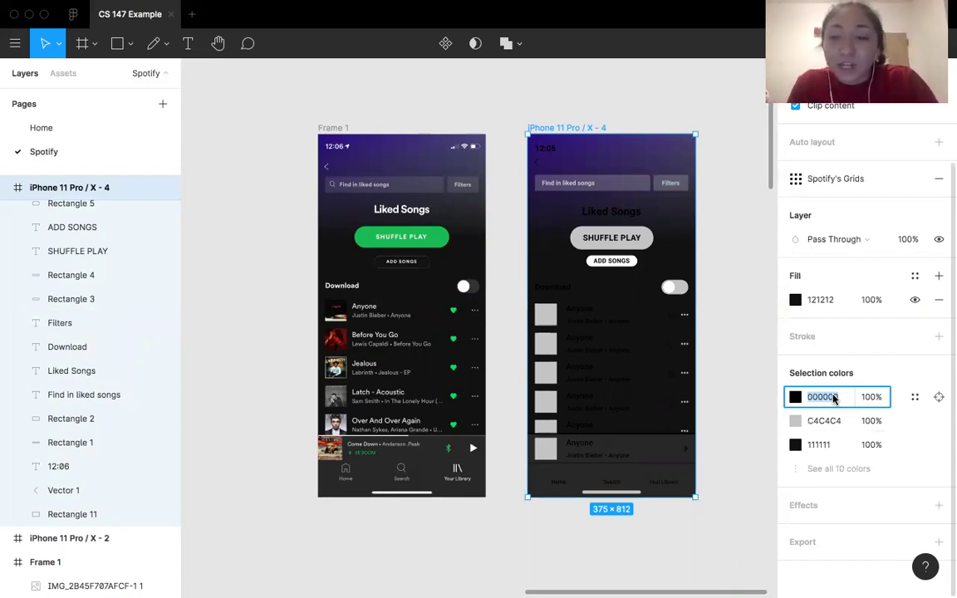
type("fff")
key("Return")
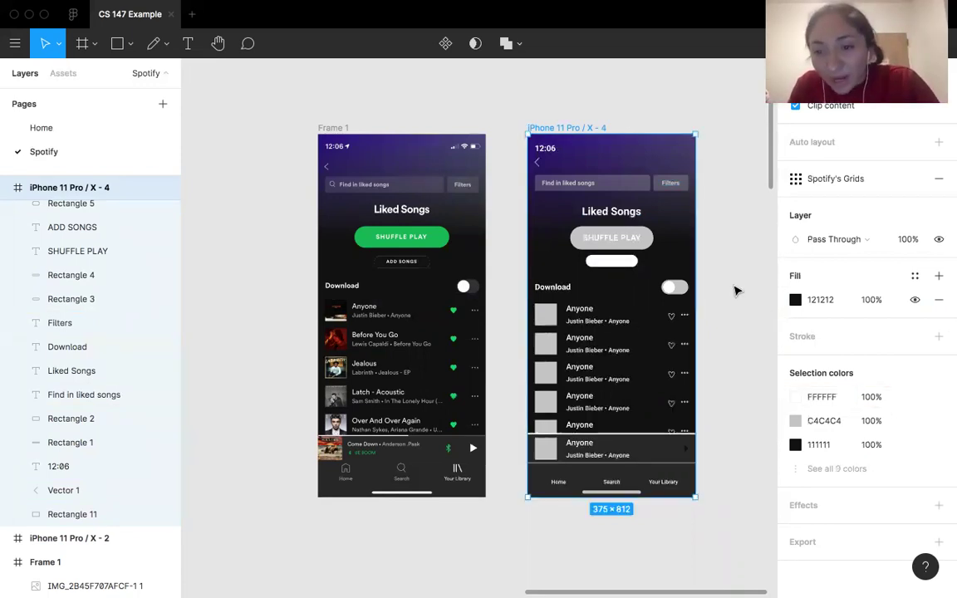
left_click(736, 291)
Expand the wireframe frame's full list of selection colors to review them, and compare the recolored wireframe with the screenshot.
left_click(570, 129)
scroll(859, 412, "down", 3)
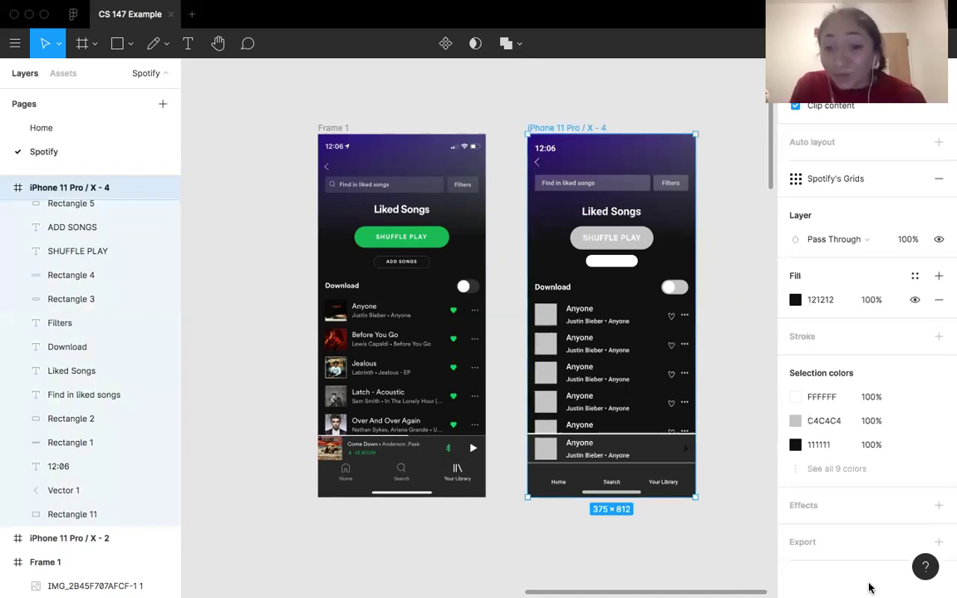
left_click(830, 468)
left_click(830, 469)
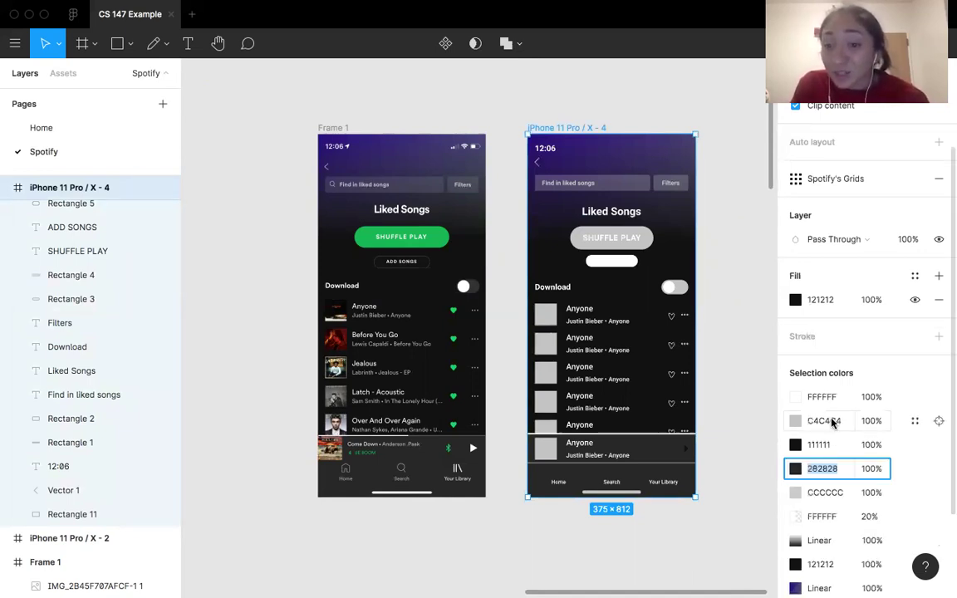
scroll(812, 398, "down", 3)
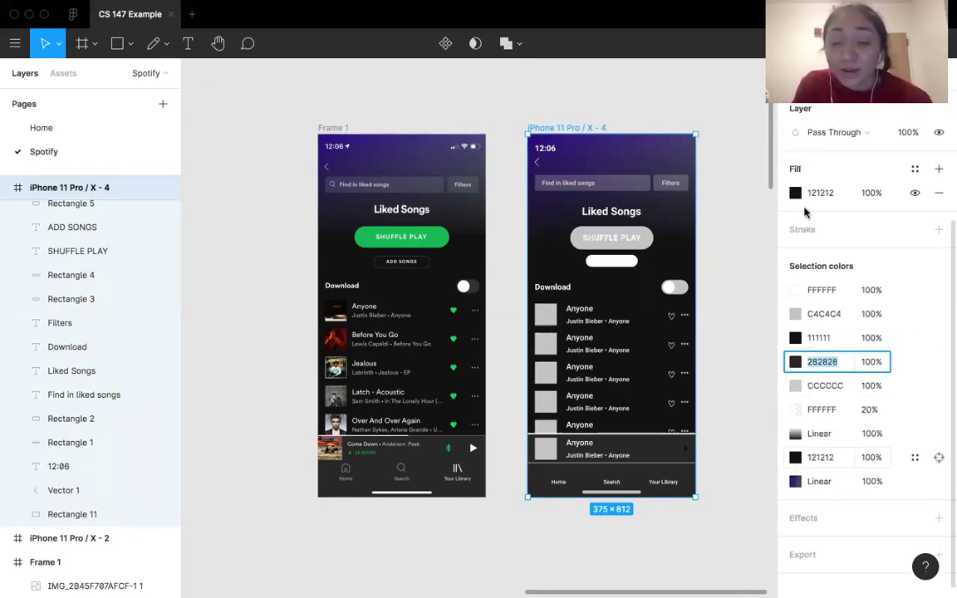
key("Escape")
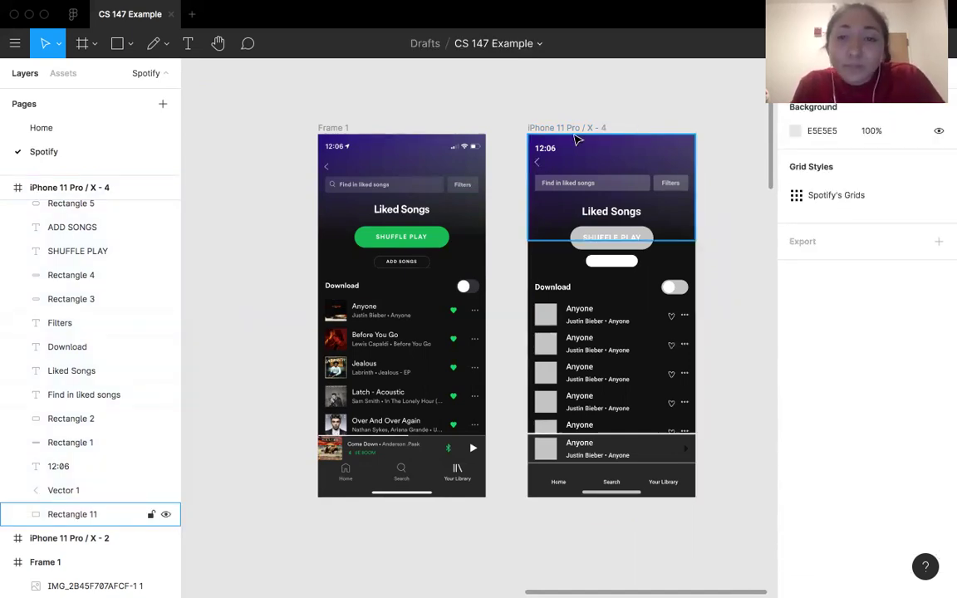
scroll(578, 140, "up", 2)
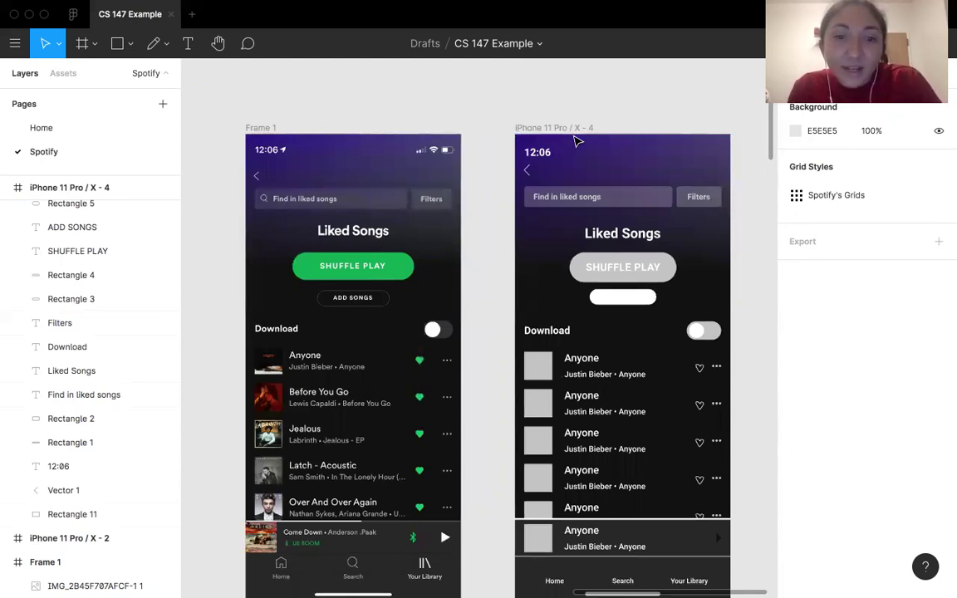
scroll(578, 142, "down", 2)
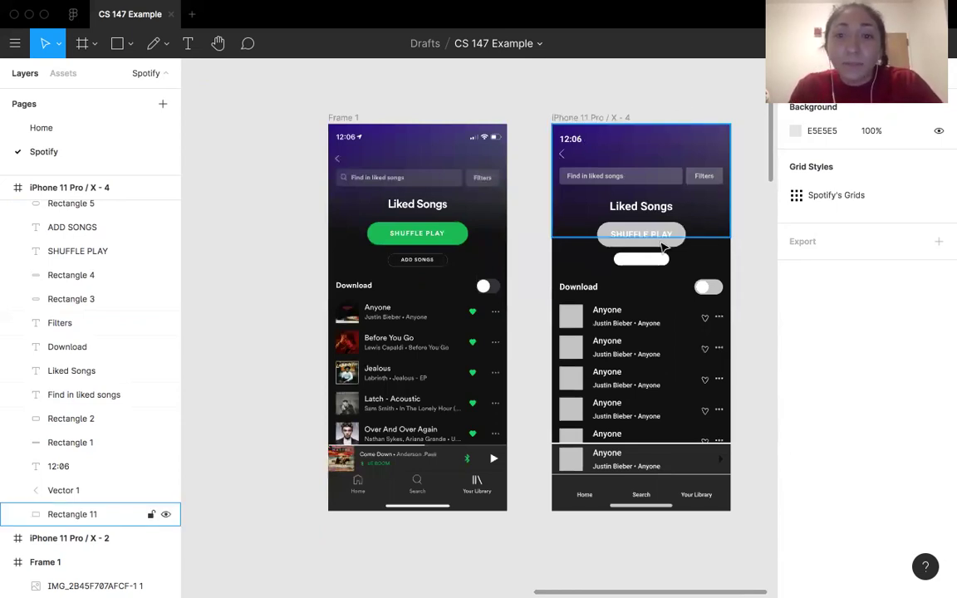
scroll(664, 246, "up", 3)
scroll(662, 247, "down", 2)
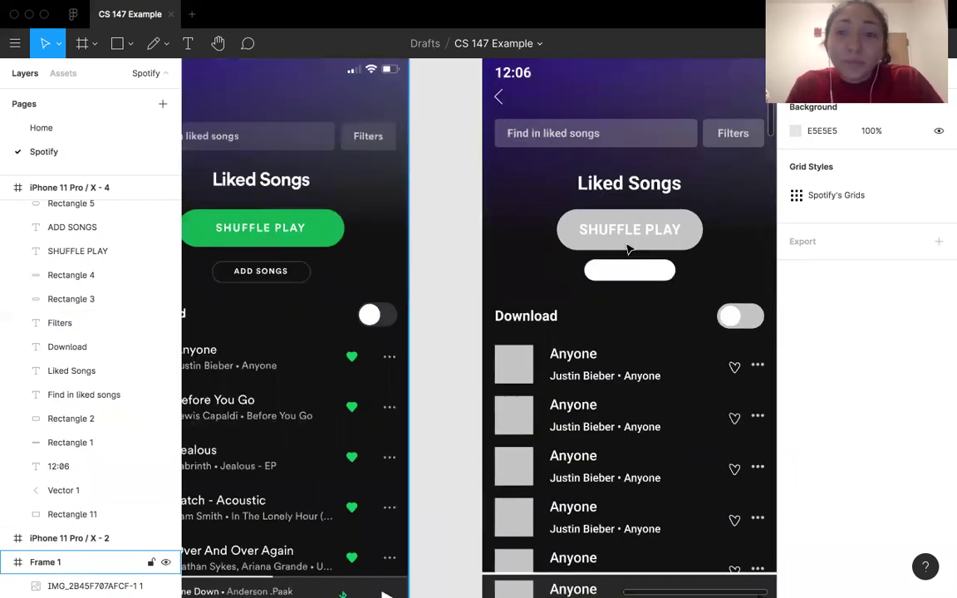
scroll(605, 269, "left", 2)
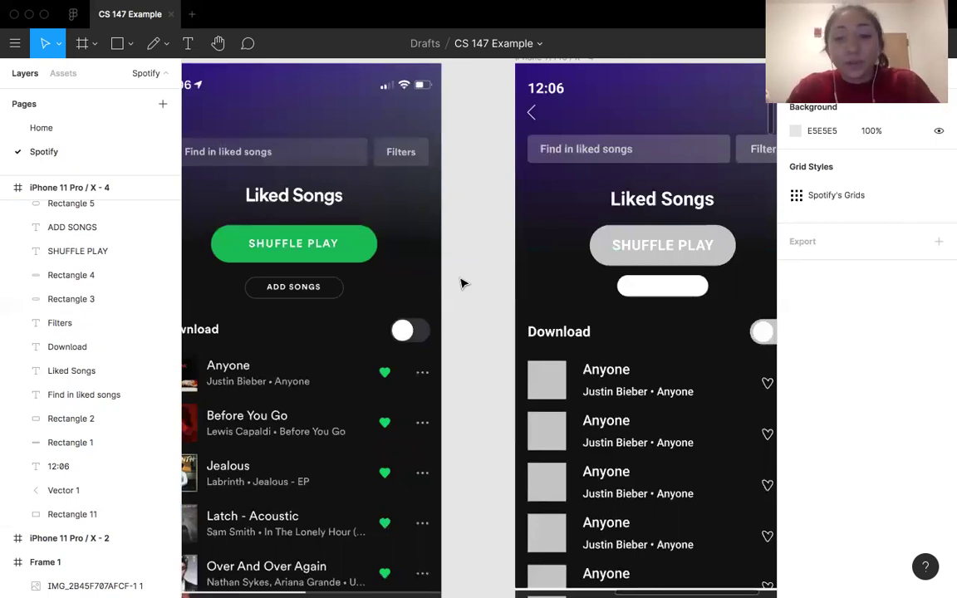
left_click(607, 260)
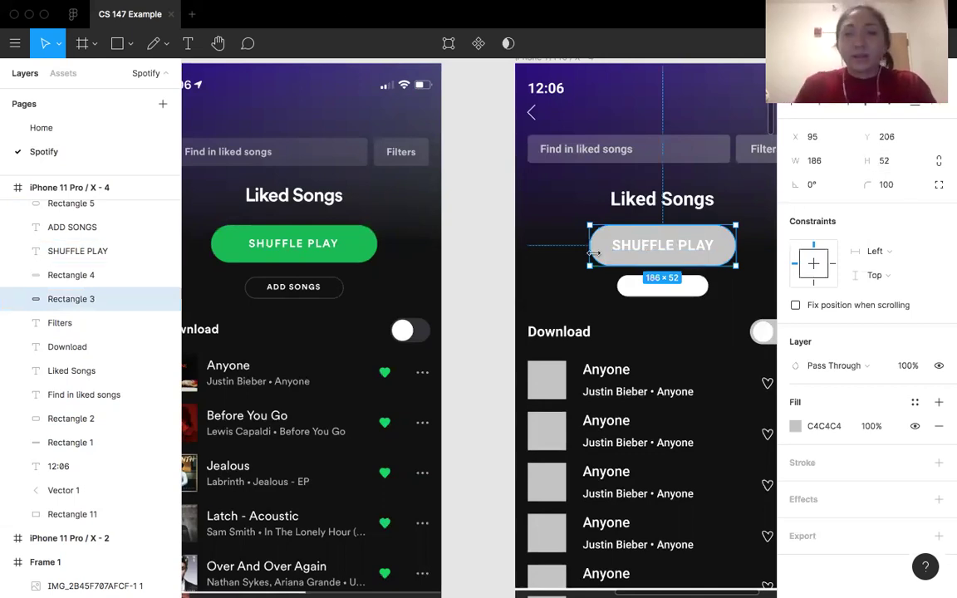
left_click(470, 232)
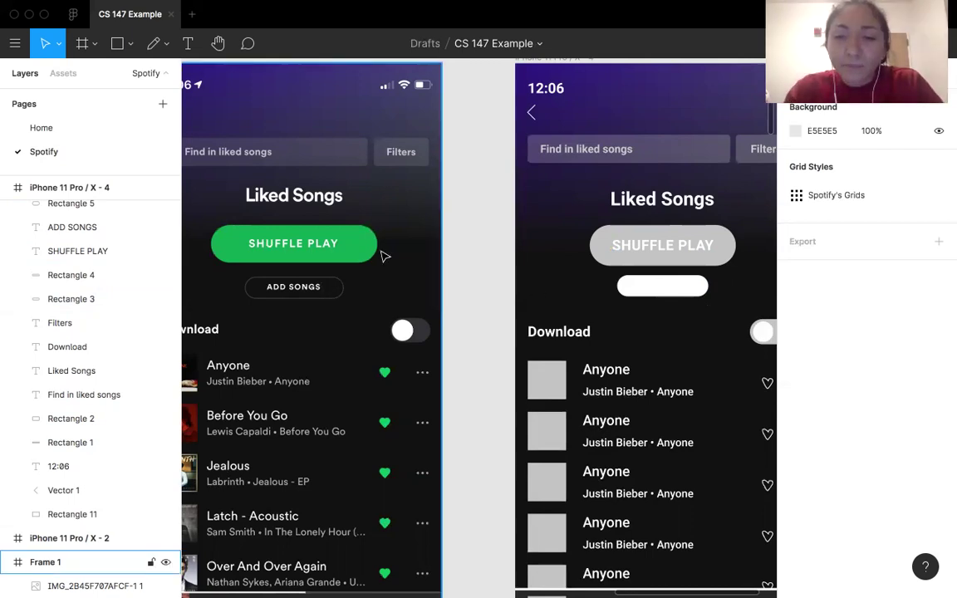
Add the text "SHUFFLE PLAY" in white FFFFFF on the screenshot, in the empty area below the ADD SONGS button.
scroll(383, 256, "left", 3)
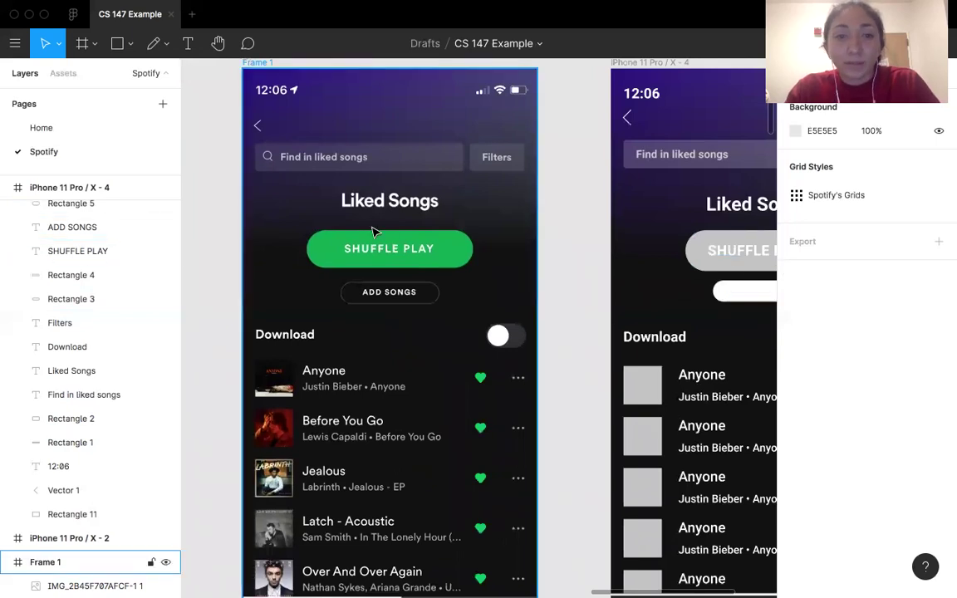
scroll(372, 231, "up", 5)
scroll(373, 232, "down", 3)
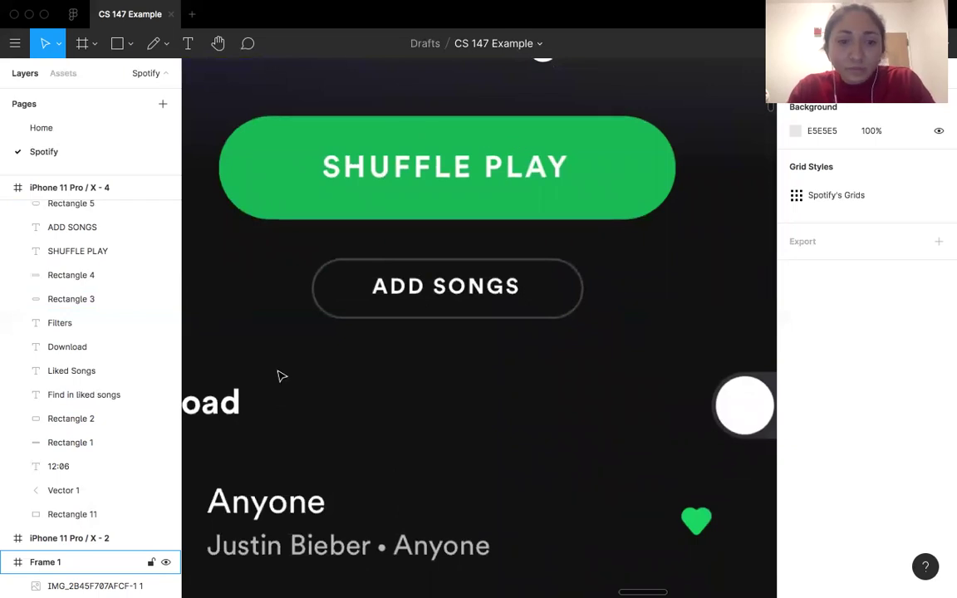
key("t")
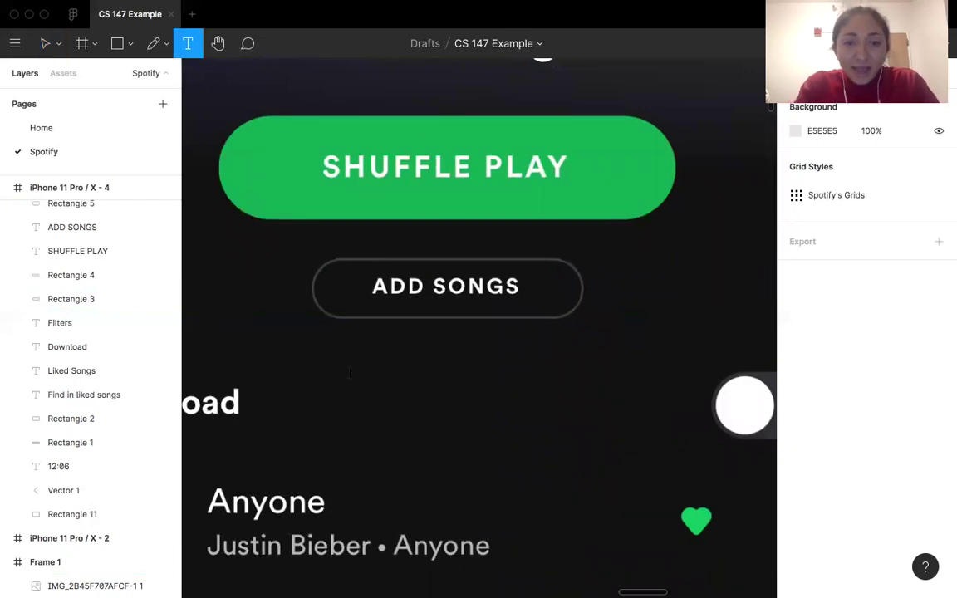
left_click(350, 373)
type("SHUFFLE PLAY")
key("super+a")
scroll(822, 498, "down", 2)
left_click(830, 536)
type("FFFFFF")
key("Return")
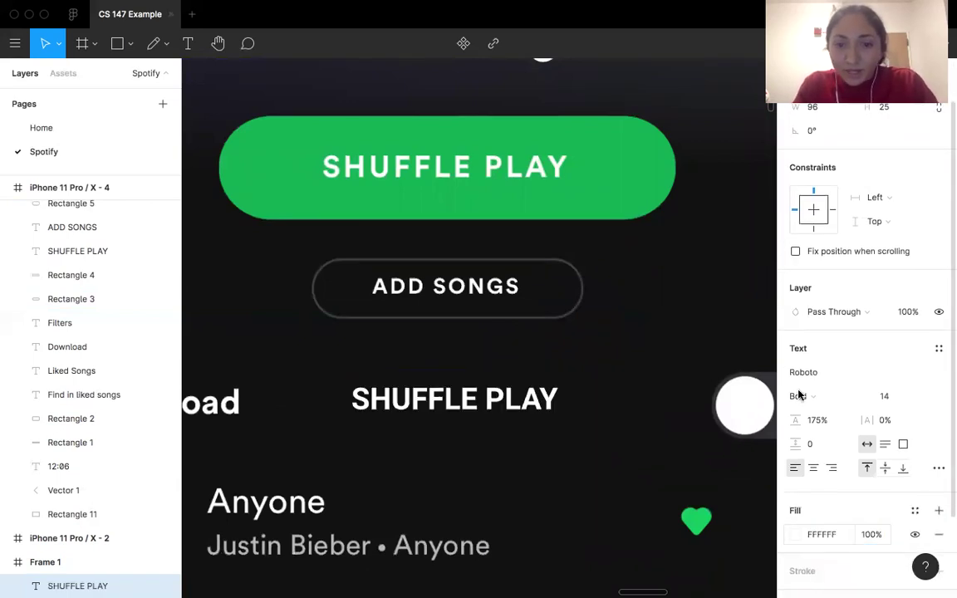
Set the new SHUFFLE PLAY text to Medium weight with 10% letter spacing.
left_click(891, 400)
left_click(884, 420)
type("8")
key("Return")
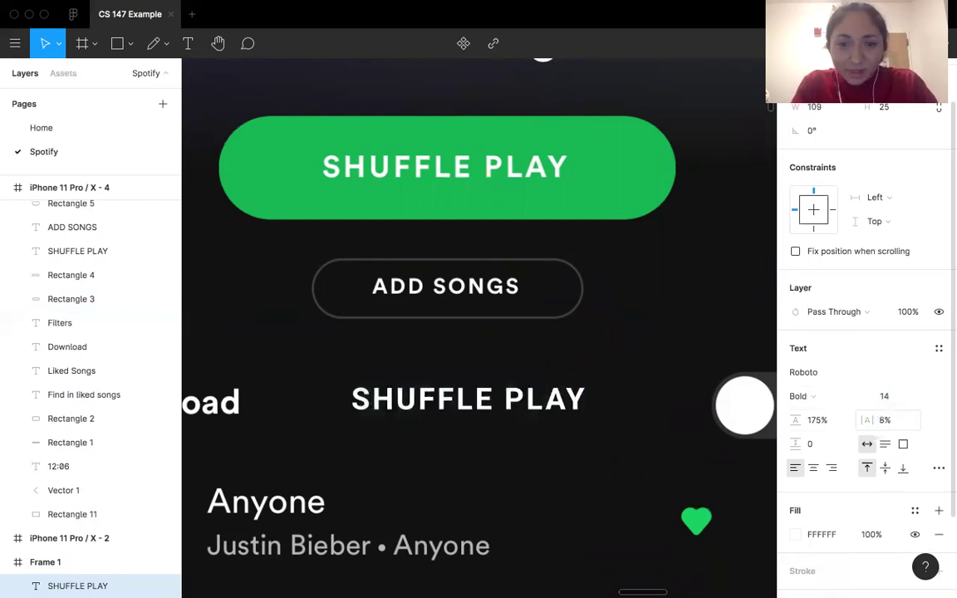
key("Escape")
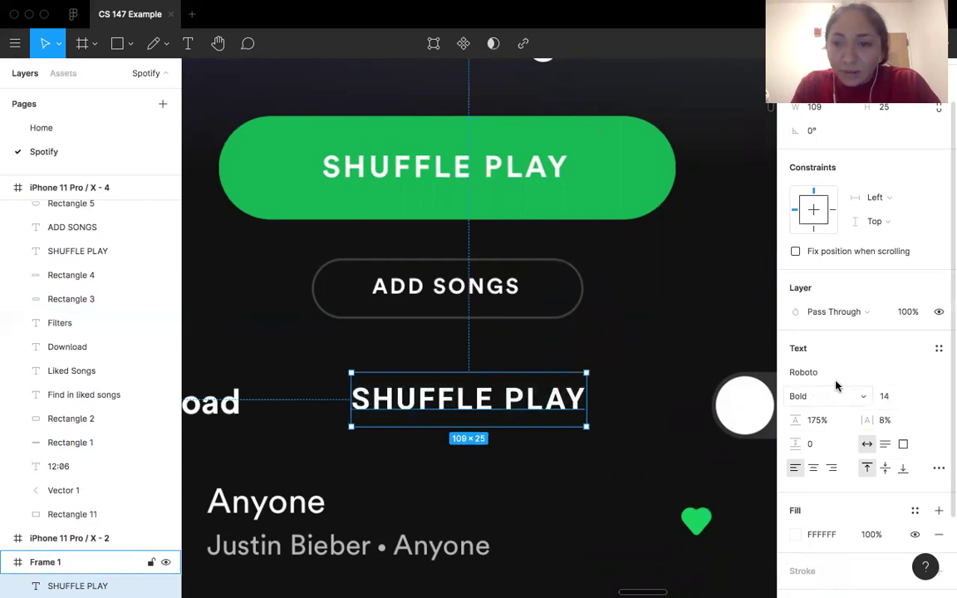
left_click(818, 396)
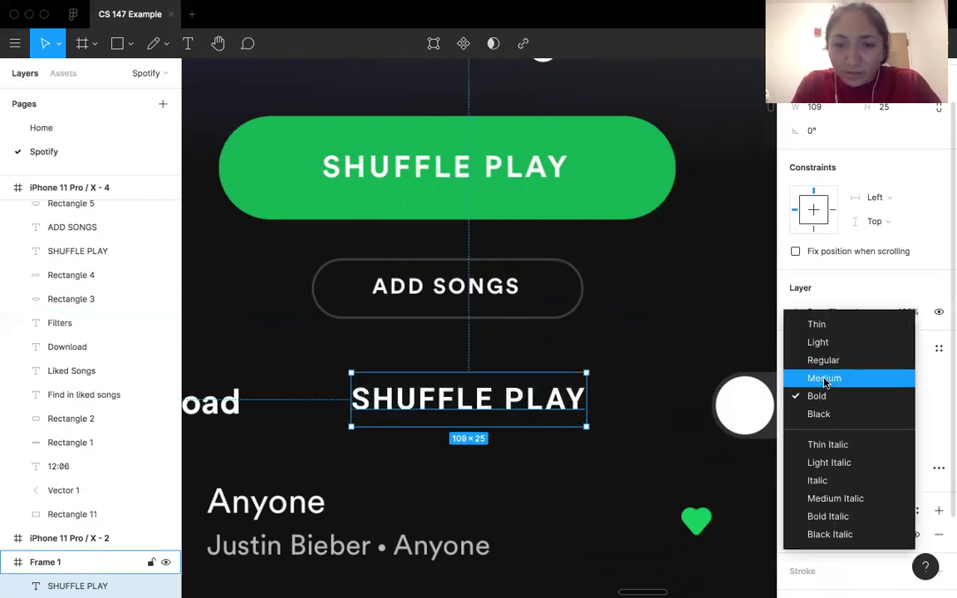
left_click(823, 379)
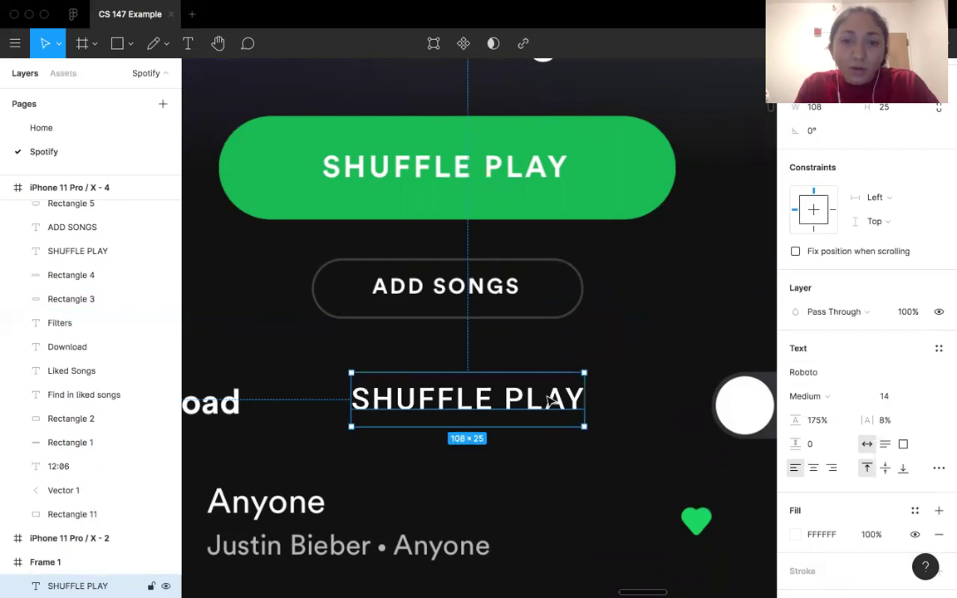
left_click(884, 419)
type("10")
key("Return")
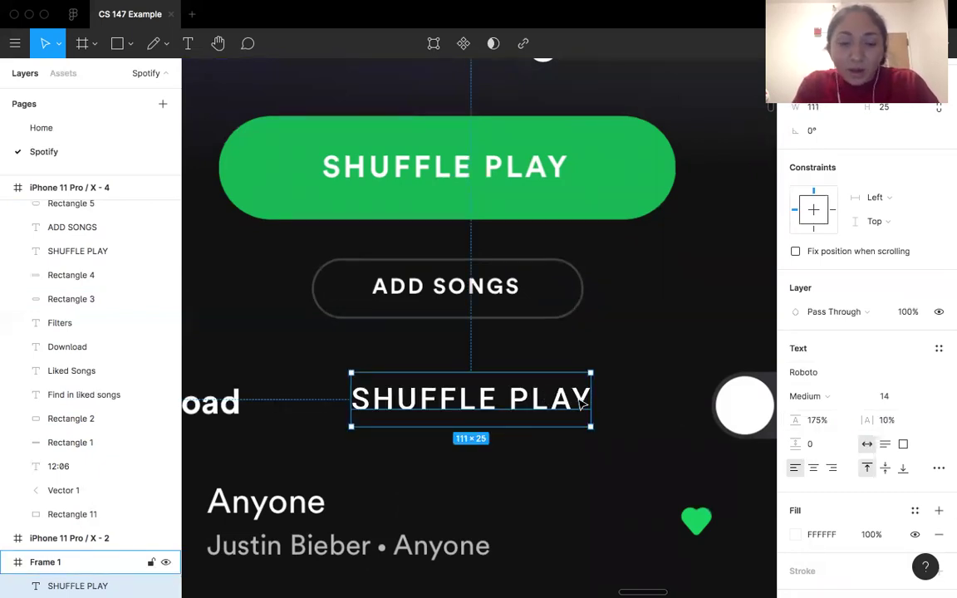
Group the new SHUFFLE PLAY text and add auto layout to the group.
key("super+g")
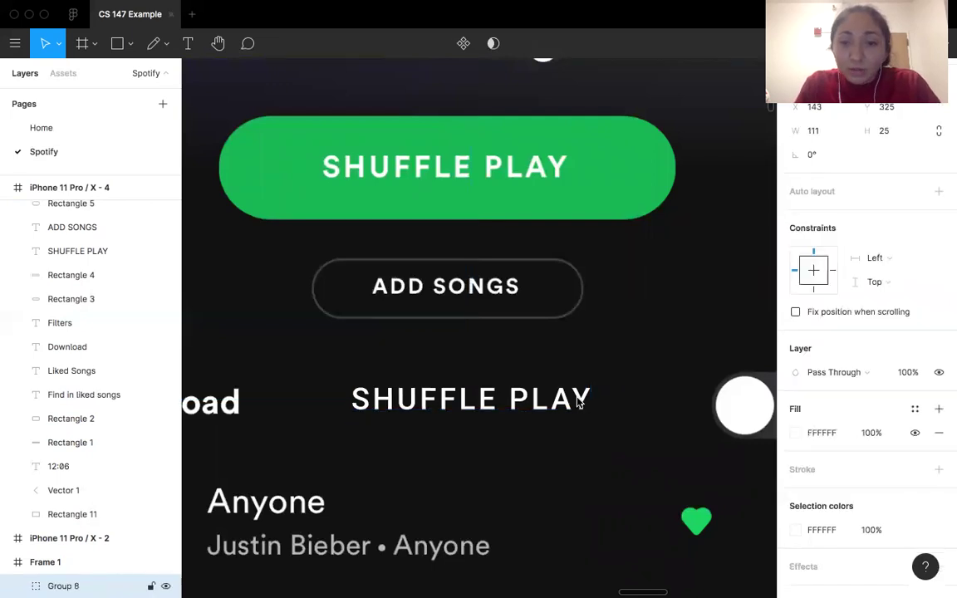
right_click(579, 403)
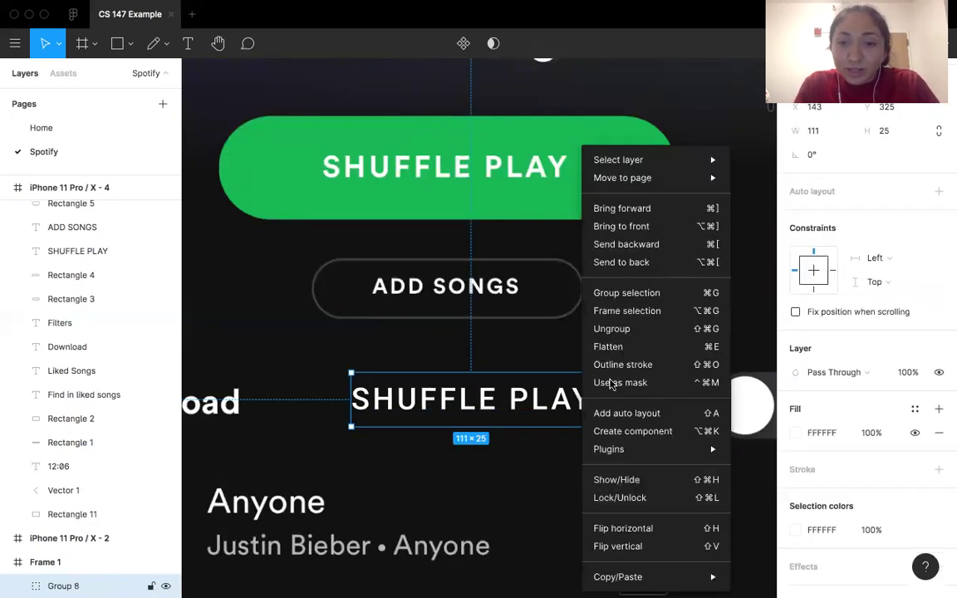
left_click(479, 356)
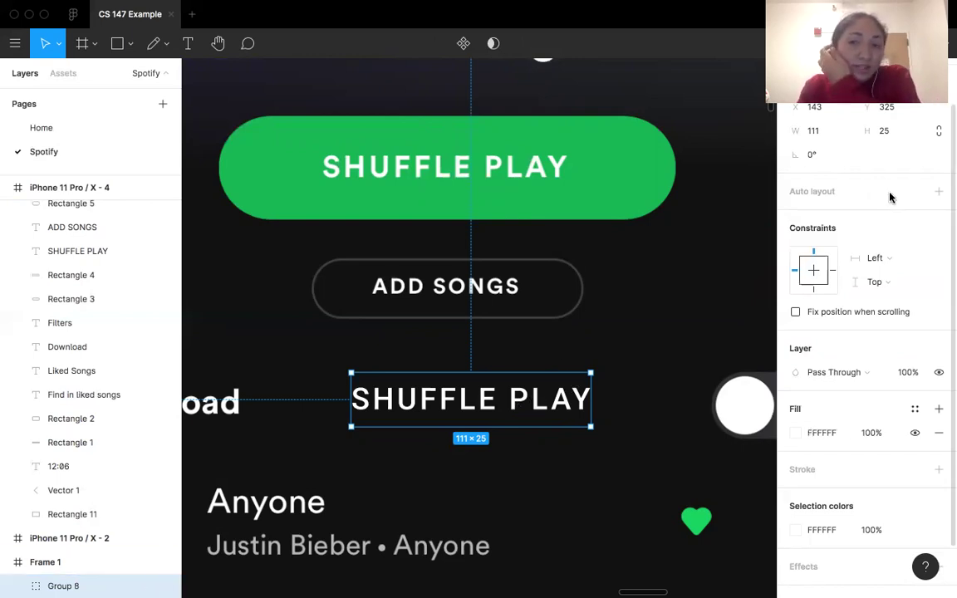
left_click(937, 192)
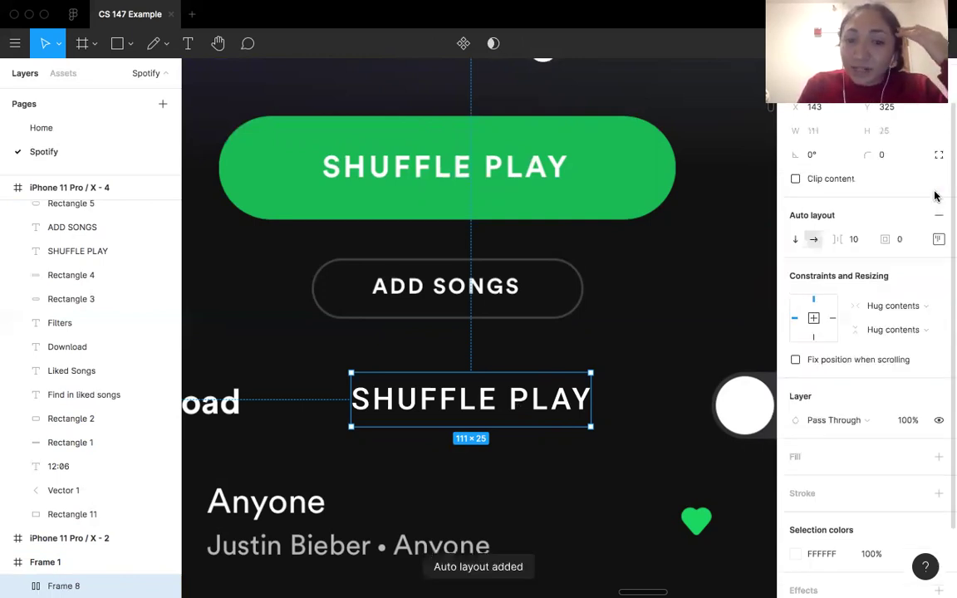
Fill the auto layout frame with green 1ABA54 sampled from the screenshot's SHUFFLE PLAY button.
scroll(861, 446, "down", 2)
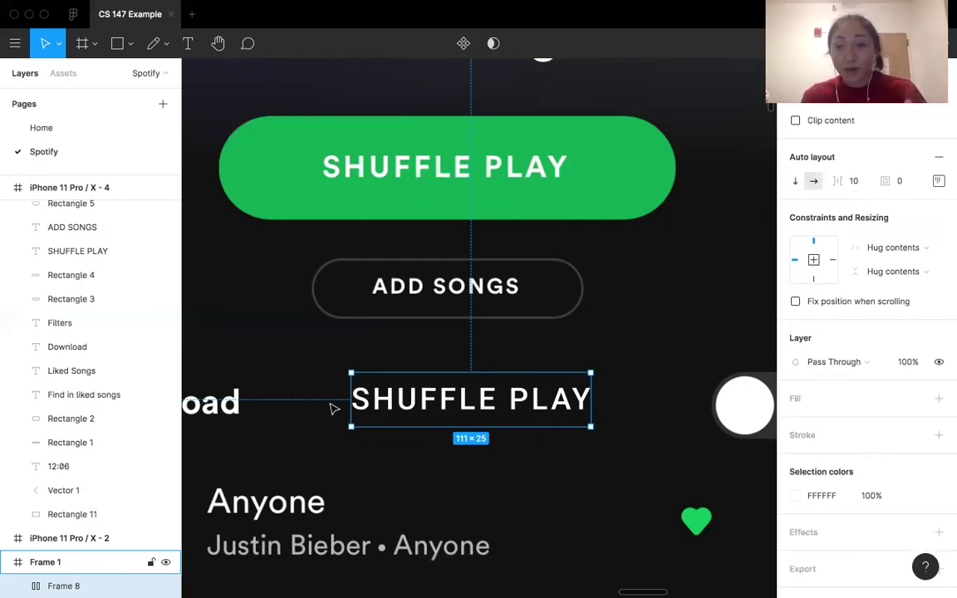
left_click(937, 399)
left_click(795, 422)
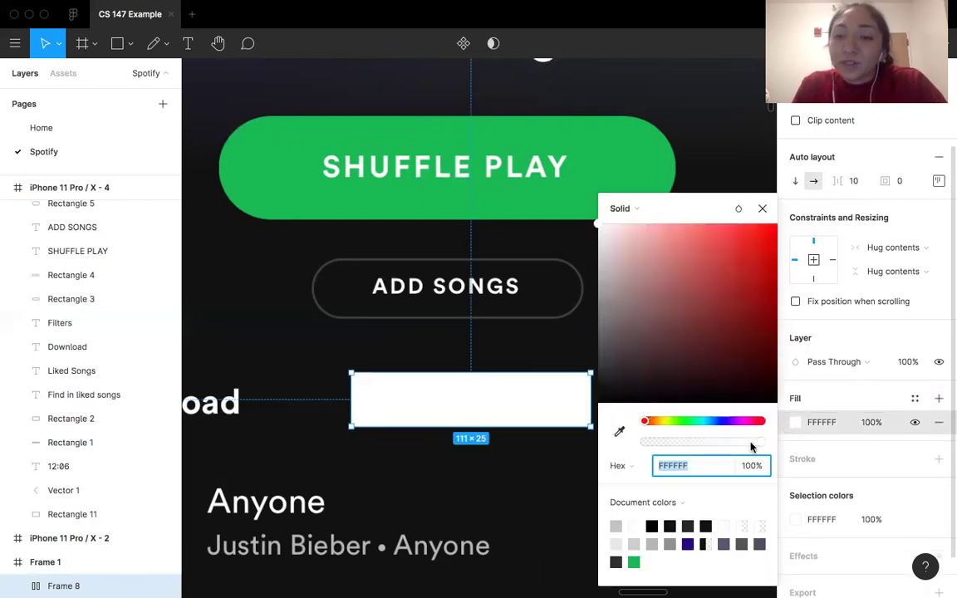
left_click(619, 431)
left_click(455, 184)
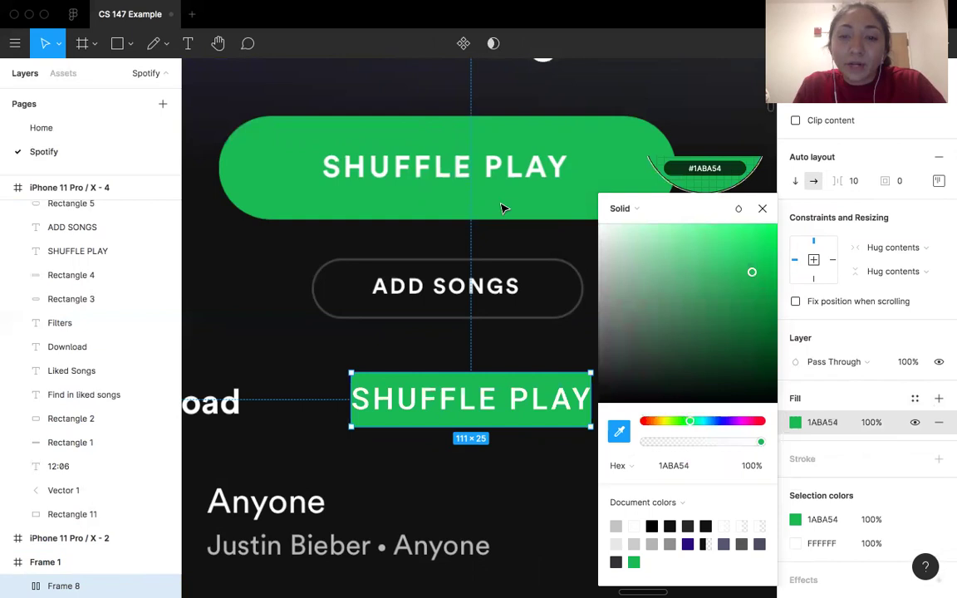
left_click(762, 208)
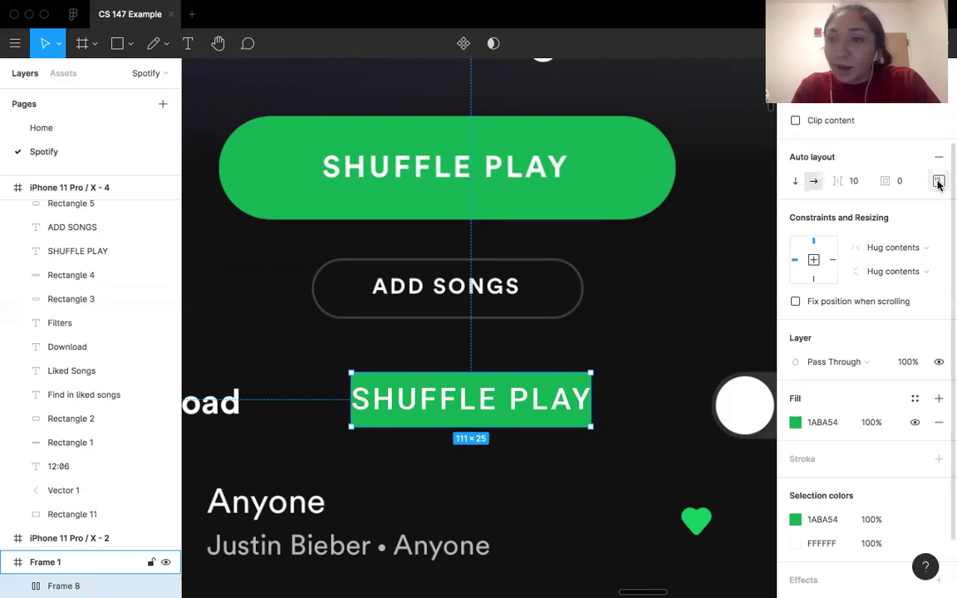
Move the new green button up over the screenshot's ADD SONGS button and center-align its text.
left_click_drag(482, 406, 462, 284)
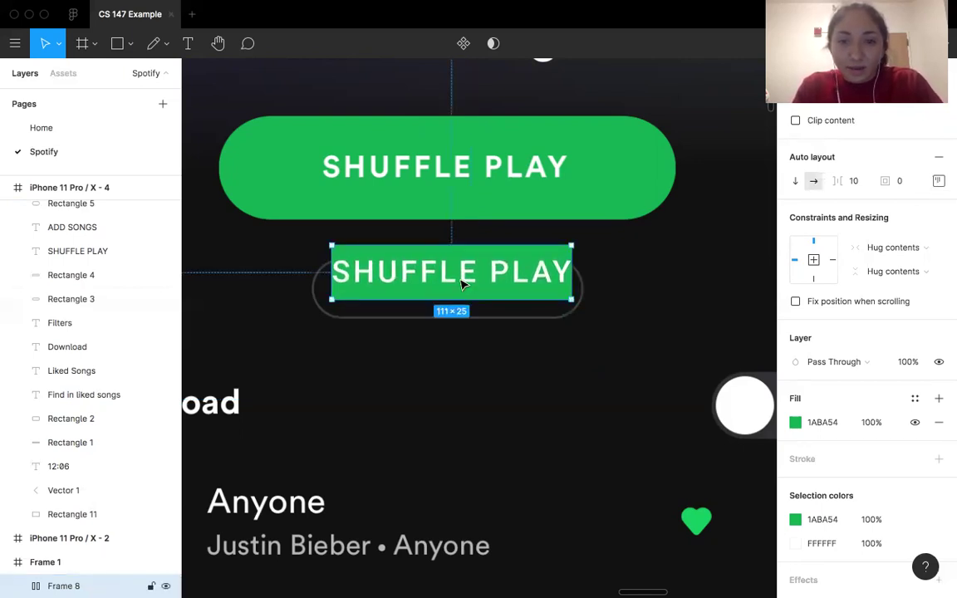
double_click(463, 284)
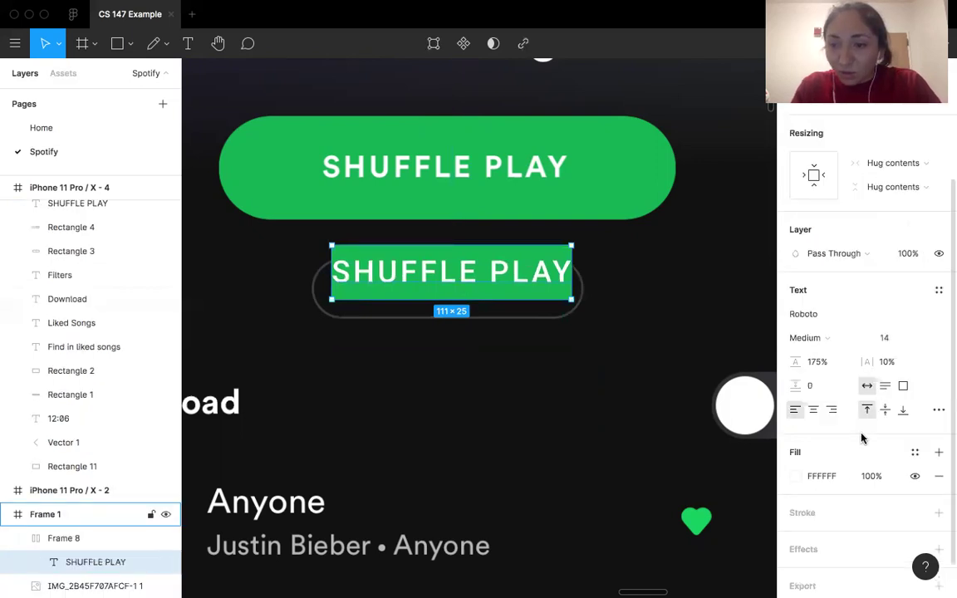
left_click(813, 410)
Center the contents of the button's auto layout frame and set its top and bottom padding to 8.
key("shift+Return")
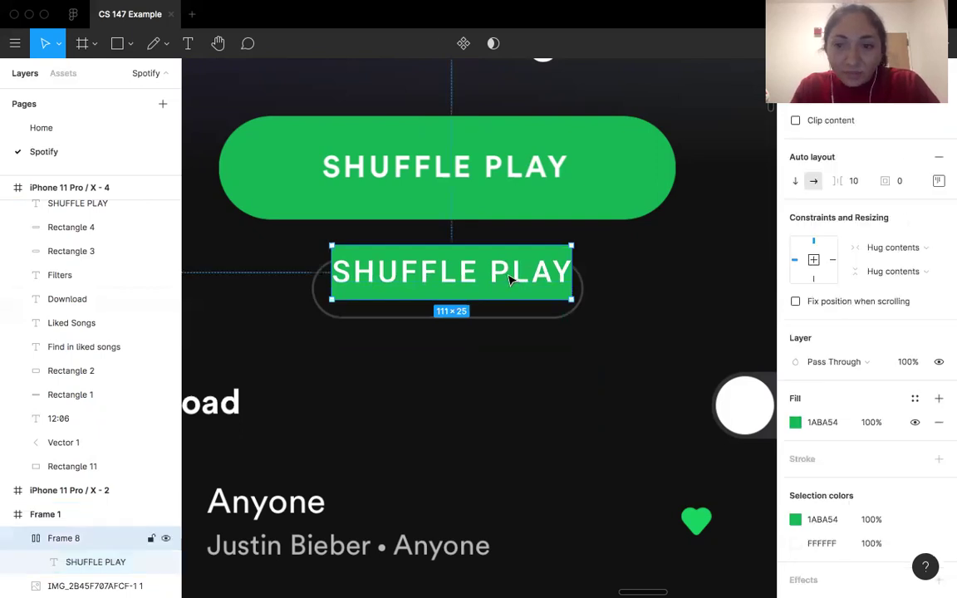
left_click(939, 180)
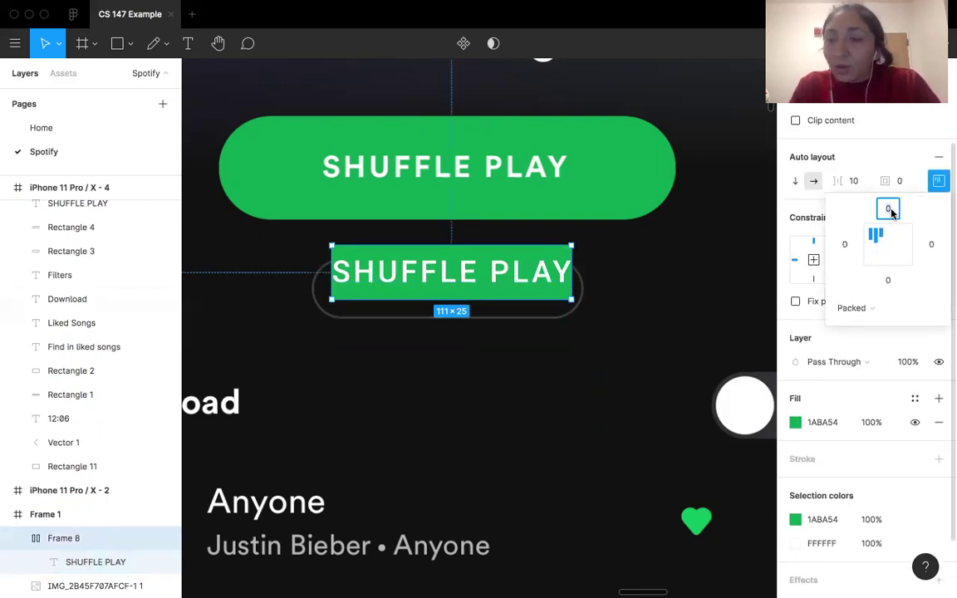
left_click(885, 245)
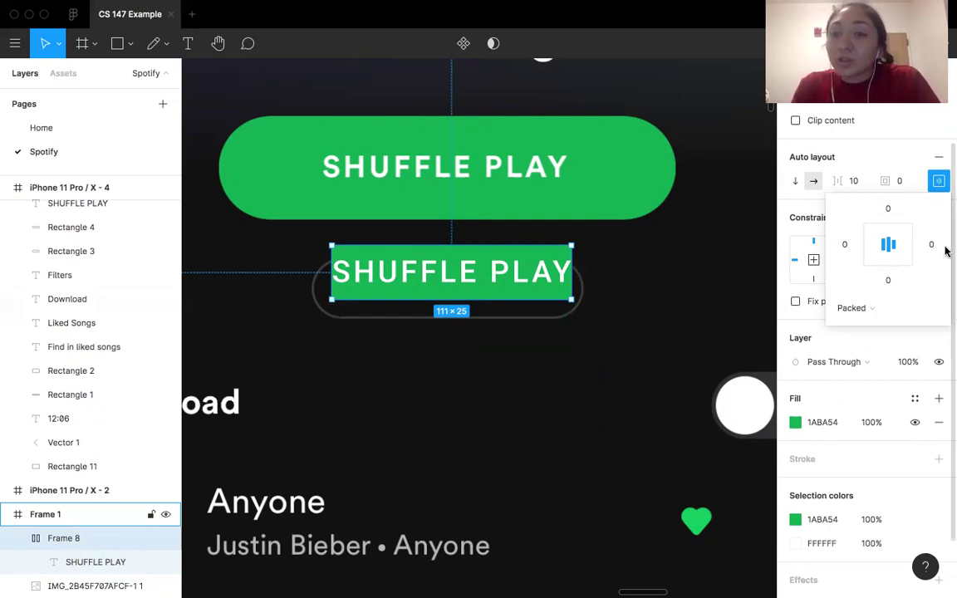
left_click(886, 210)
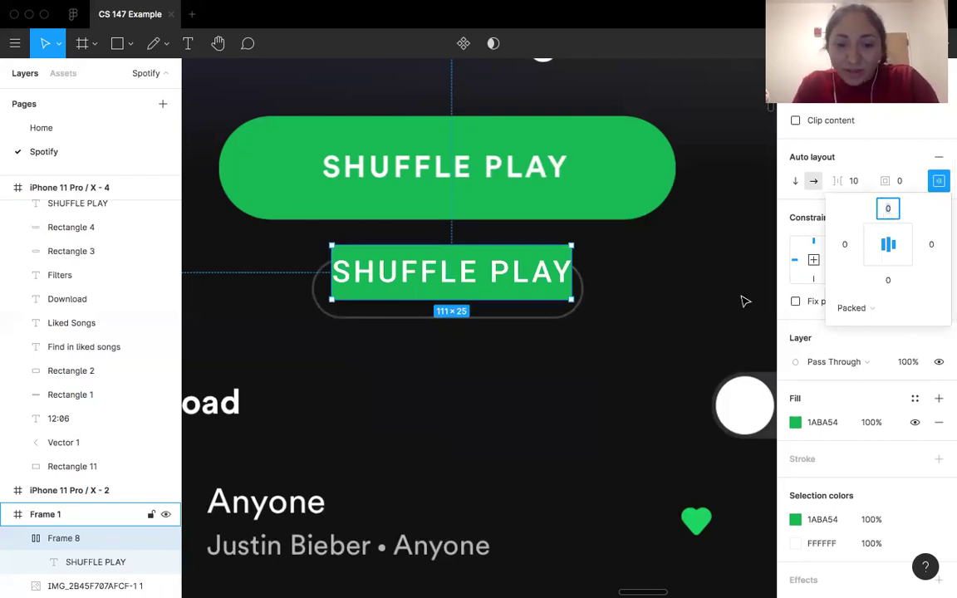
type("8")
key("Return")
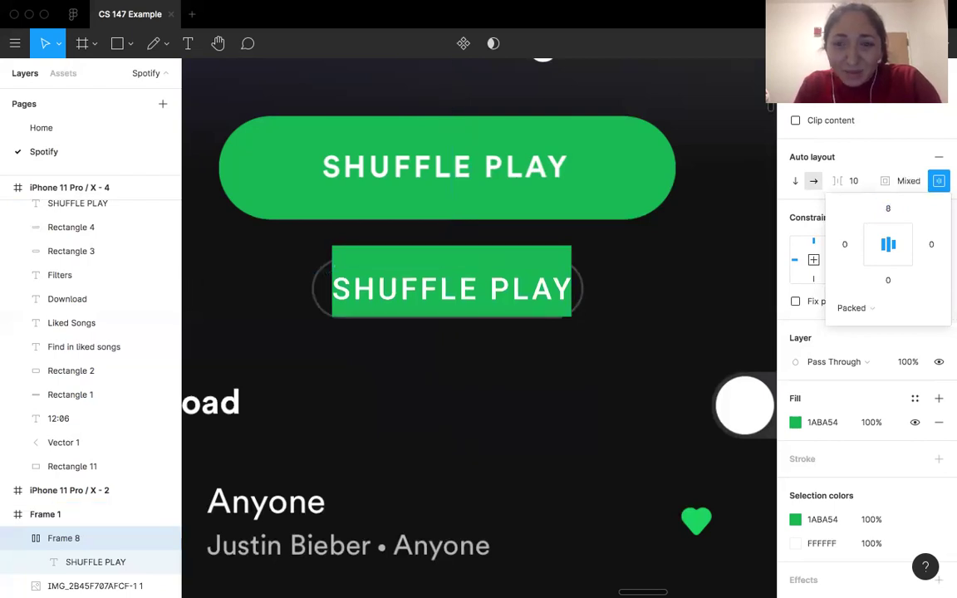
left_click(886, 280)
type("8")
key("Return")
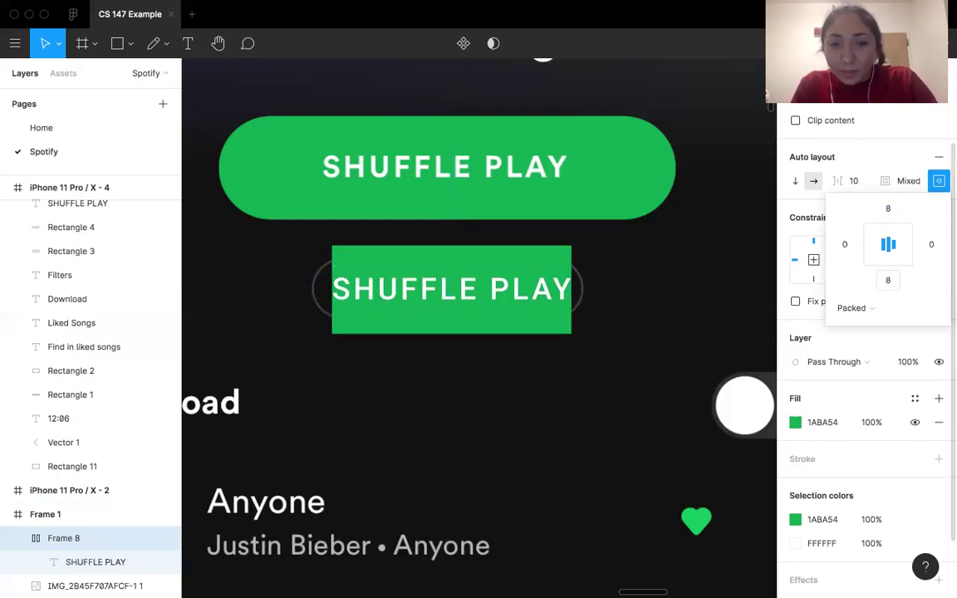
Set the button frame's left and right padding to 48.
left_click(845, 244)
type("24")
key("Return")
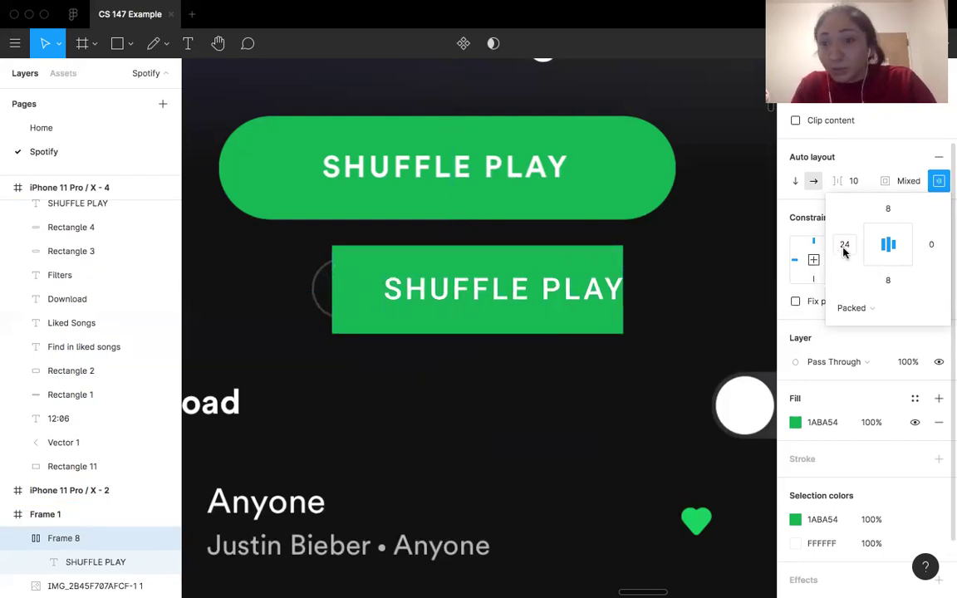
type("48")
key("Return")
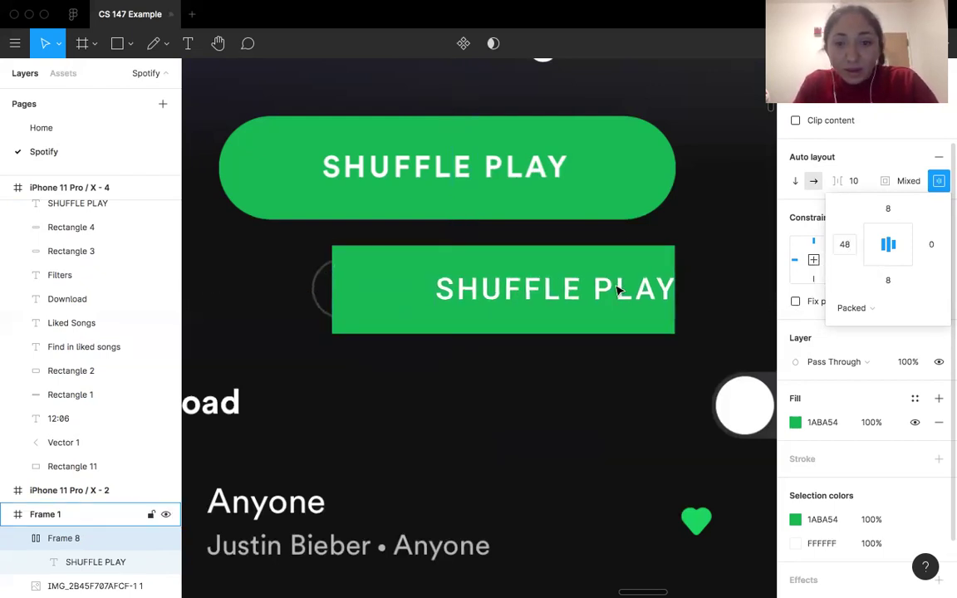
left_click(931, 244)
type("48")
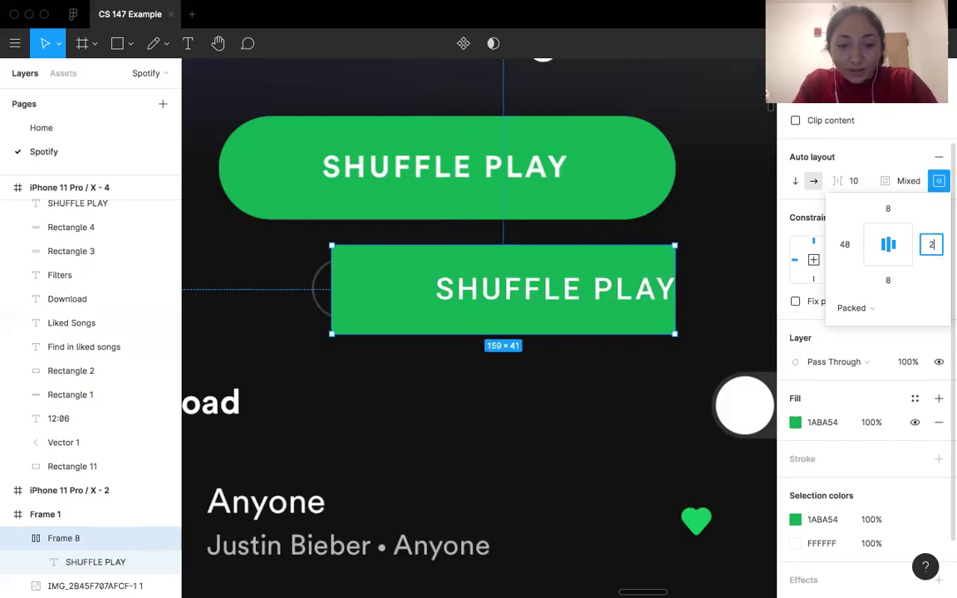
key("Return")
Center the new button beneath the screenshot's SHUFFLE PLAY button and round its corners into a pill shape.
left_click_drag(594, 288, 487, 286)
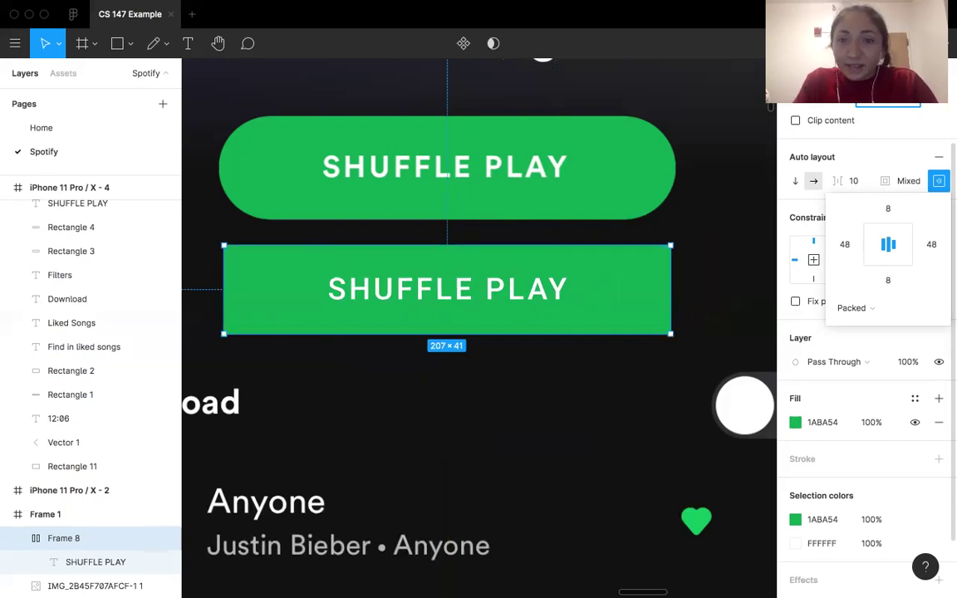
left_click(700, 232)
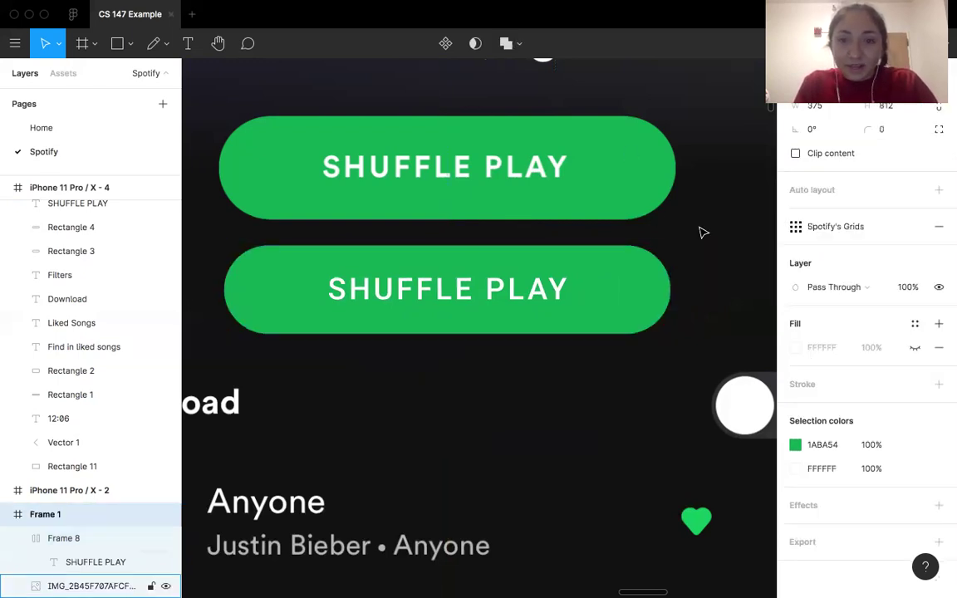
scroll(700, 232, "down", 3)
scroll(657, 207, "up", 3)
Set the new green button's top and bottom padding to 12.
left_click(572, 284)
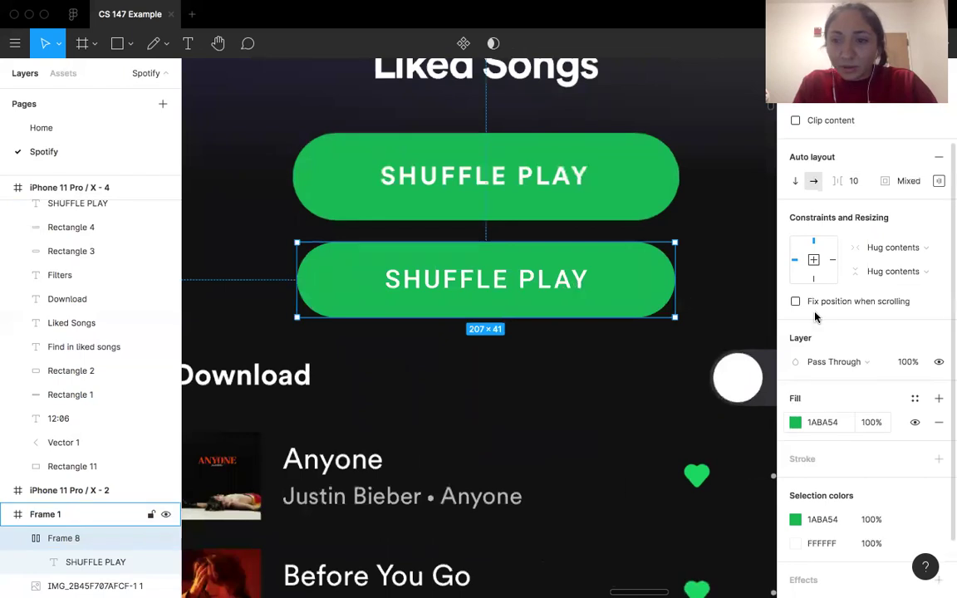
left_click(939, 181)
left_click(888, 209)
type("12")
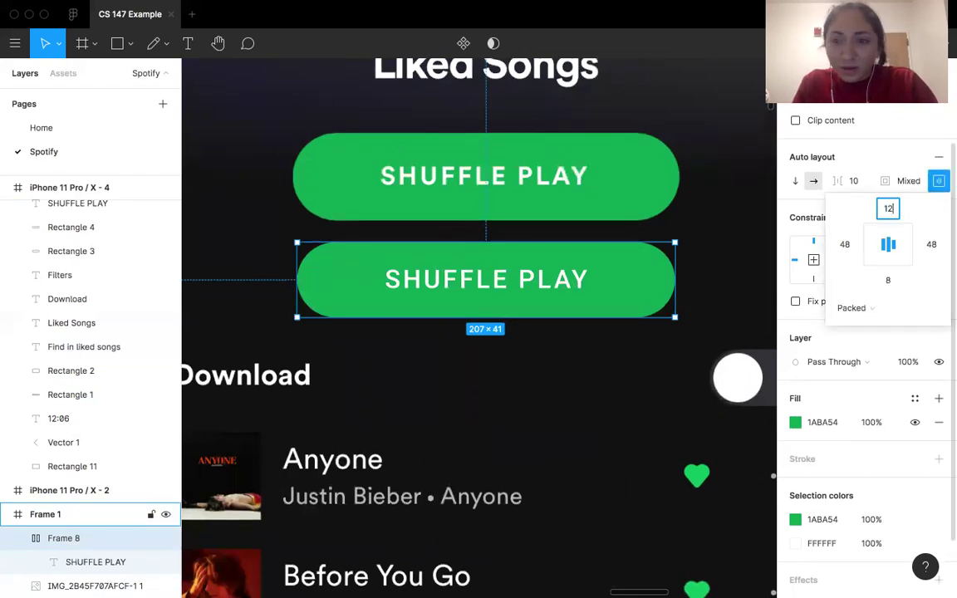
key("Return")
left_click(888, 280)
type("12")
key("Return")
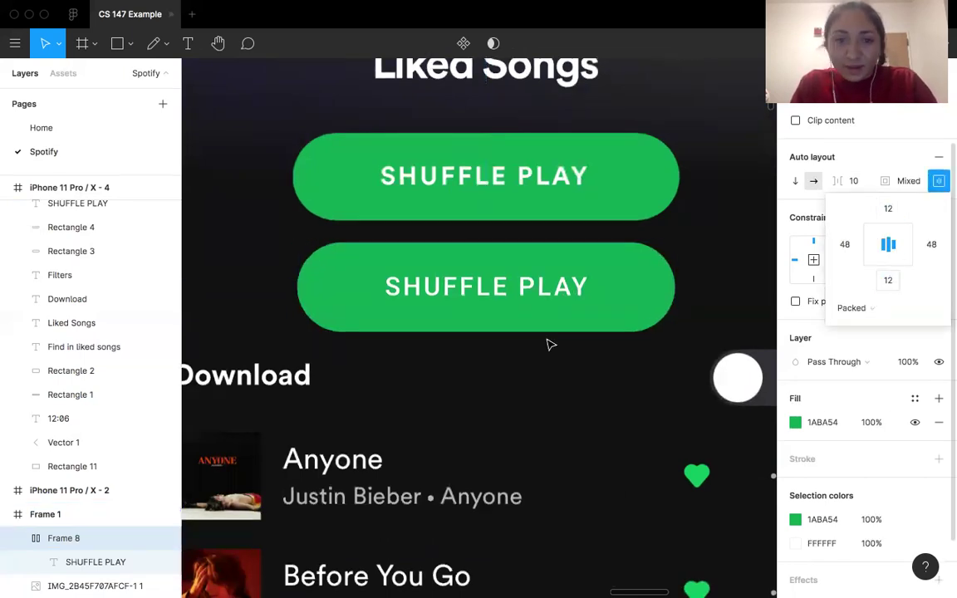
Retype the new button's label as SHUFFLE PLAY to test how the auto layout frame resizes.
double_click(546, 292)
double_click(544, 289)
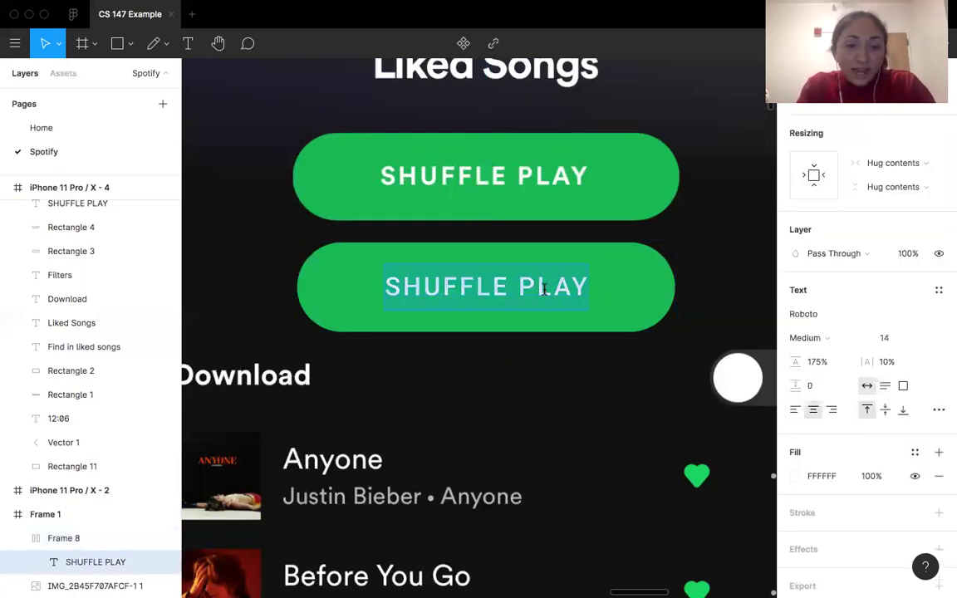
type("S")
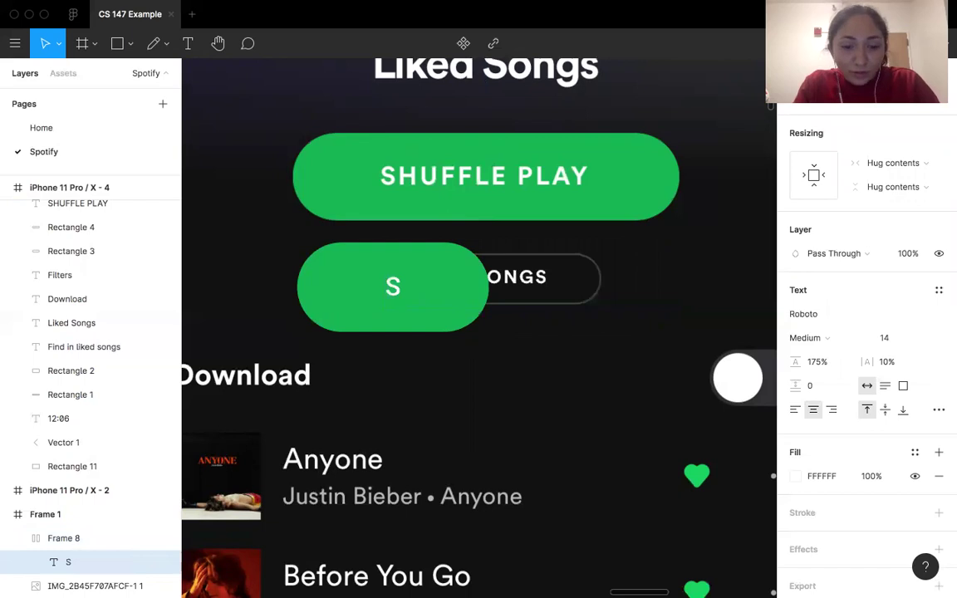
type("HUFFLE")
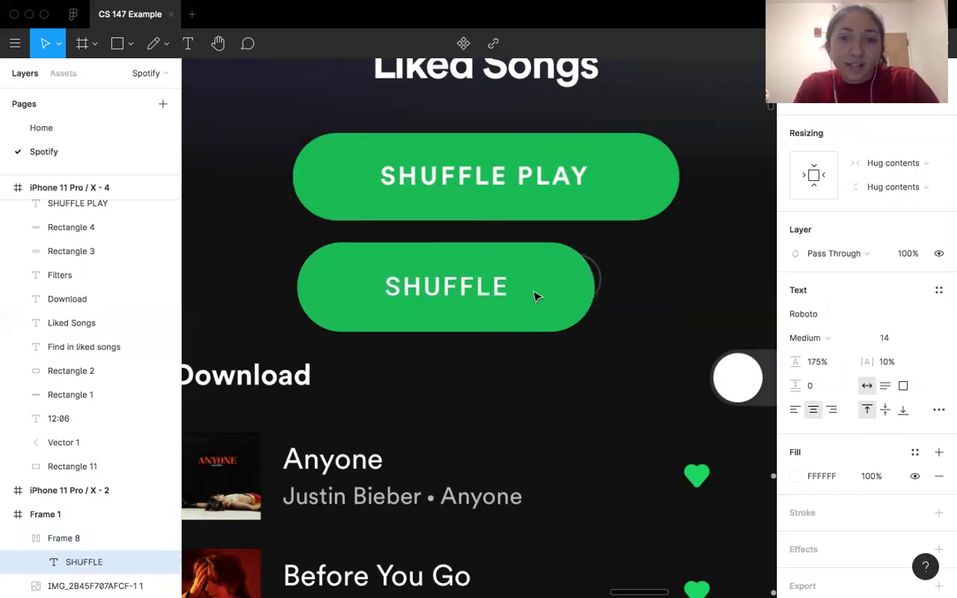
type(" PLAY")
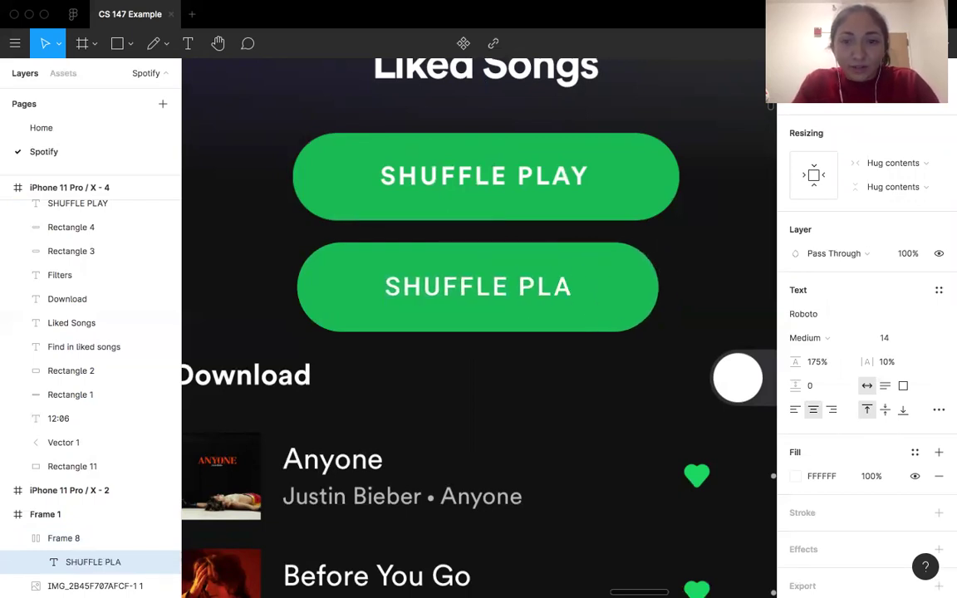
key("Escape")
key("Escape")
key("Escape")
Turn the new green SHUFFLE PLAY button into a reusable component.
scroll(694, 258, "down", 3)
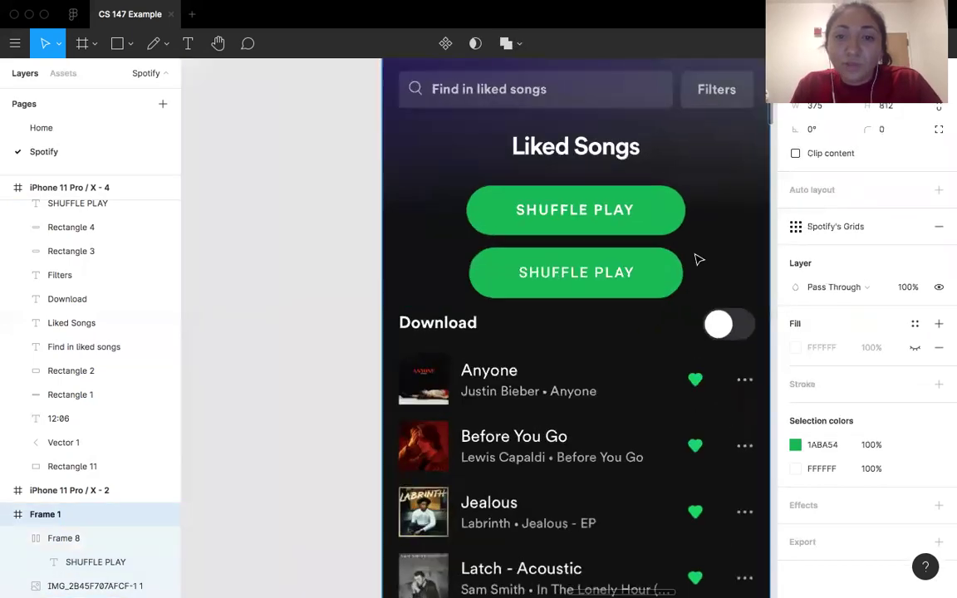
scroll(576, 284, "up", 3)
left_click(577, 284)
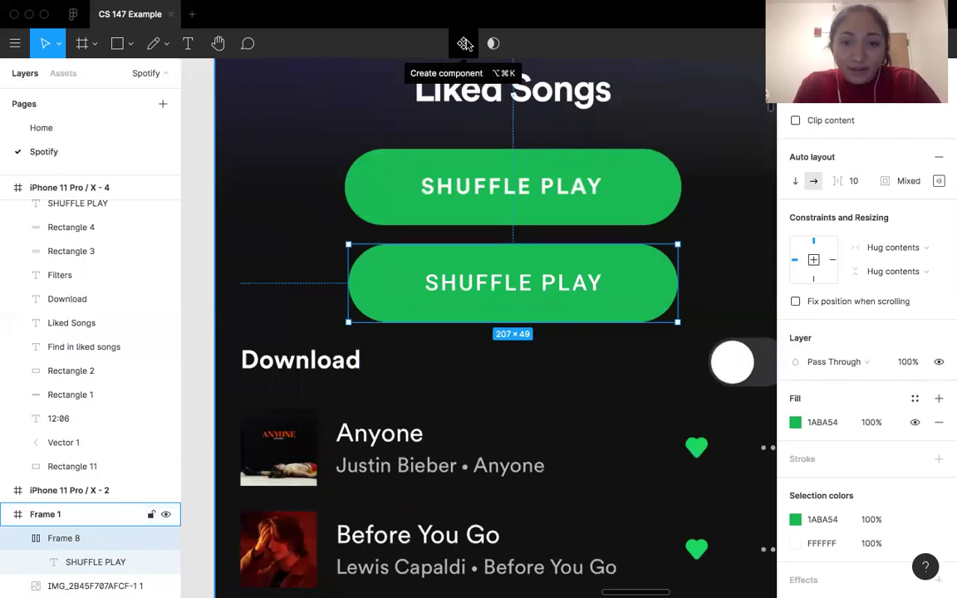
left_click(465, 43)
Place an instance of the SHUFFLE PLAY component from the local assets on the empty canvas beside the iPhone frame.
scroll(549, 280, "down", 3)
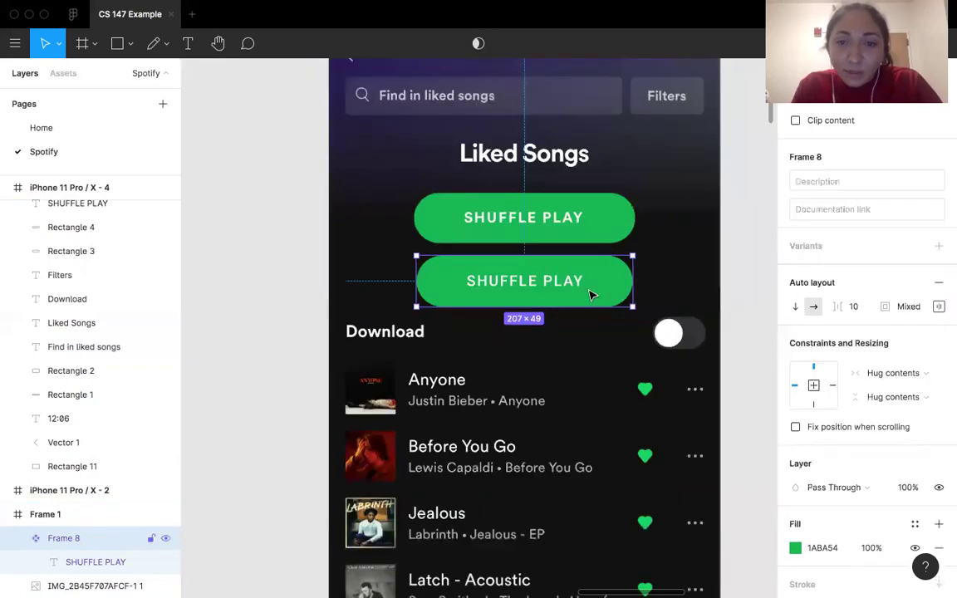
scroll(591, 295, "down", 5)
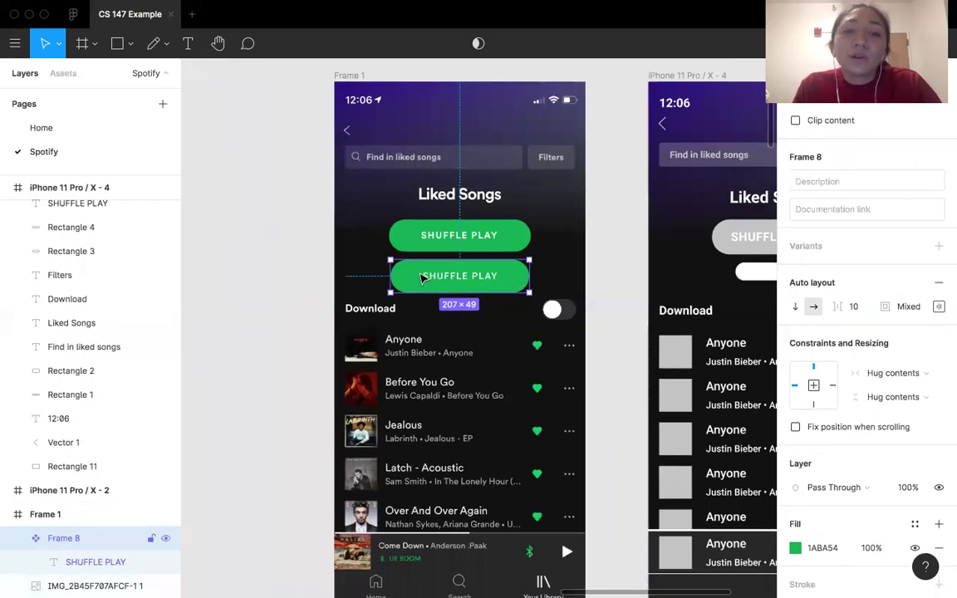
scroll(421, 277, "up", 5)
scroll(419, 271, "right", 2)
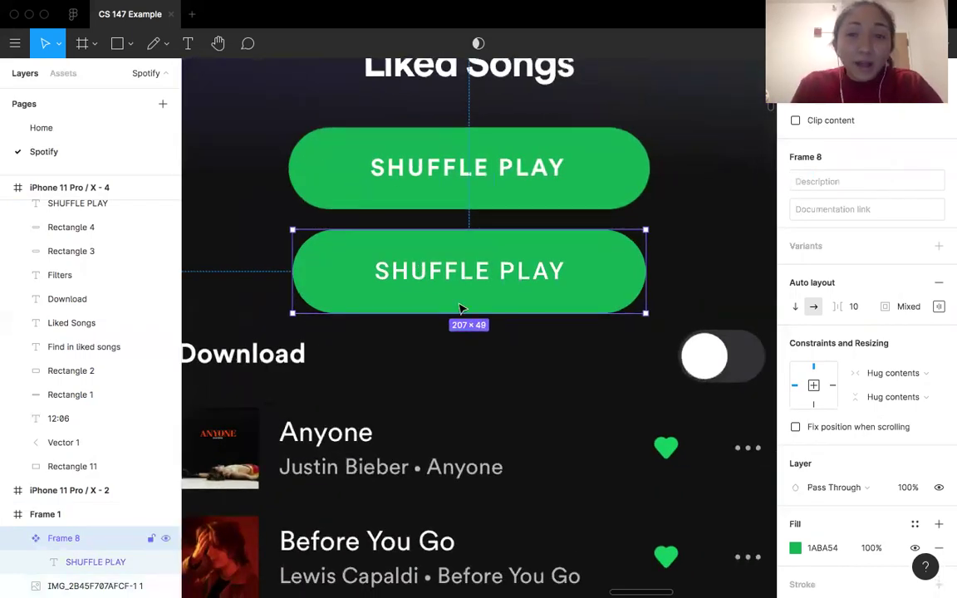
left_click(70, 77)
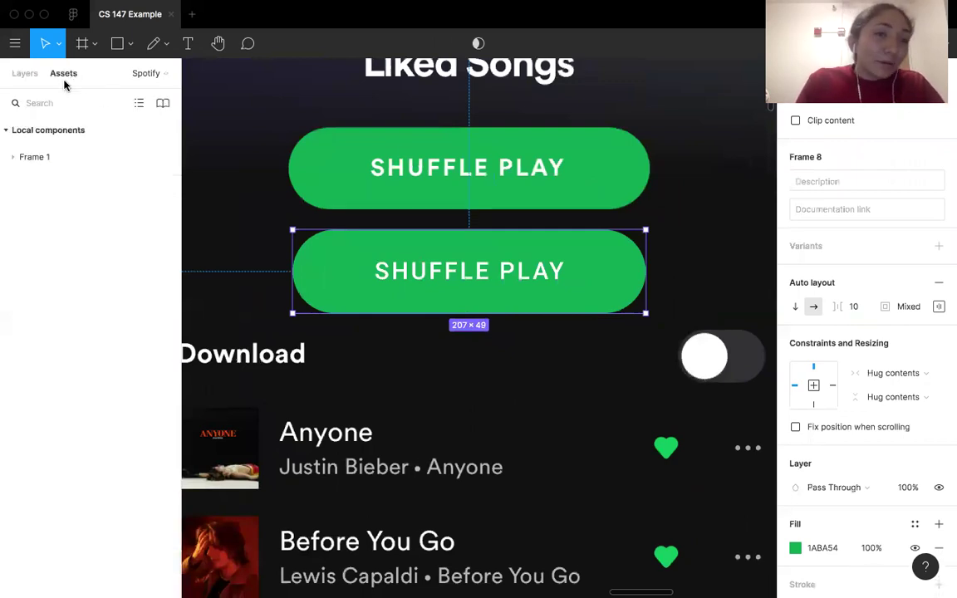
left_click(37, 159)
scroll(191, 208, "down", 2)
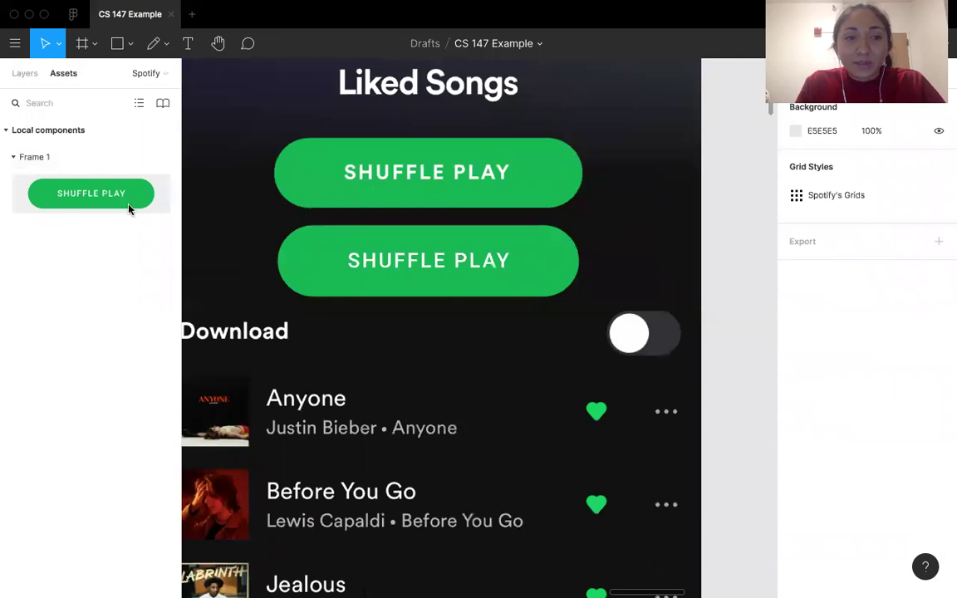
scroll(202, 192, "down", 3)
scroll(202, 192, "down", 3)
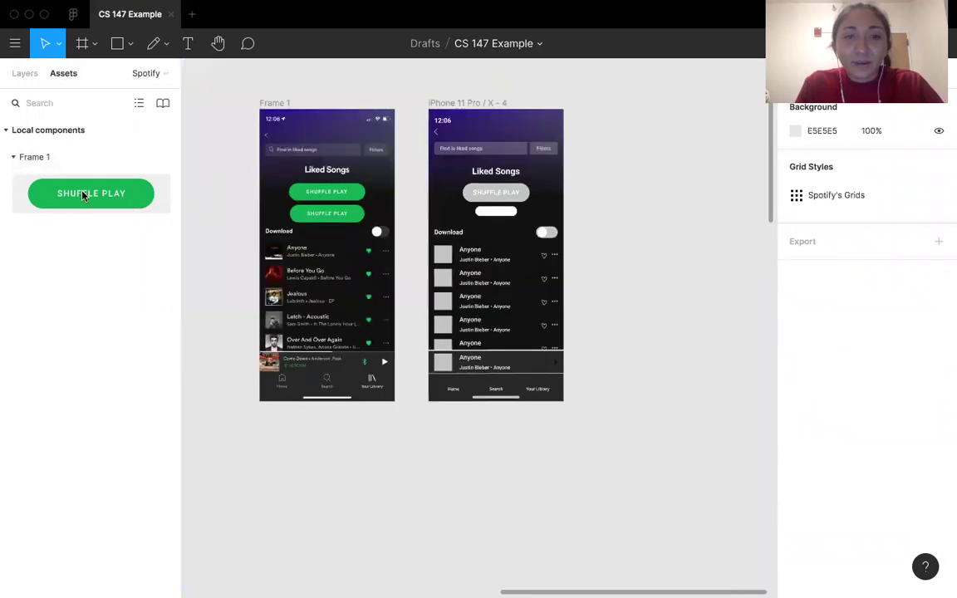
left_click_drag(628, 196, 679, 186)
key("shift+2")
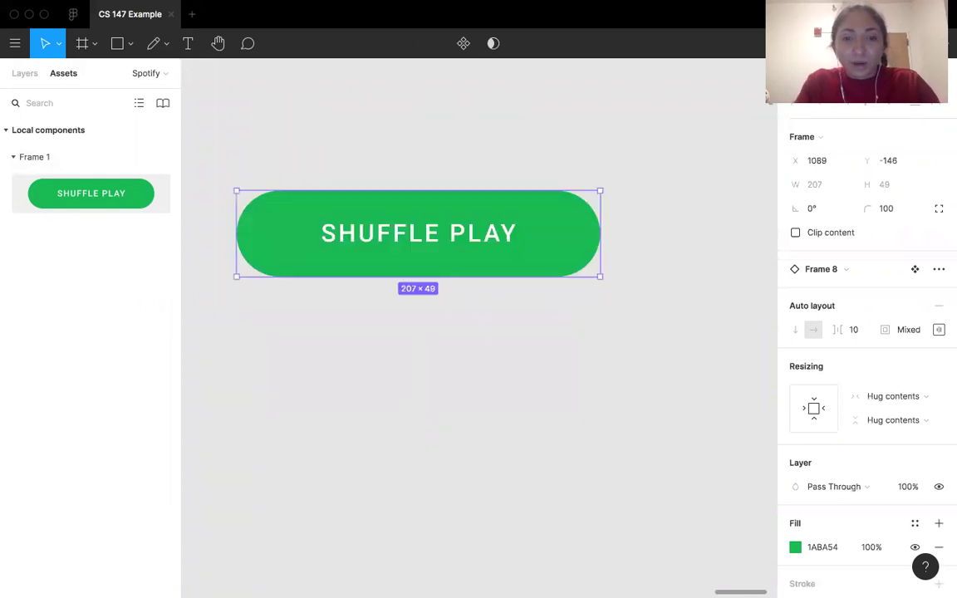
Change the label of the button instance on the empty canvas to MODIFY TEXT.
key("Return")
key("Return")
type("H")
key("BackSpace")
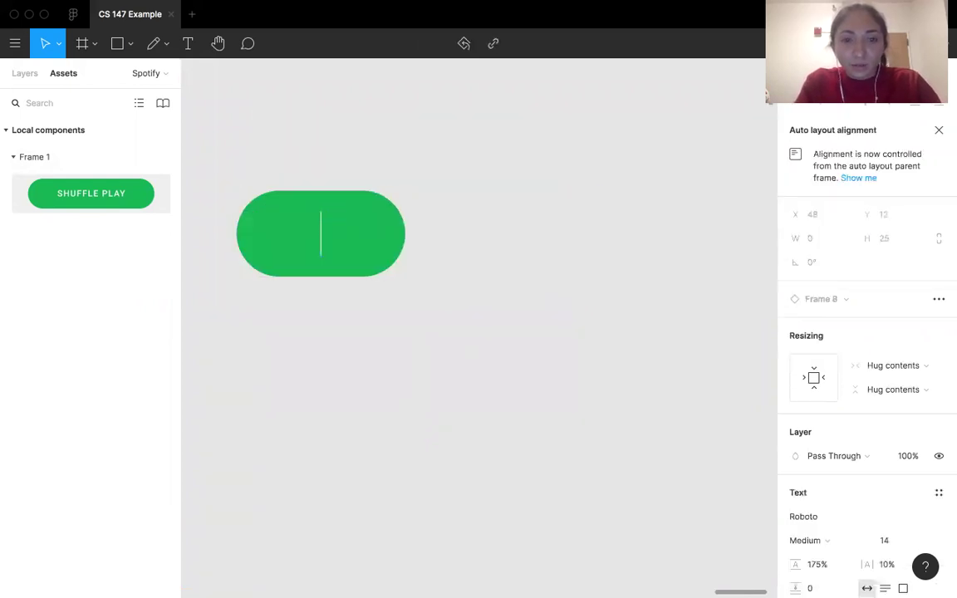
type("MI")
key("BackSpace")
type("ODI")
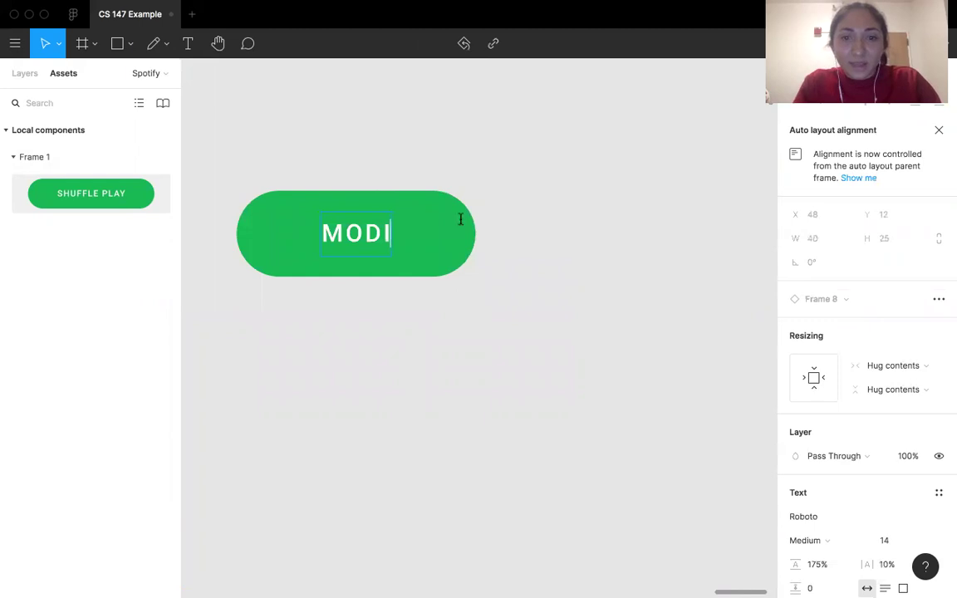
type("FY TEST")
key("BackSpace")
key("BackSpace")
type("XT")
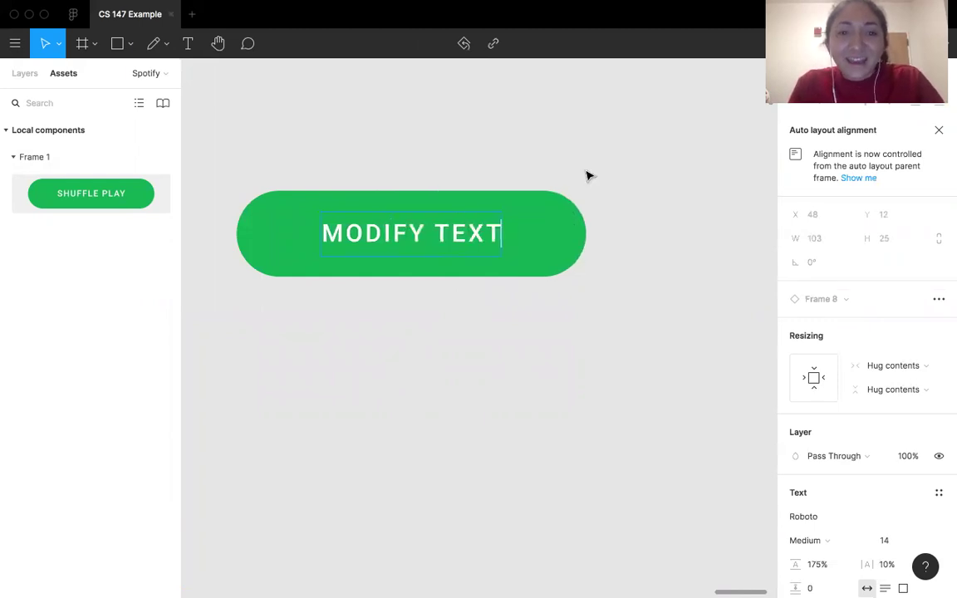
Delete the MODIFY TEXT button instance from the canvas.
left_click(587, 175)
key("shift+1")
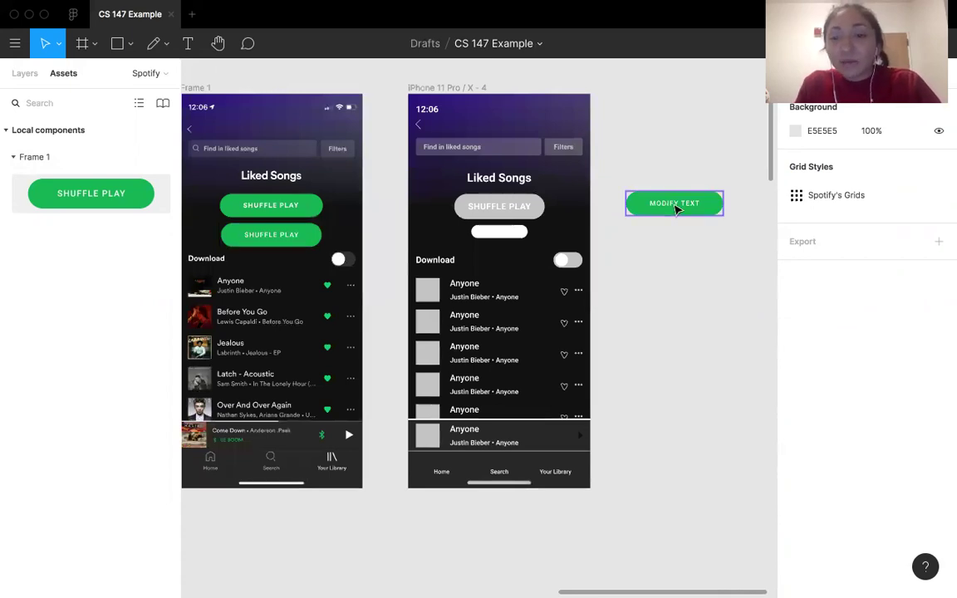
left_click(677, 209)
key("Delete")
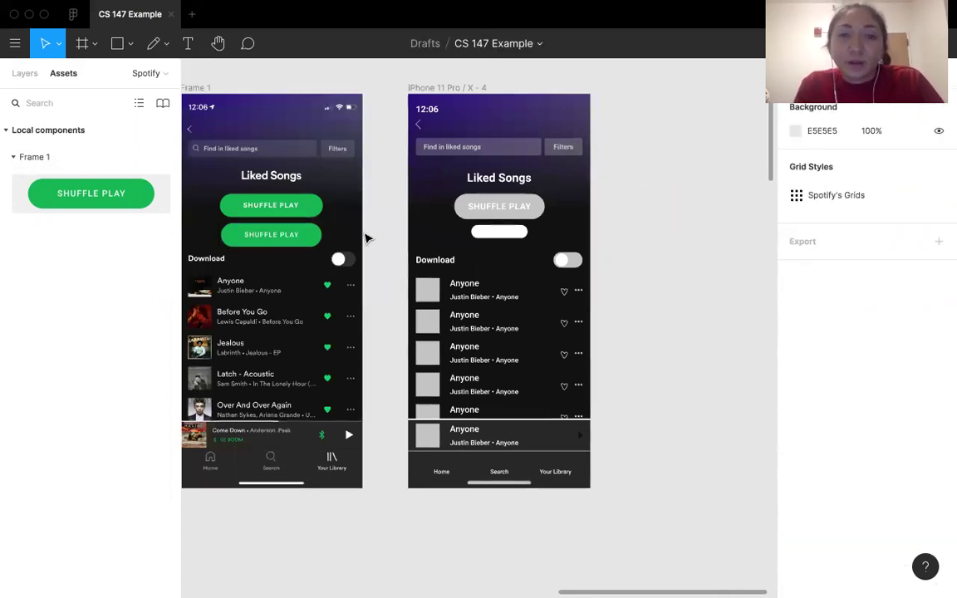
Move the main SHUFFLE PLAY component out of the screenshot frame onto the empty canvas beside the iPhone frame.
scroll(307, 216, "up", 5)
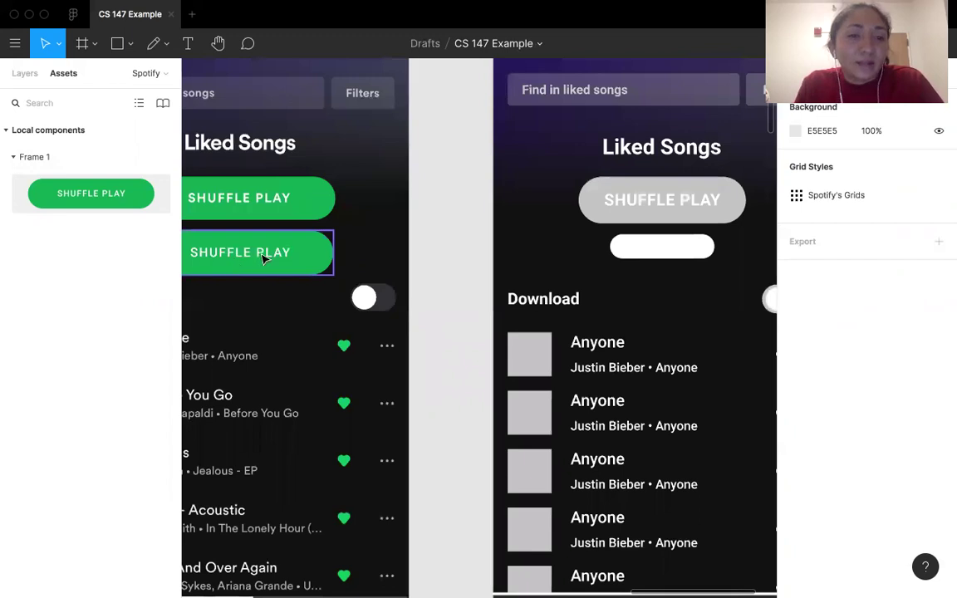
left_click(239, 261)
scroll(240, 261, "down", 5)
left_click_drag(531, 264, 712, 176)
scroll(546, 224, "right", 1)
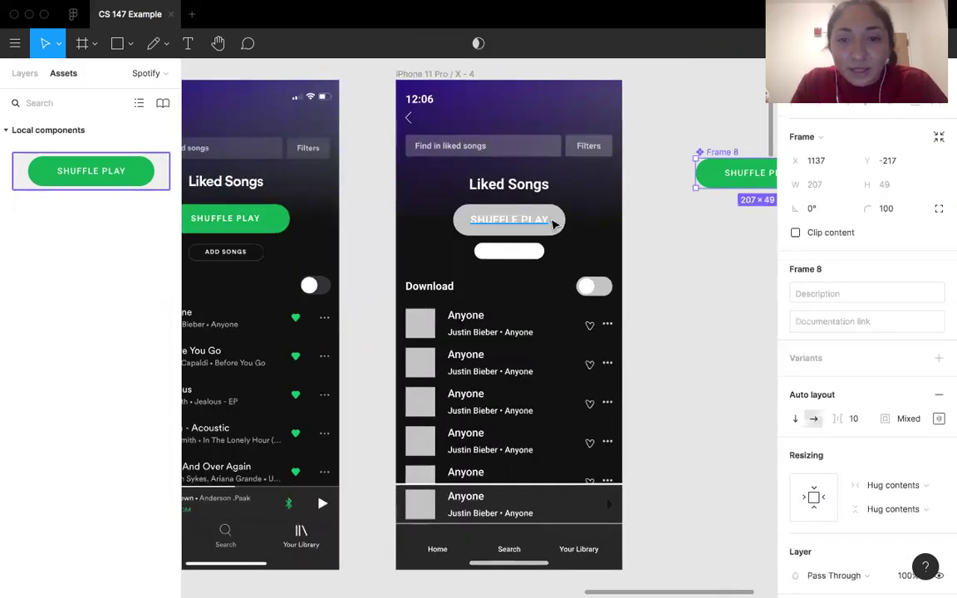
Place a SHUFFLE PLAY component instance over the gray button in the iPhone frame and center it horizontally.
key("Escape")
left_click_drag(139, 172, 498, 226)
scroll(501, 226, "up", 3)
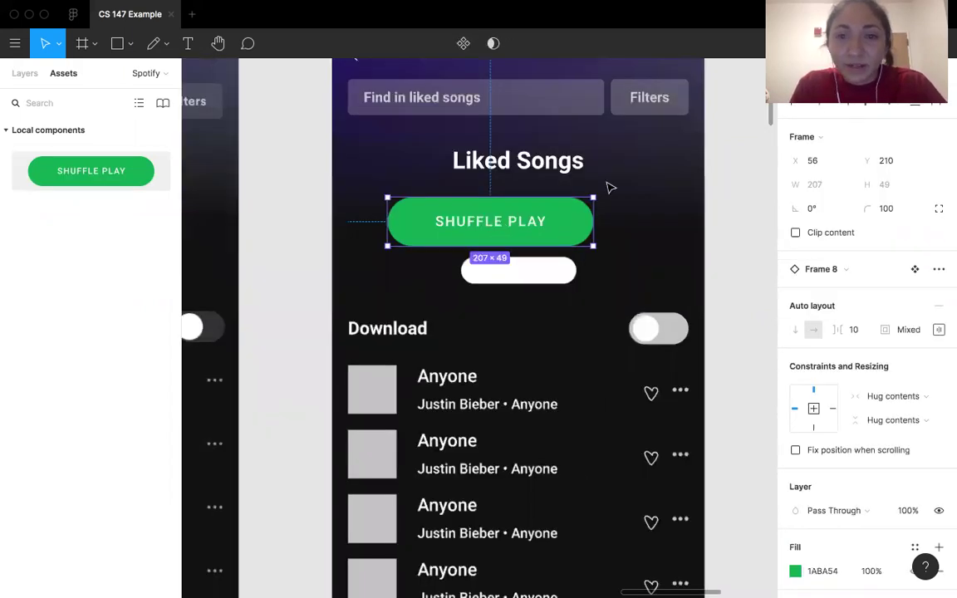
key("alt+h")
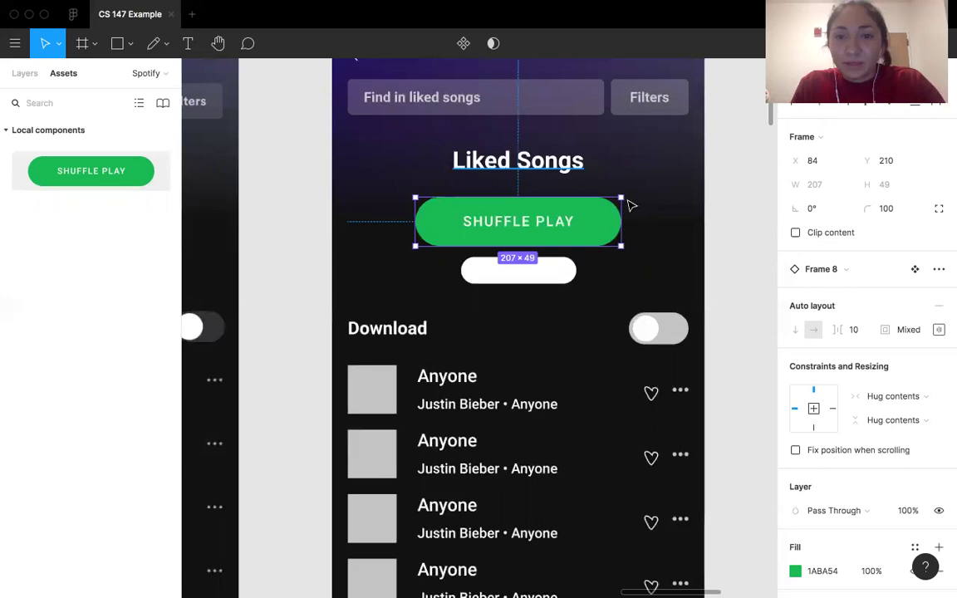
left_click(567, 176, "shift")
scroll(688, 207, "down", 5)
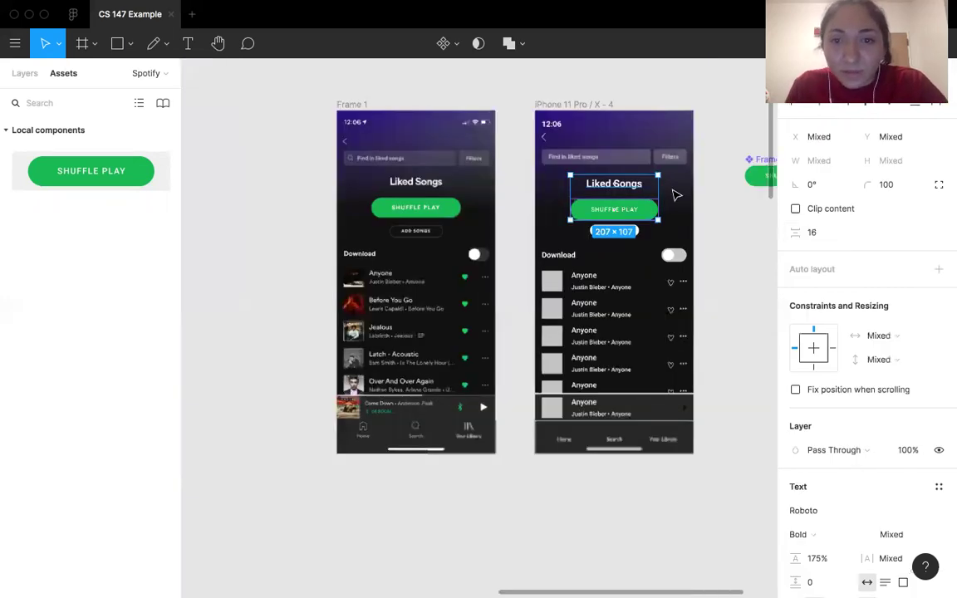
key("Escape")
Set the vertical spacing between the Find in liked songs bar and the Liked Songs heading to 16.
scroll(533, 215, "up", 3)
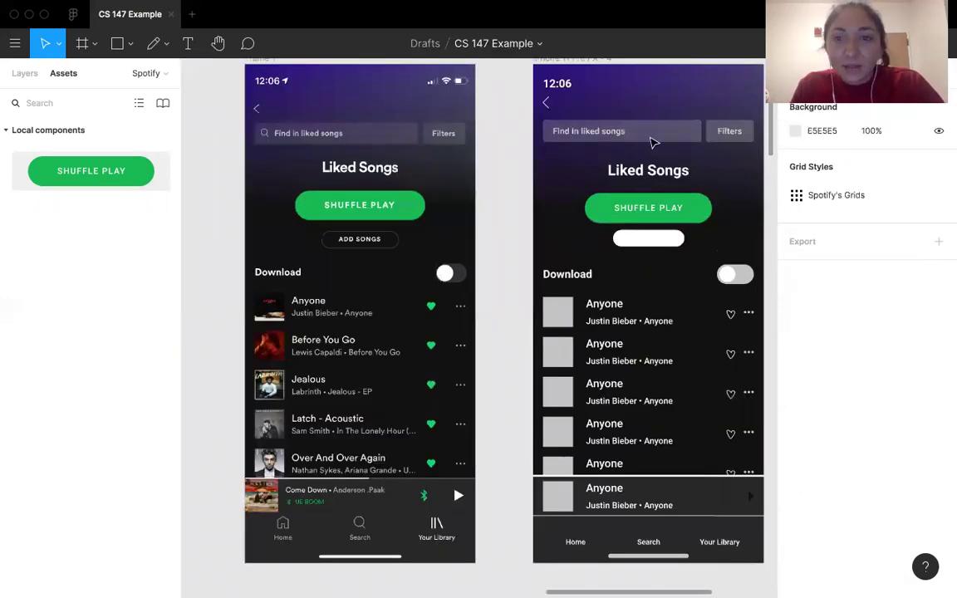
left_click(650, 164)
left_click(818, 208)
type("25")
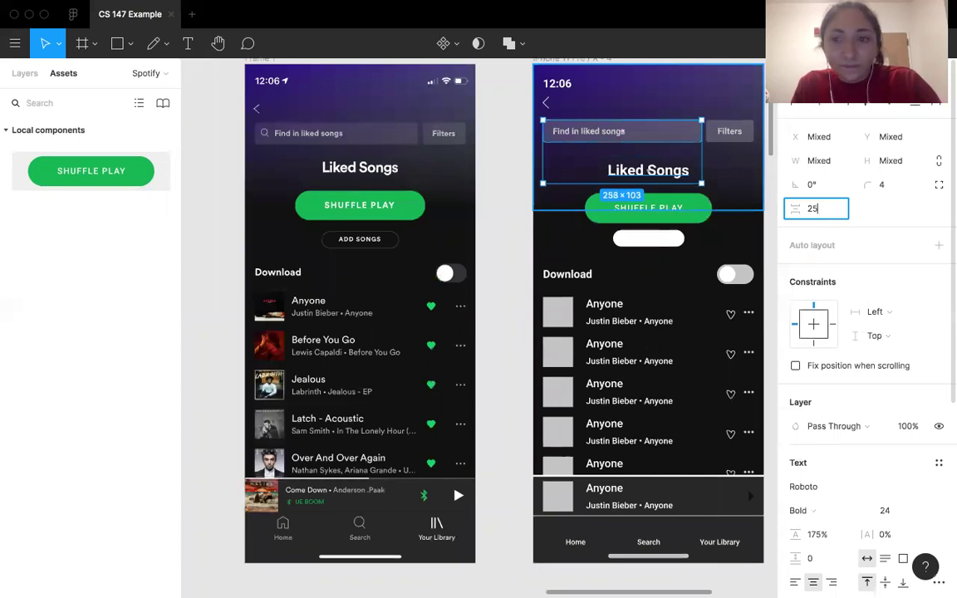
key("Down")
key("Return")
left_click(818, 208)
type("16")
key("Return")
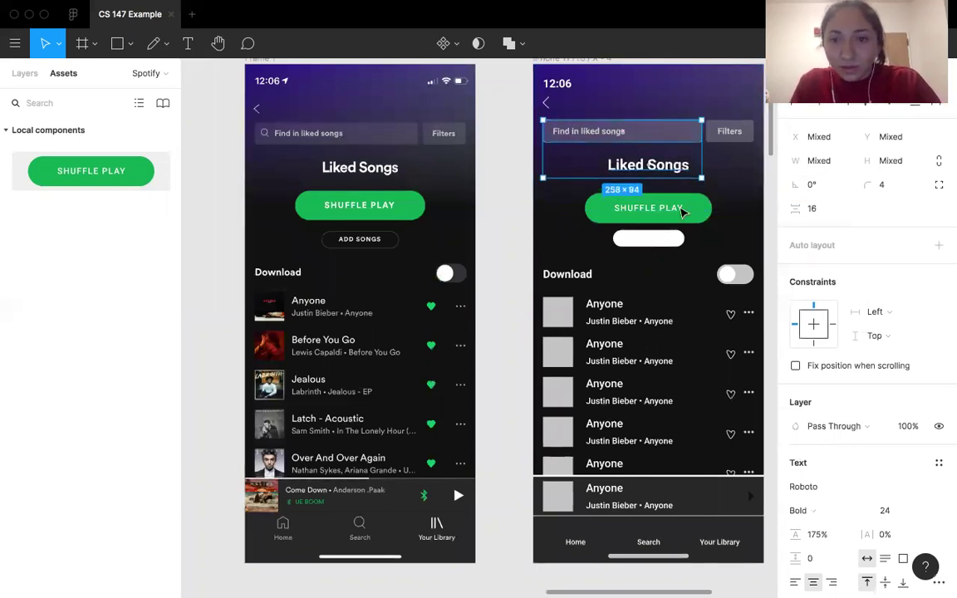
Set the vertical spacing between the Liked Songs heading and the SHUFFLE PLAY button to 16.
left_click(647, 165)
left_click(648, 209, "shift")
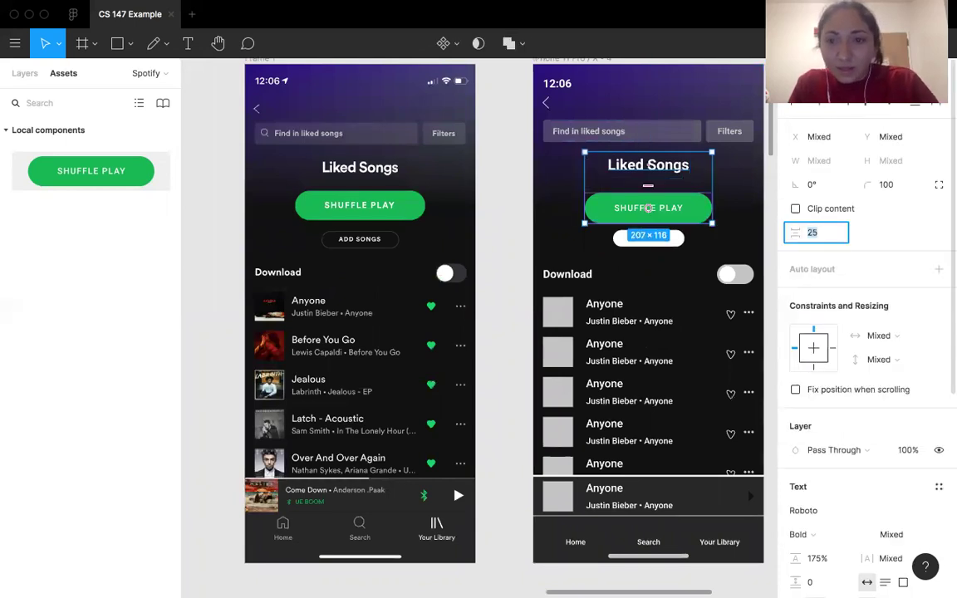
type("16")
key("Return")
Add the text ADD SONGS below the ADD SONGS button in the screenshot frame.
scroll(609, 240, "right", 3)
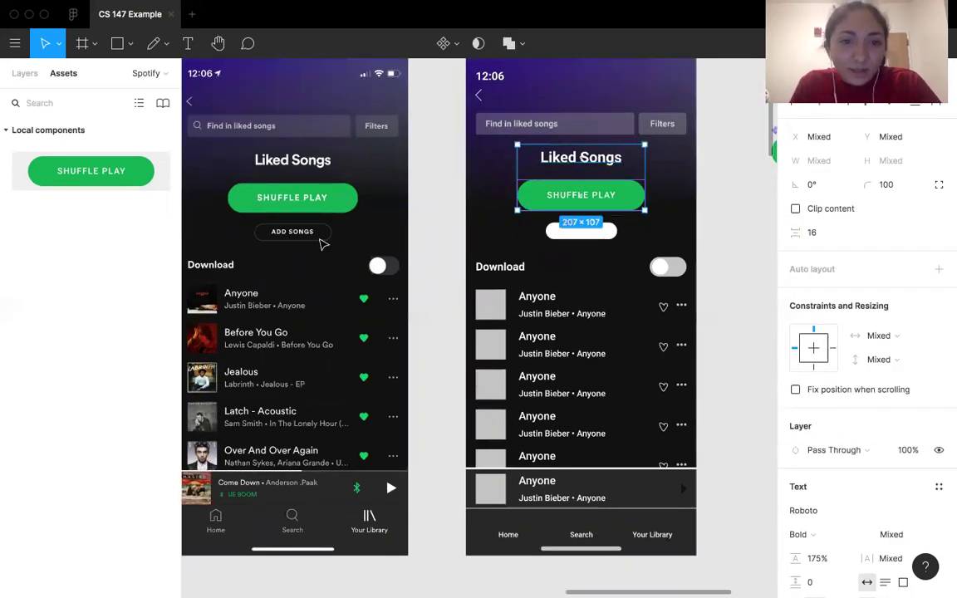
scroll(323, 243, "left", 3)
scroll(324, 243, "up", 5)
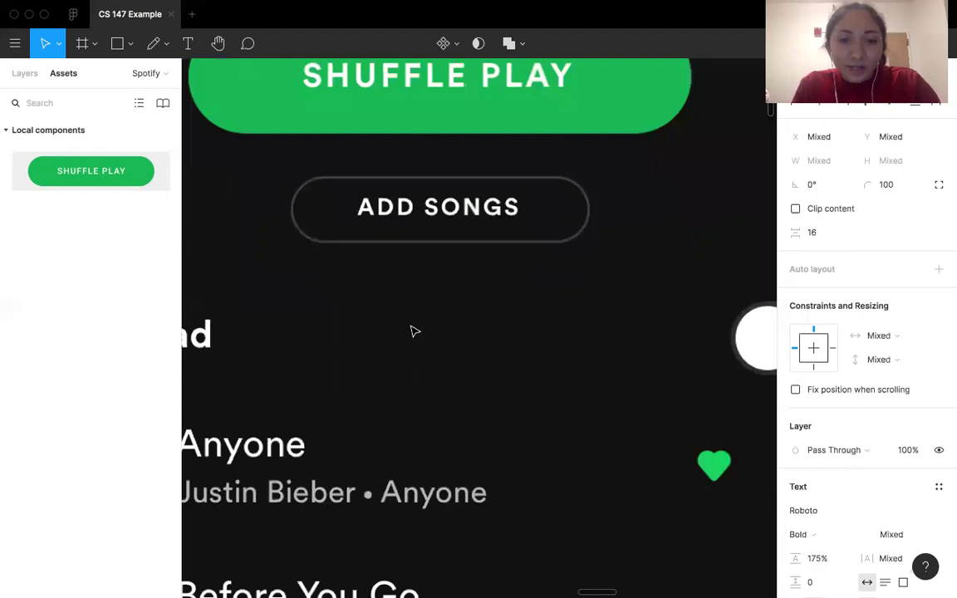
scroll(412, 331, "left", 1)
key("t")
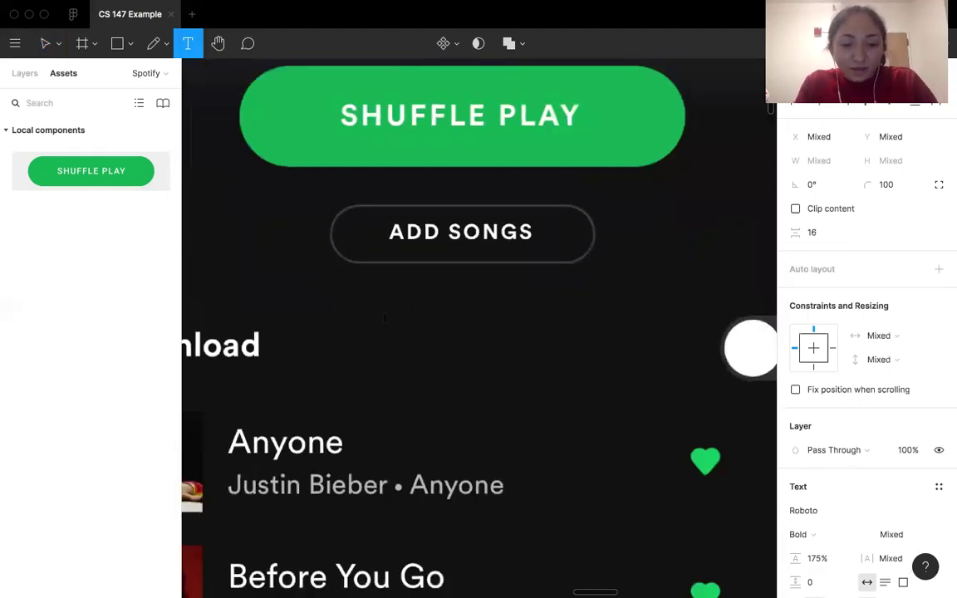
left_click(385, 317)
type("ADD")
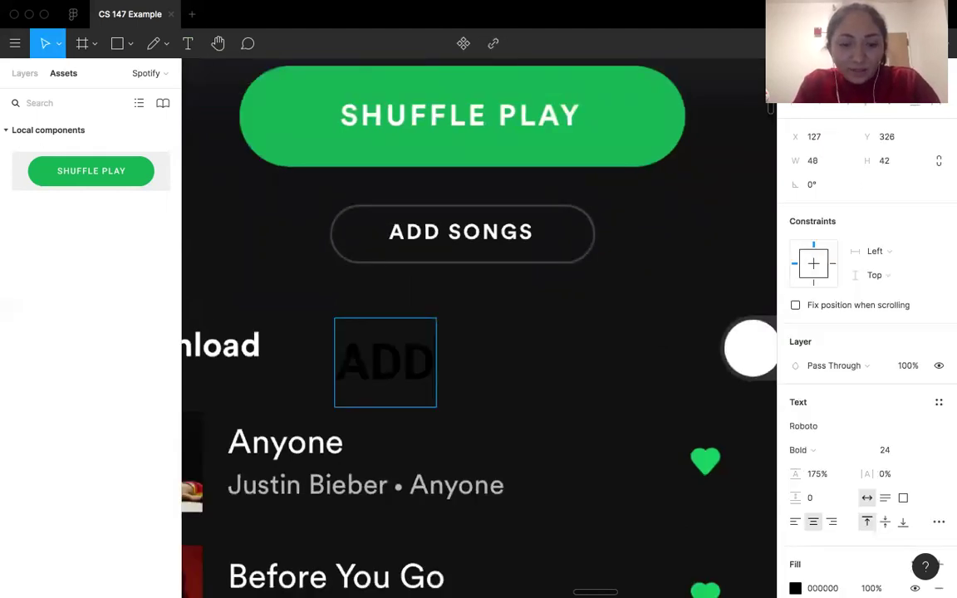
type(" SONGS")
Set the font size of the new ADD SONGS text to 10.
key("super+a")
left_click(891, 451)
type("10")
key("Return")
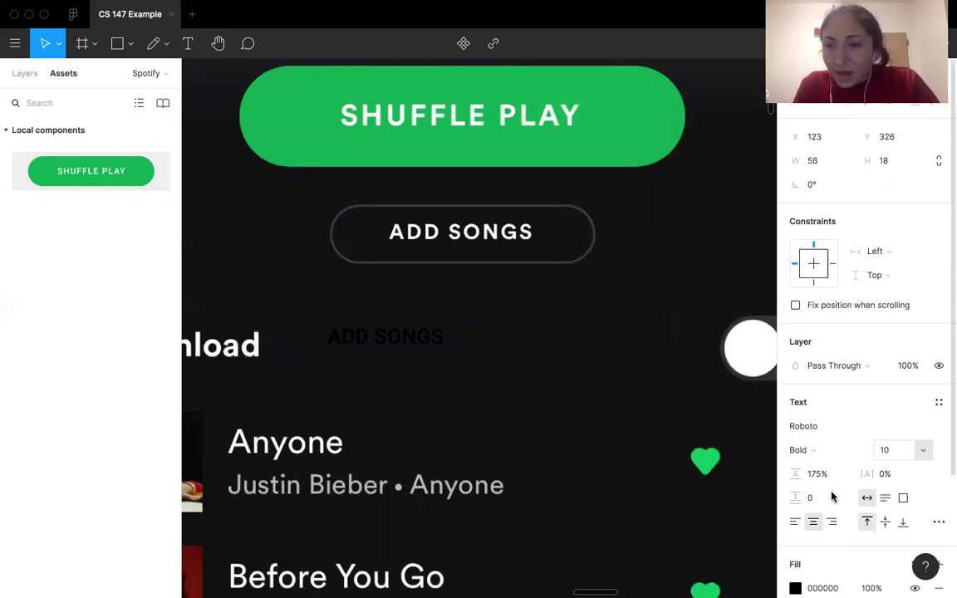
Set the new ADD SONGS text's letter spacing to 10% and its fill color to FFFFFF.
left_click(903, 480)
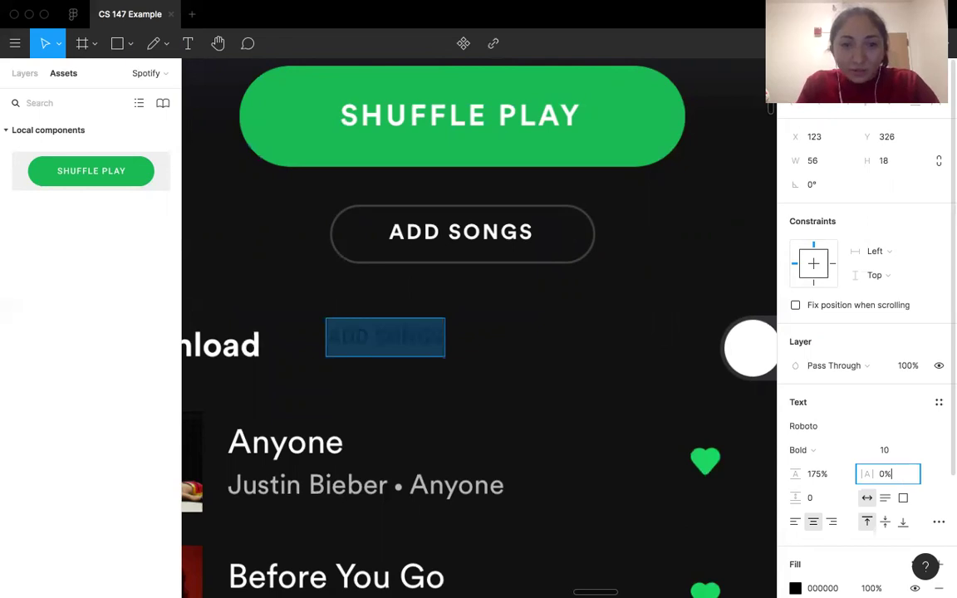
type("10")
key("Return")
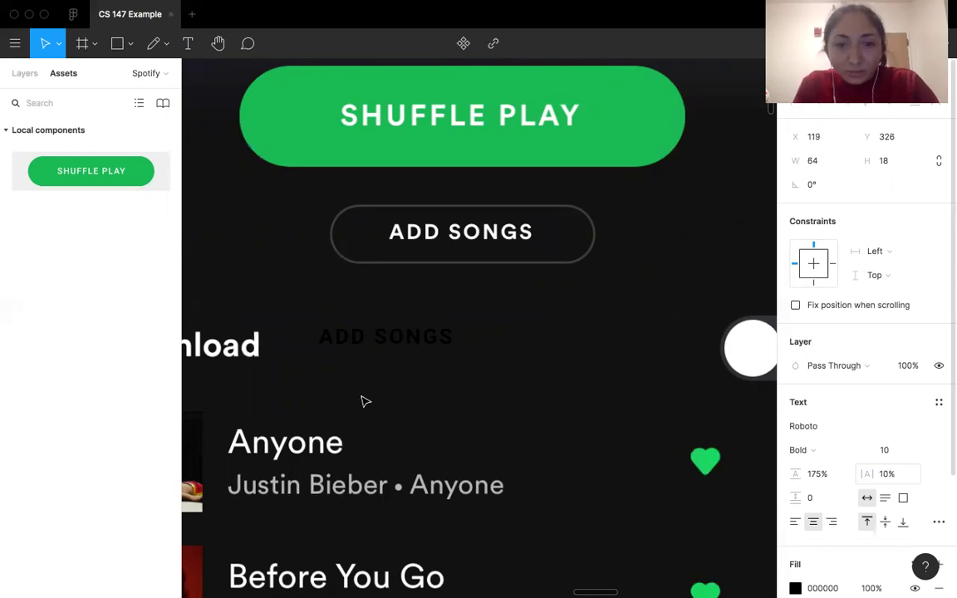
left_click(841, 585)
type("ffffff")
key("Return")
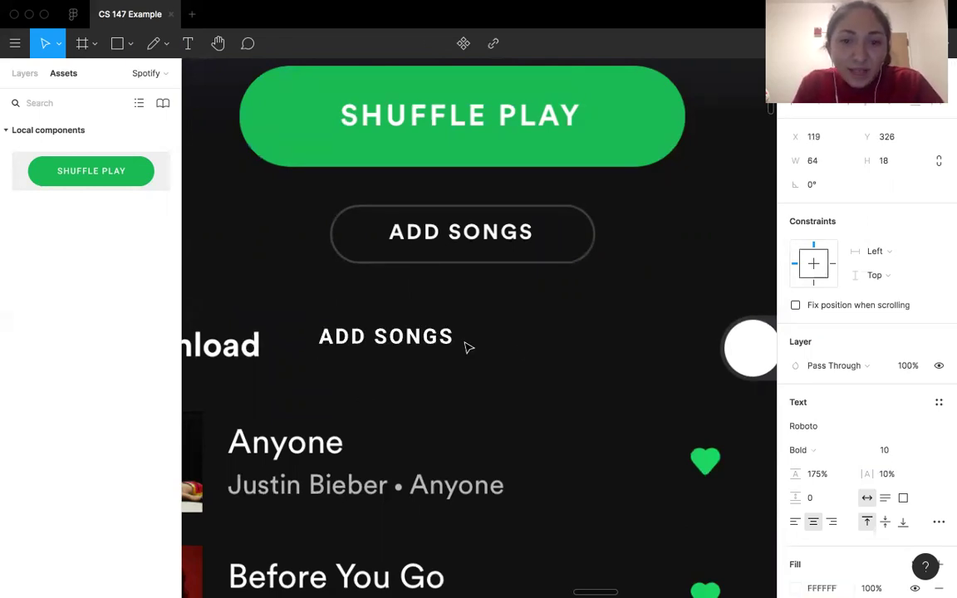
Center the new ADD SONGS text below the screenshot's ADD SONGS button and group it in an auto layout frame.
left_click_drag(441, 336, 477, 313)
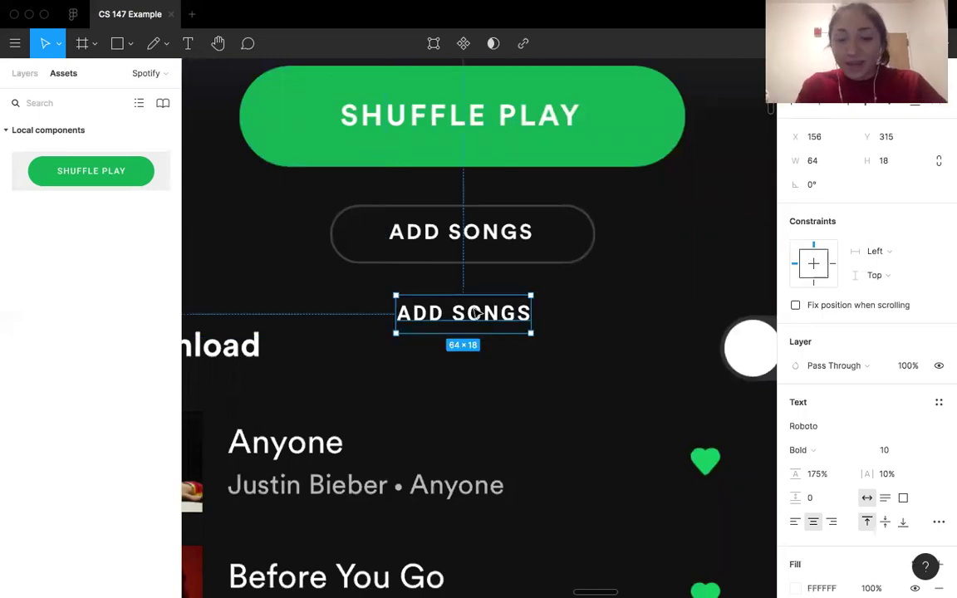
key("super+g")
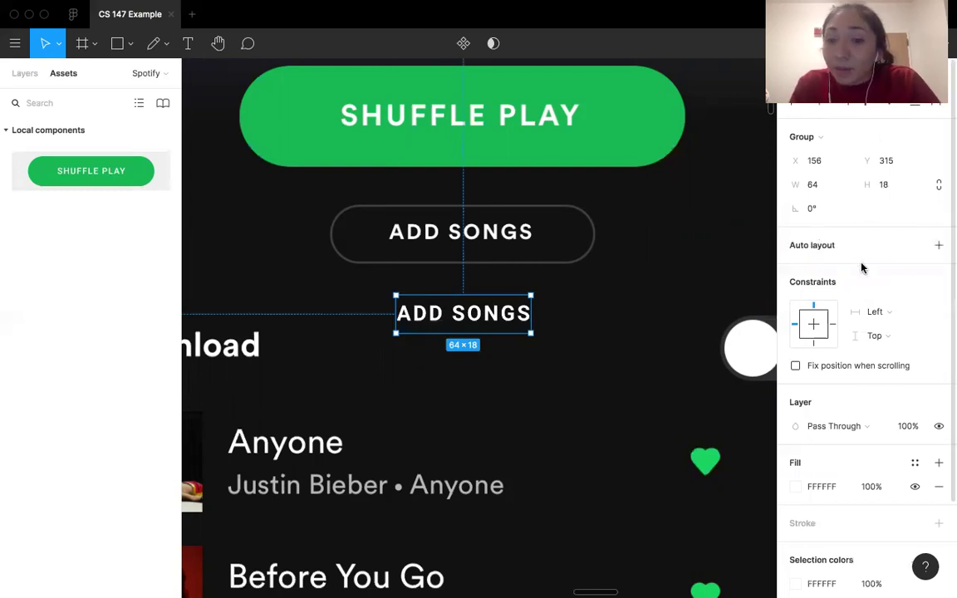
left_click(939, 247)
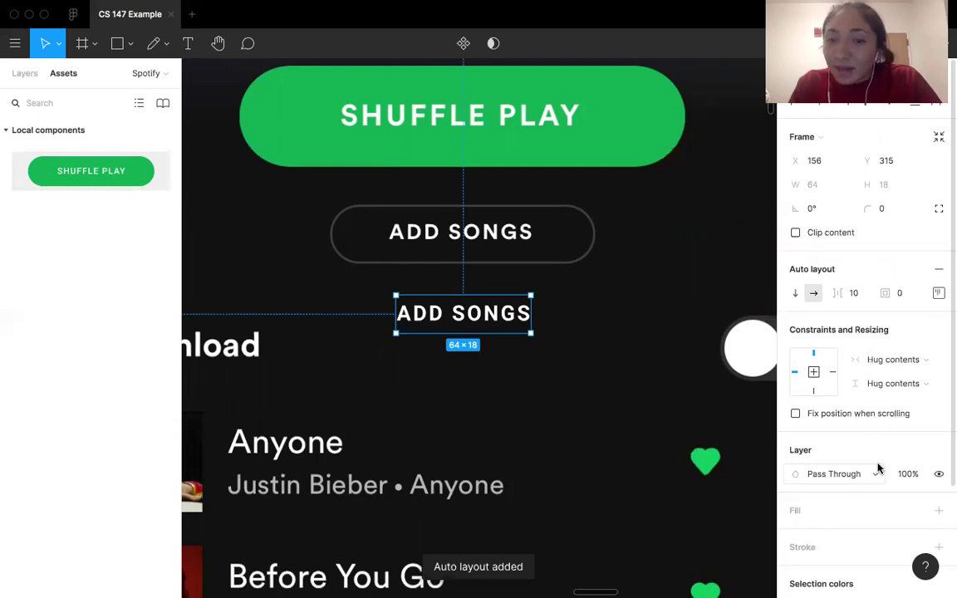
Add a 1 px inside stroke in 555555 to the ADD SONGS auto layout frame.
scroll(878, 470, "down", 1)
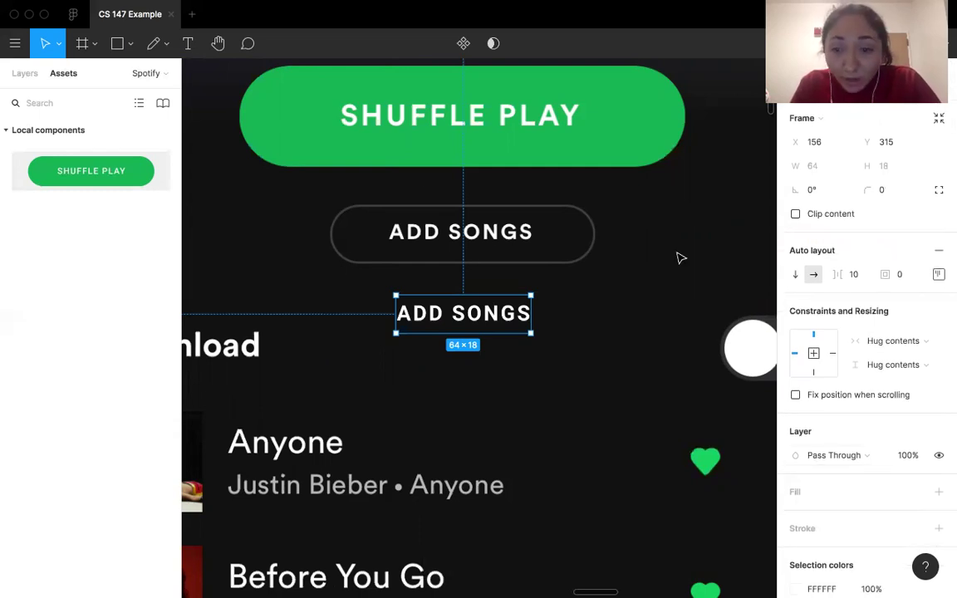
scroll(889, 374, "down", 3)
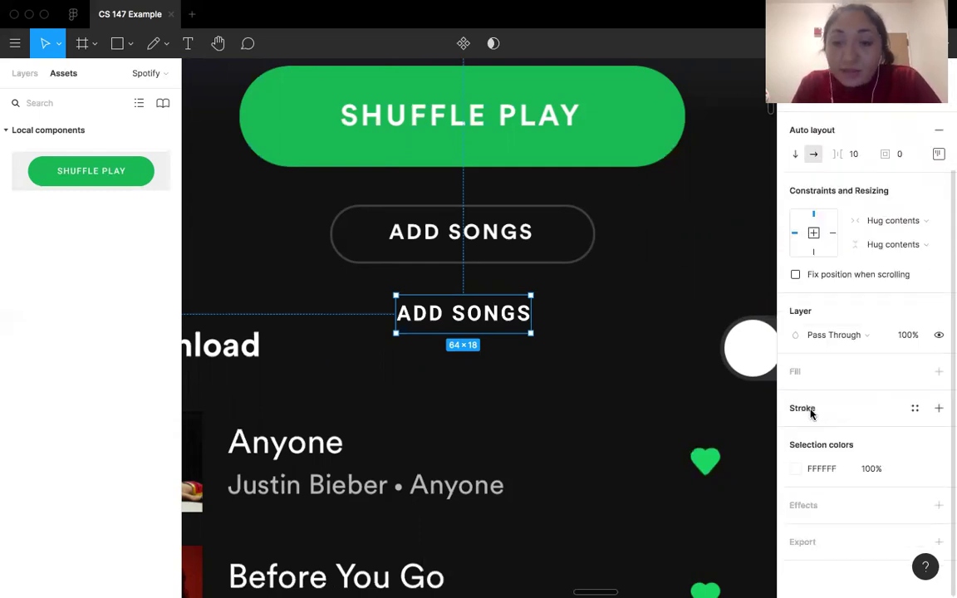
left_click(939, 409)
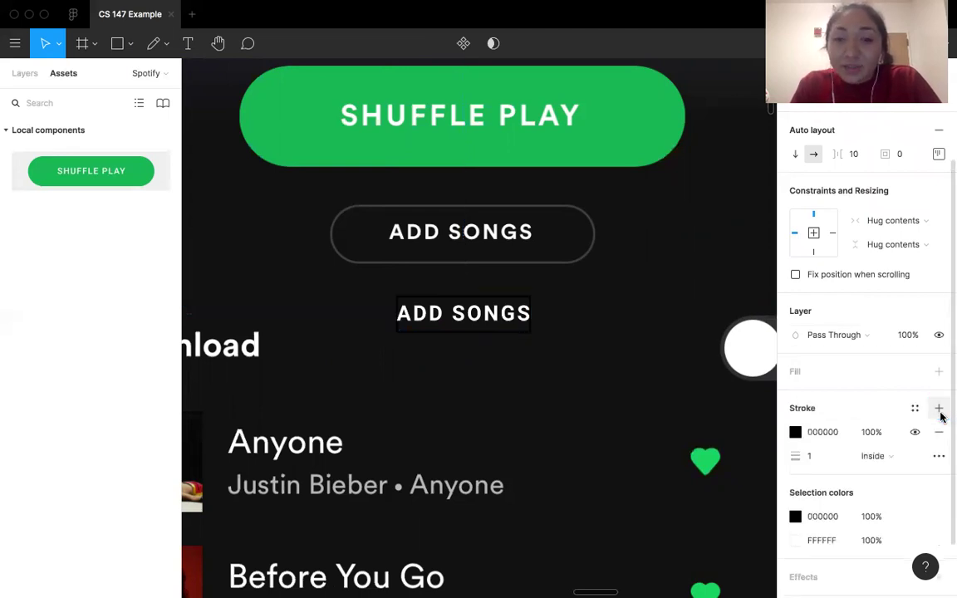
left_click(842, 432)
type("C")
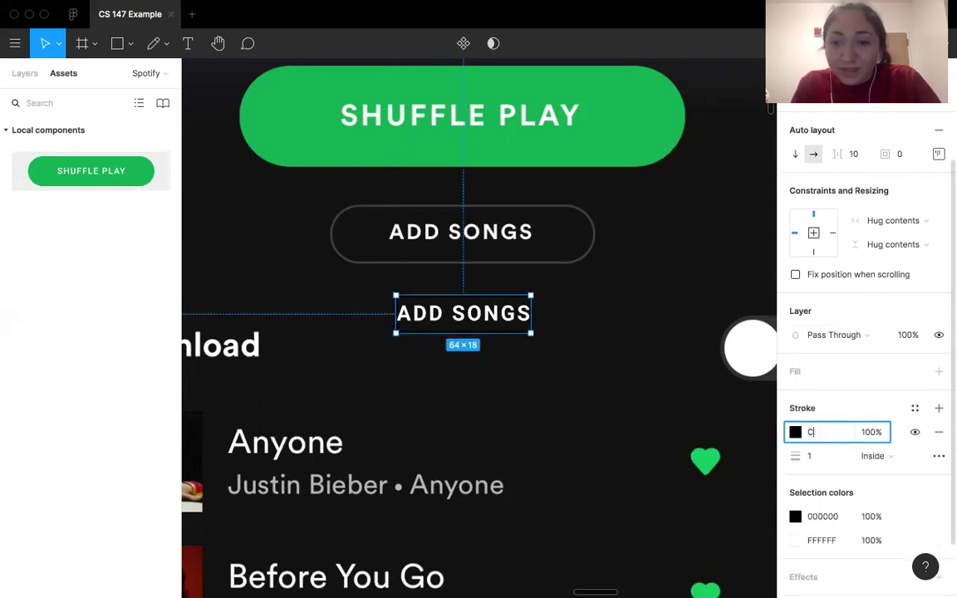
key("Return")
left_click(841, 433)
type("5")
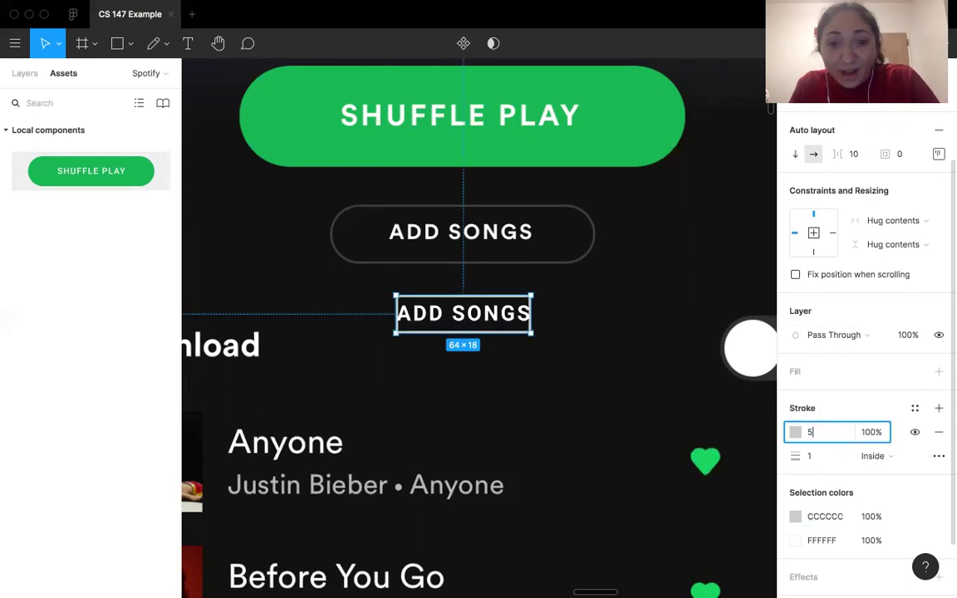
key("Return")
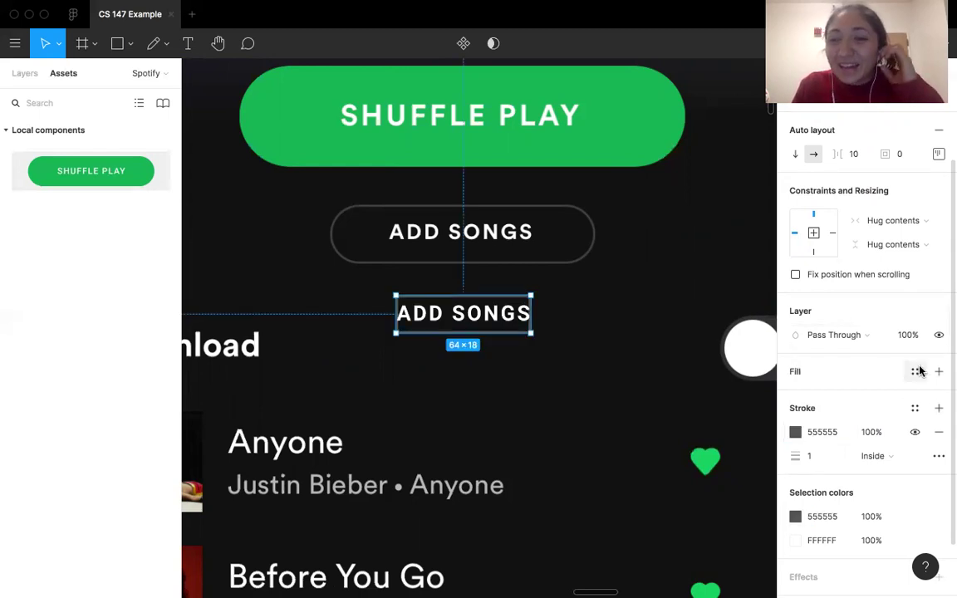
Set the ADD SONGS frame's top and bottom auto layout padding to 4.
scroll(920, 370, "up", 3)
scroll(664, 332, "up", 2)
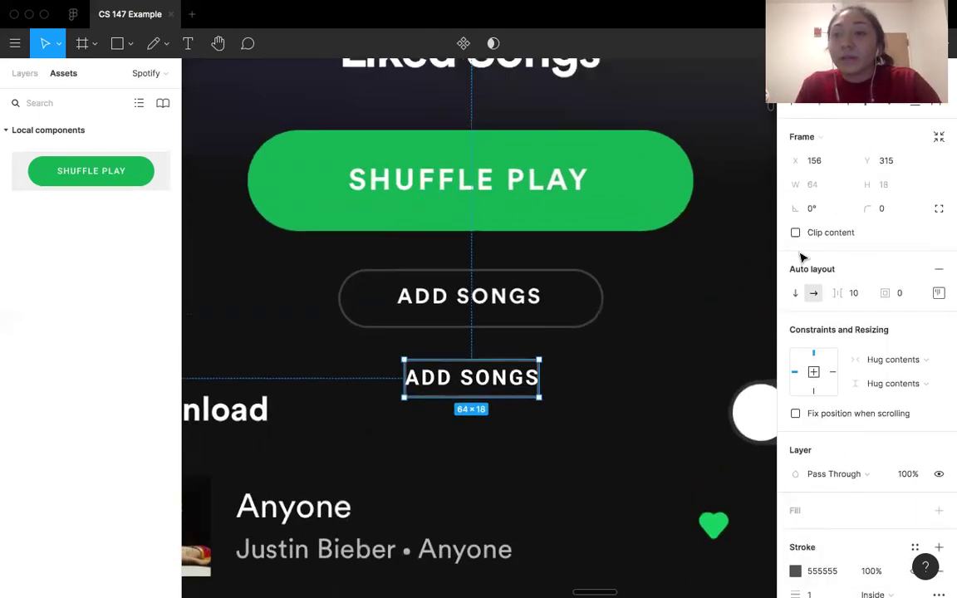
left_click(938, 293)
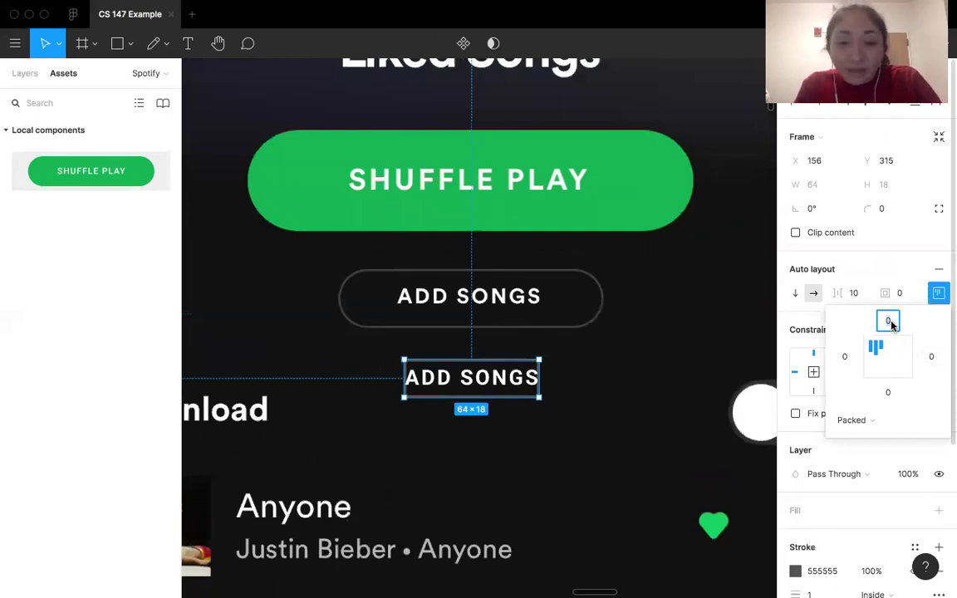
type("4")
key("Return")
left_click(887, 394)
type("4")
key("Return")
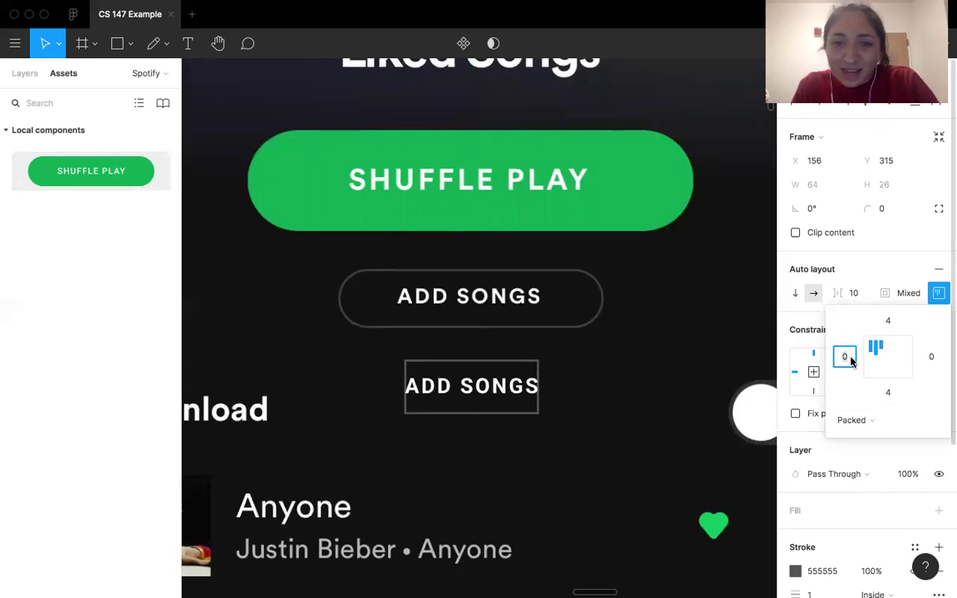
Set the ADD SONGS frame's left and right auto layout padding to 24.
left_click(851, 361)
type("16")
key("Return")
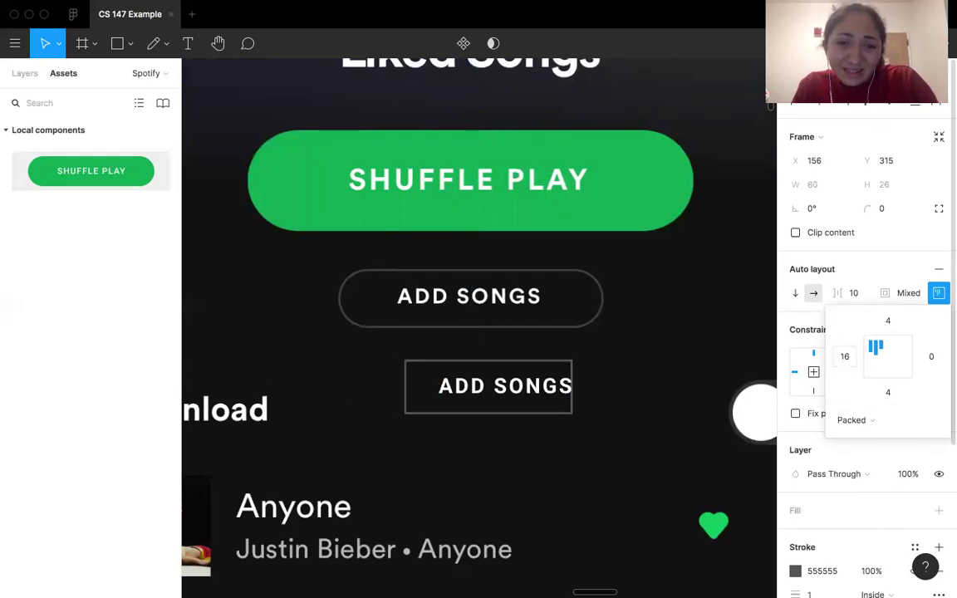
left_click(842, 357)
type("24")
key("Return")
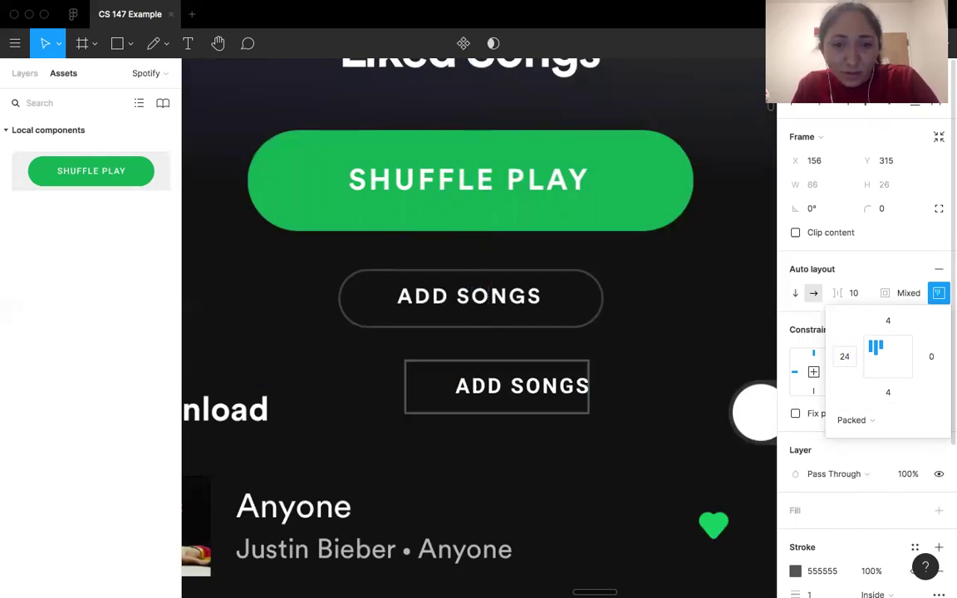
left_click(930, 357)
type("24")
key("Return")
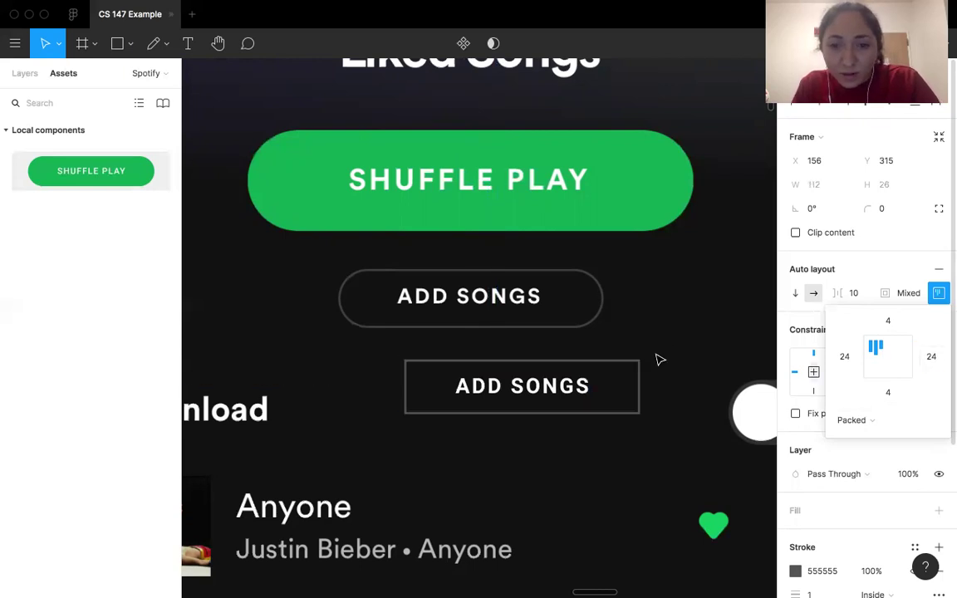
Round the ADD SONGS frame's corners to 100 and shift it to X 132, centered below the screenshot's button.
left_click(879, 209)
type("100")
key("Return")
left_click(523, 391)
key("shift+Left")
key("shift+Left")
key("Left")
key("Left")
key("Left")
key("Left")
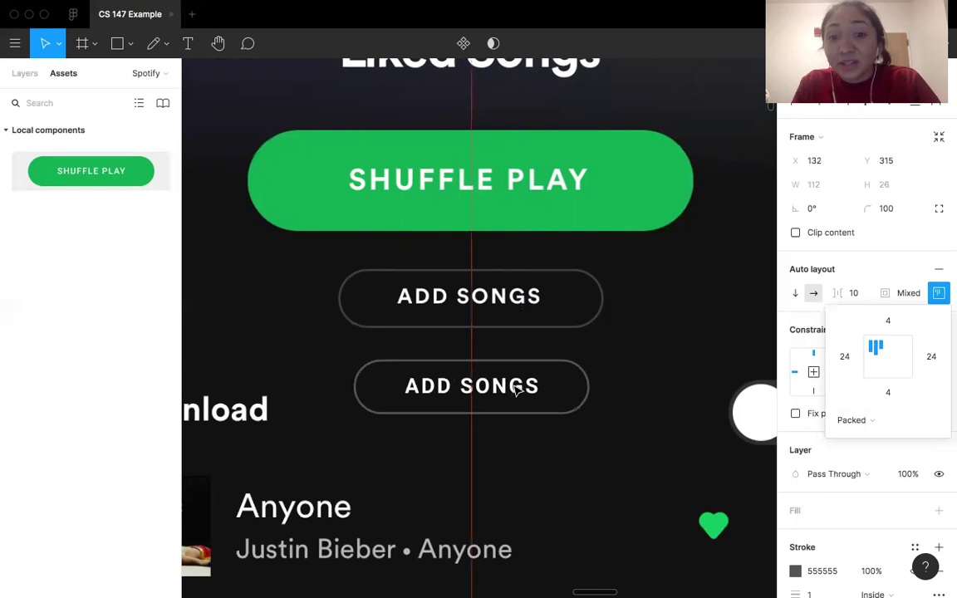
Set the ADD SONGS frame's left and right auto layout padding to 28.
left_click(851, 360)
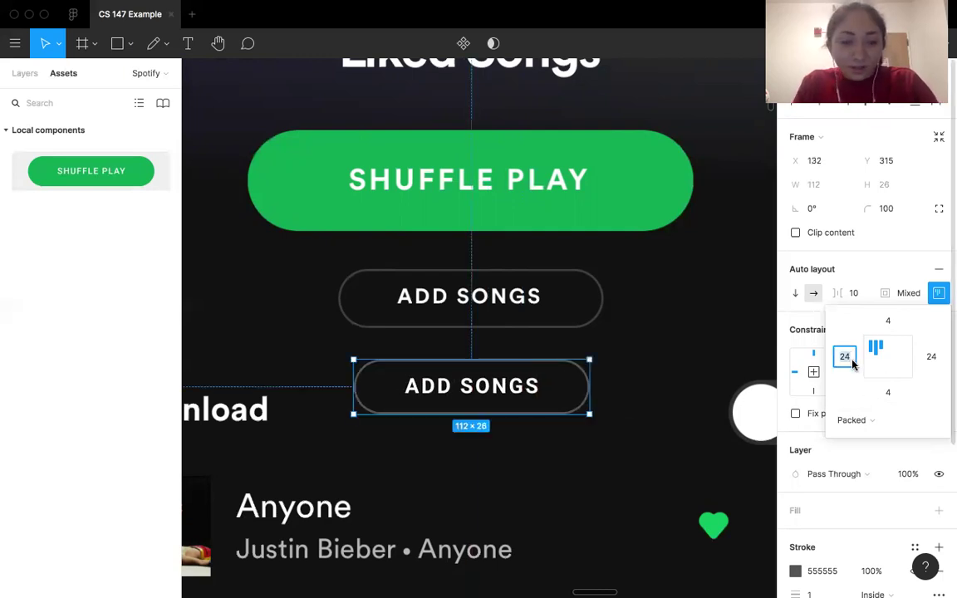
type("28")
key("Return")
left_click(931, 357)
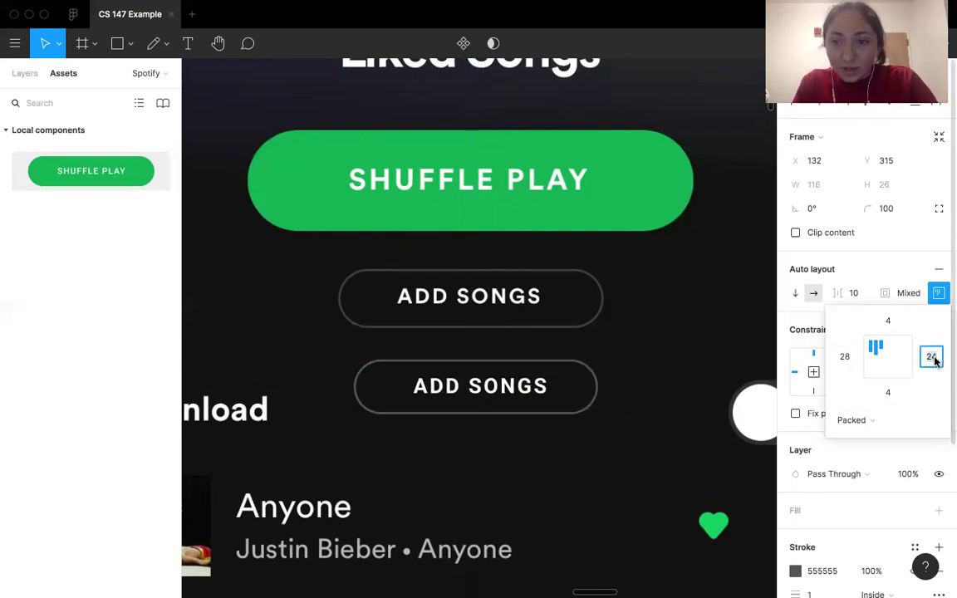
type("2")
key("Return")
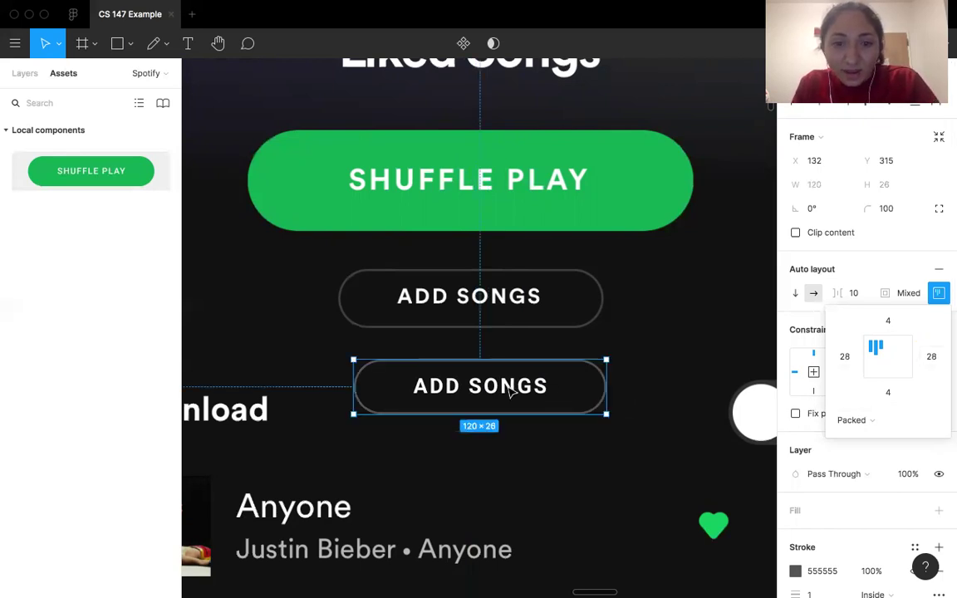
Recenter the ADD SONGS button at X 128 and turn it into a component.
left_click_drag(518, 390, 524, 390)
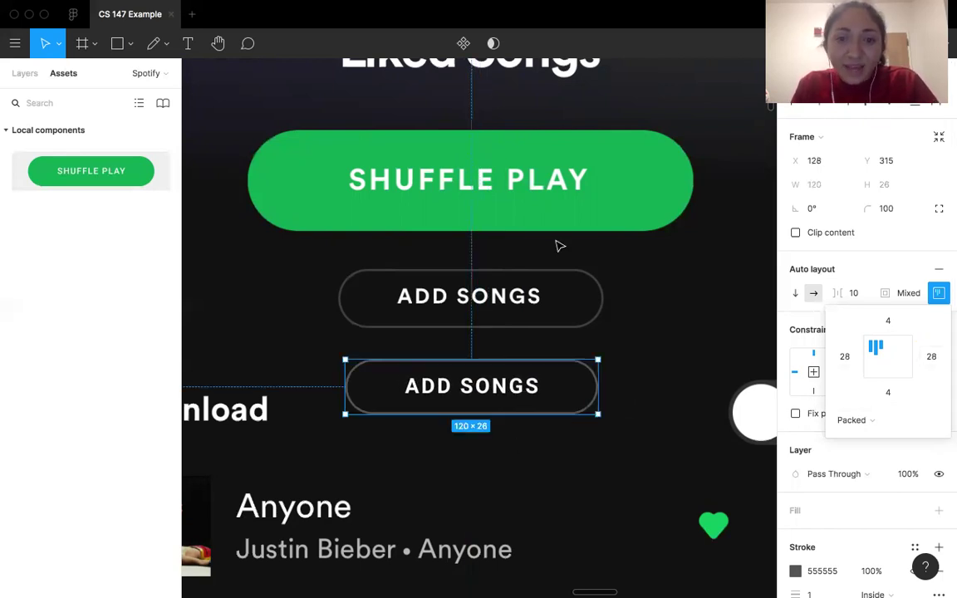
left_click(462, 44)
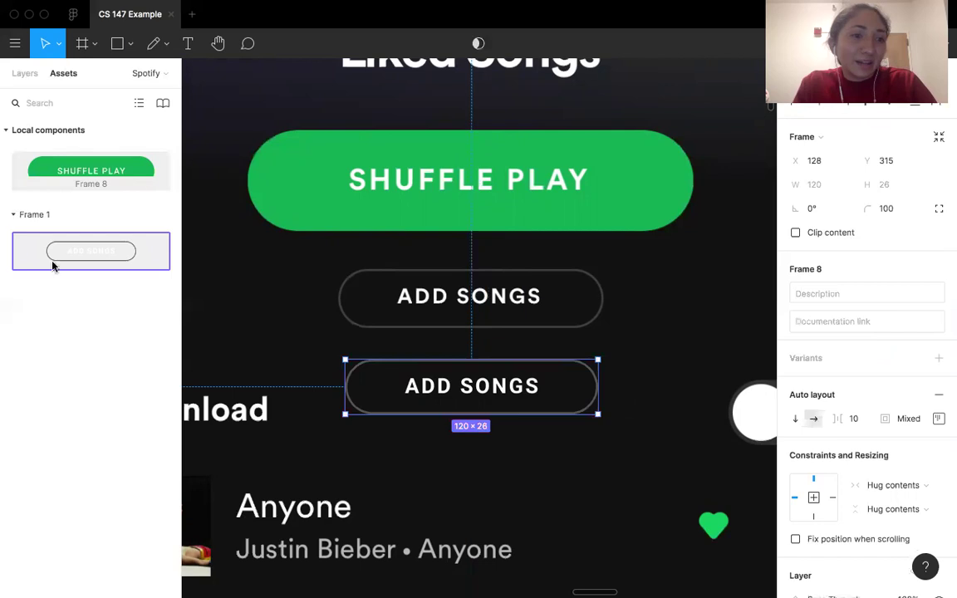
Delete the white placeholder pill below the SHUFFLE PLAY button in the wireframe.
scroll(456, 191, "down", 5)
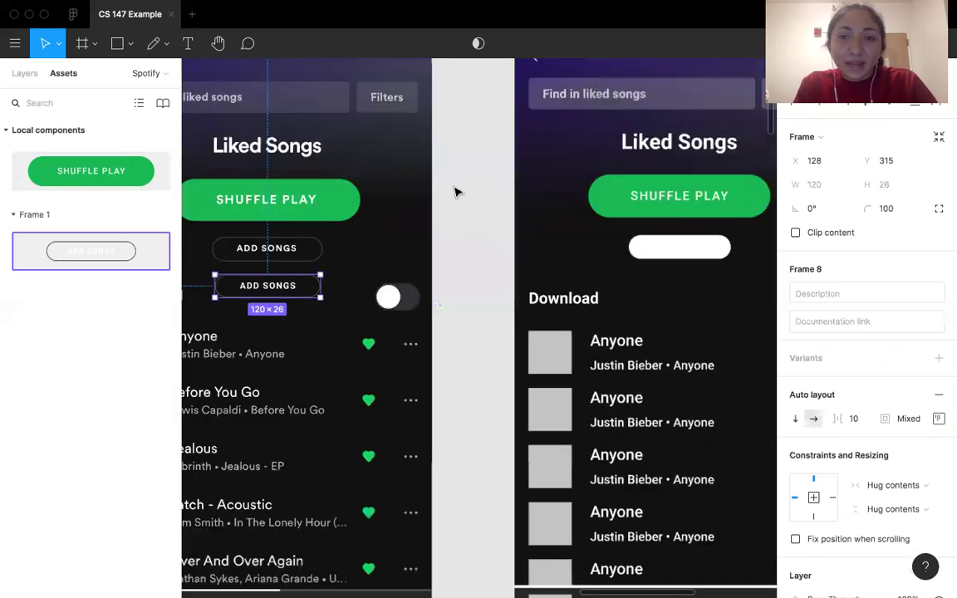
scroll(580, 241, "up", 6)
left_click(641, 303)
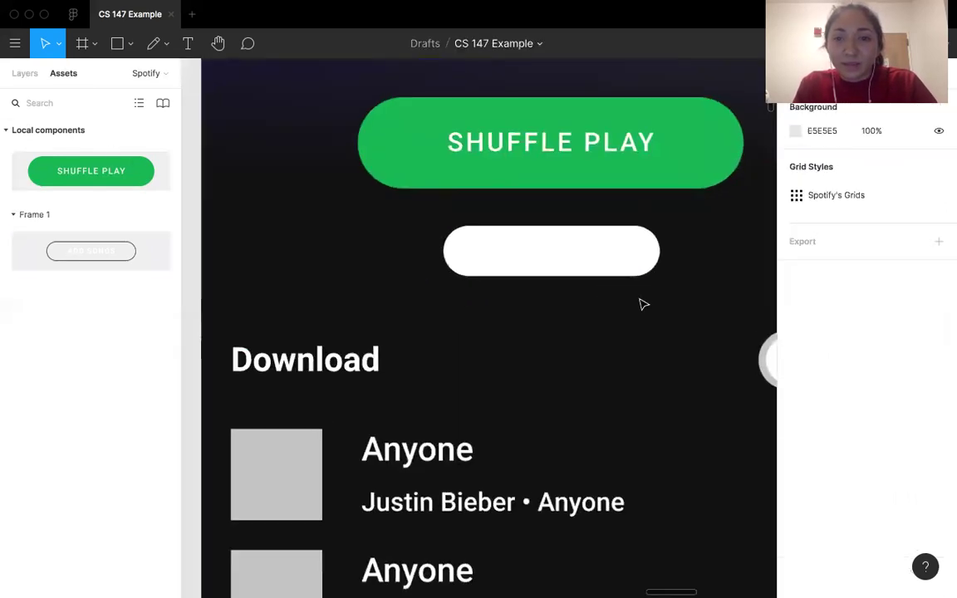
left_click_drag(436, 218, 681, 295)
key("Delete")
Place an ADD SONGS component instance centered below the wireframe's SHUFFLE PLAY button, with a vertical spacing of 16.
scroll(679, 295, "down", 3)
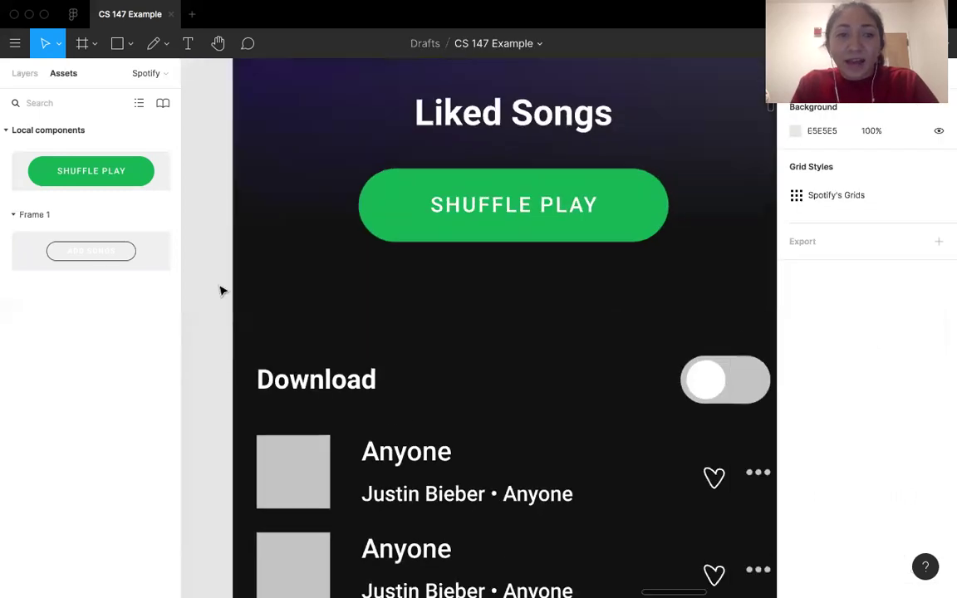
scroll(382, 273, "right", 2)
left_click_drag(470, 286, 510, 288)
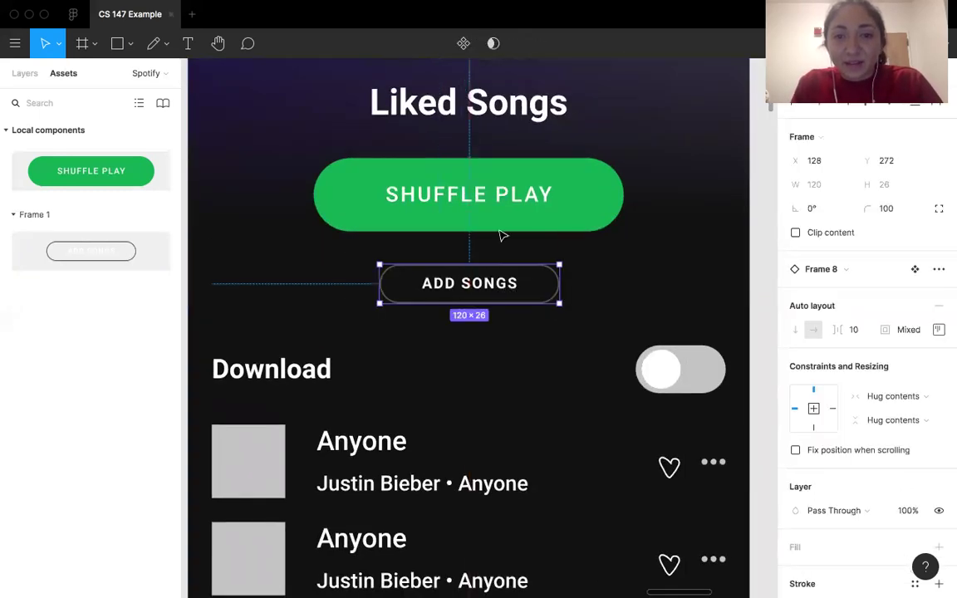
left_click(502, 223, "shift")
left_click(824, 262)
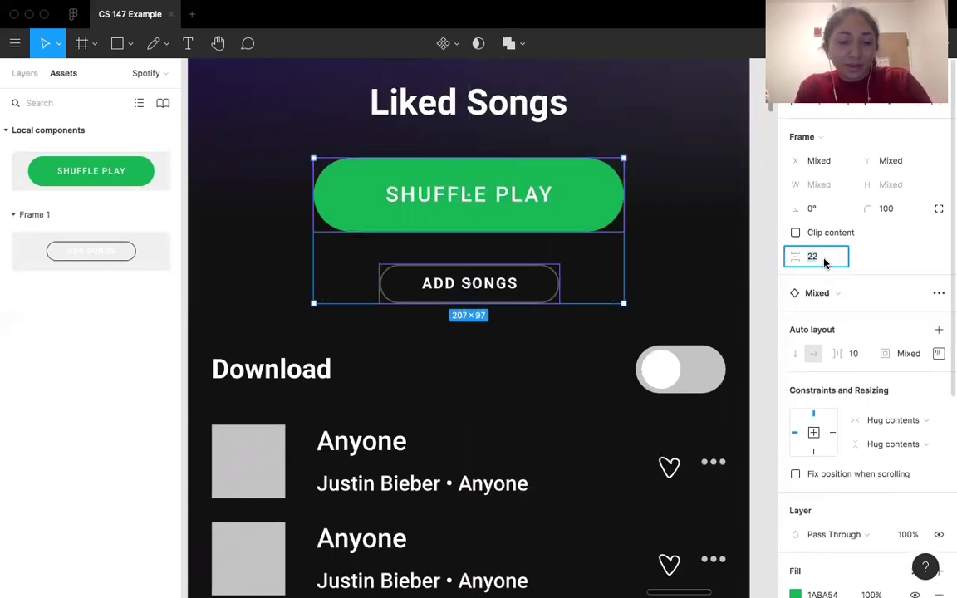
type("16")
key("Return")
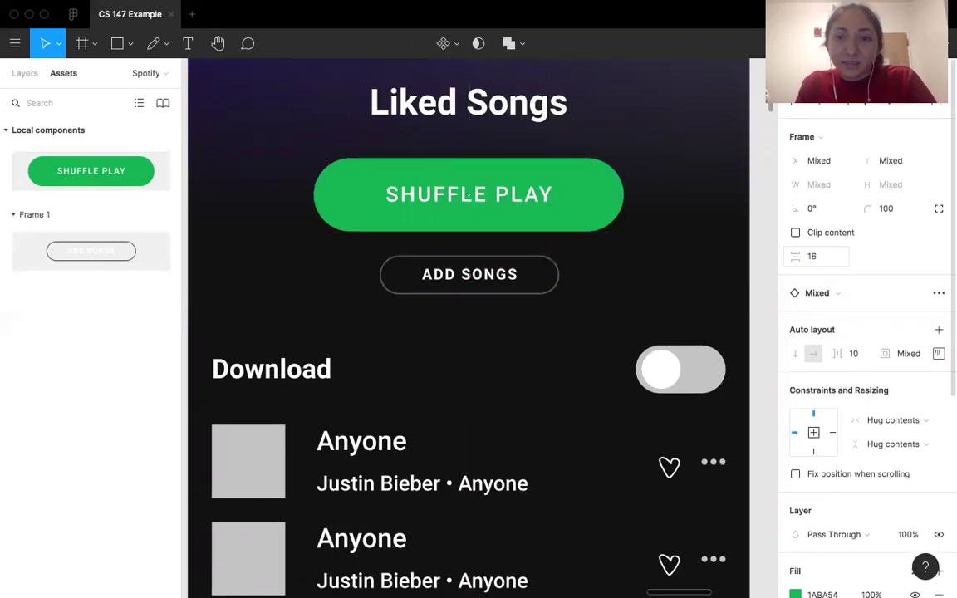
left_click(708, 238)
Recolor the wireframe's Download toggle track to 323136, sampled from the toggle in the reference screenshot.
key("shift+1")
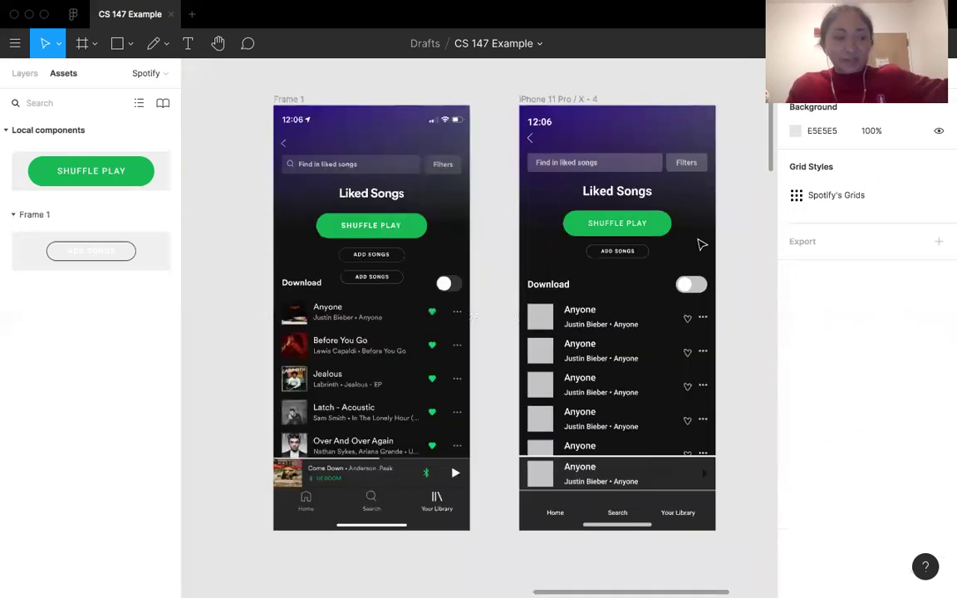
scroll(700, 245, "down", 2)
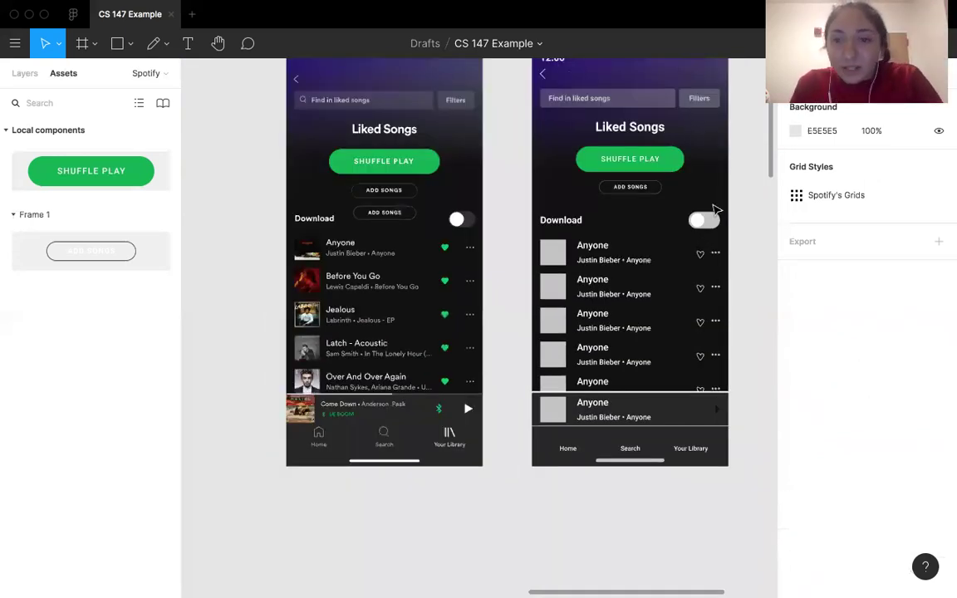
scroll(714, 210, "up", 5)
scroll(736, 231, "left", 1)
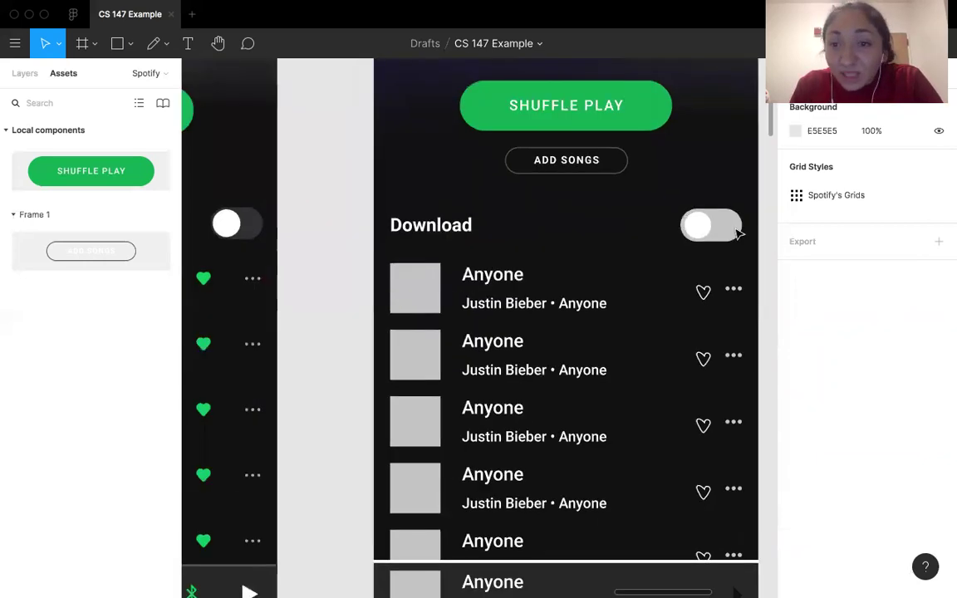
left_click(711, 226)
left_click(794, 425)
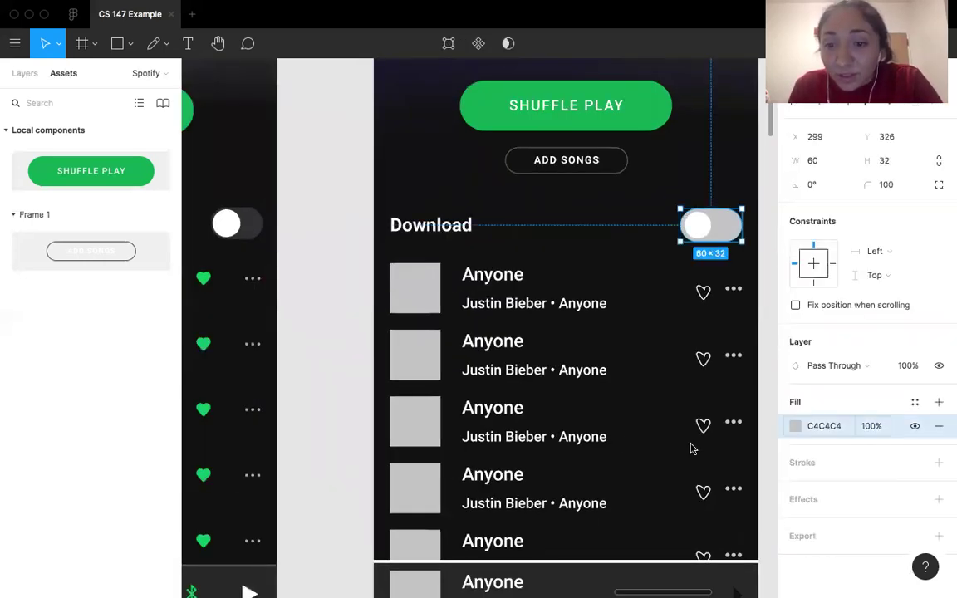
key("i")
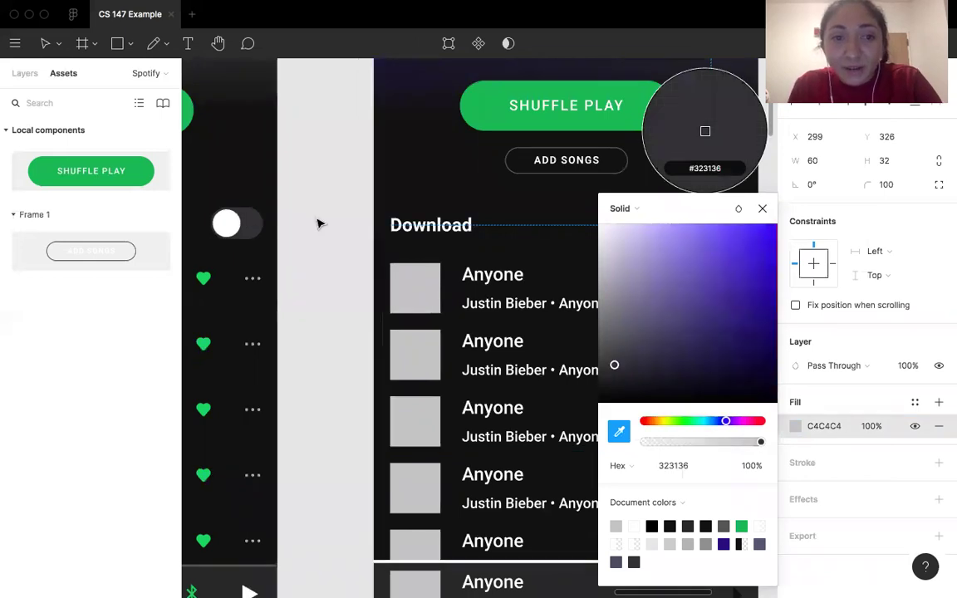
key("Escape")
key("Escape")
Compare the wireframe with the reference screenshot, from the Download row and song list down to the bottom navigation bar.
scroll(319, 224, "right", 1)
scroll(421, 281, "down", 1)
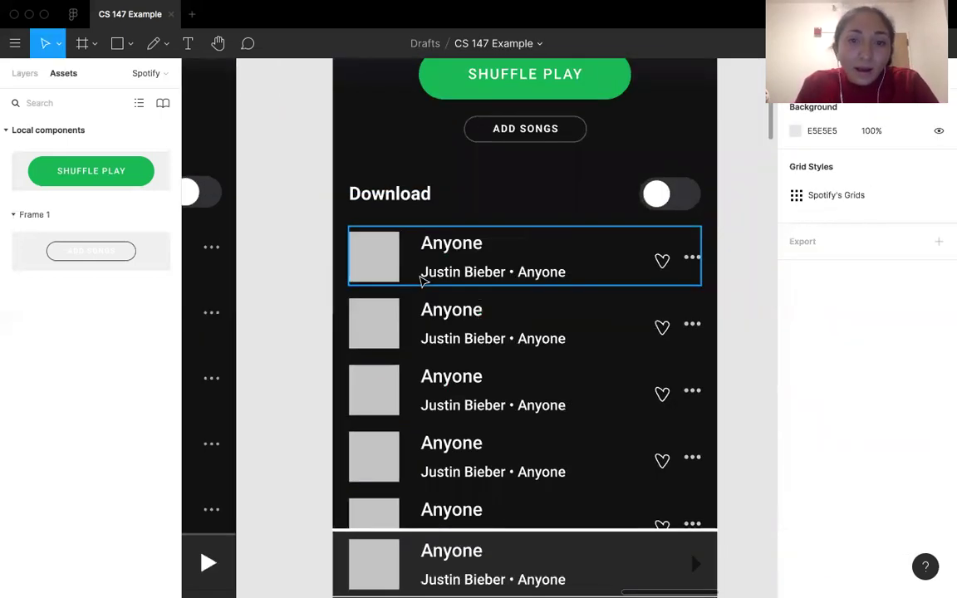
scroll(421, 281, "down", 3)
scroll(684, 207, "right", 2)
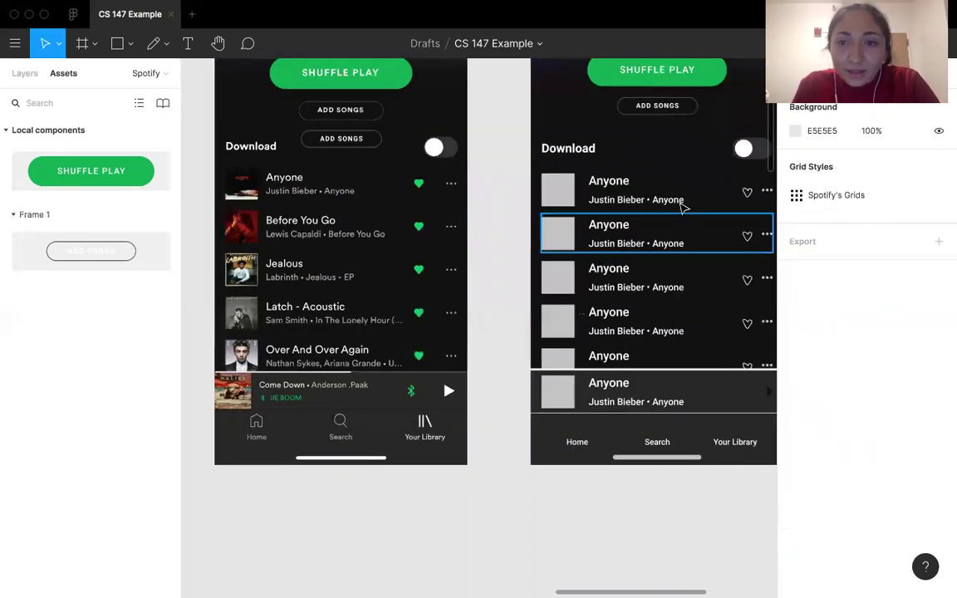
scroll(683, 206, "right", 2)
scroll(684, 207, "down", 1)
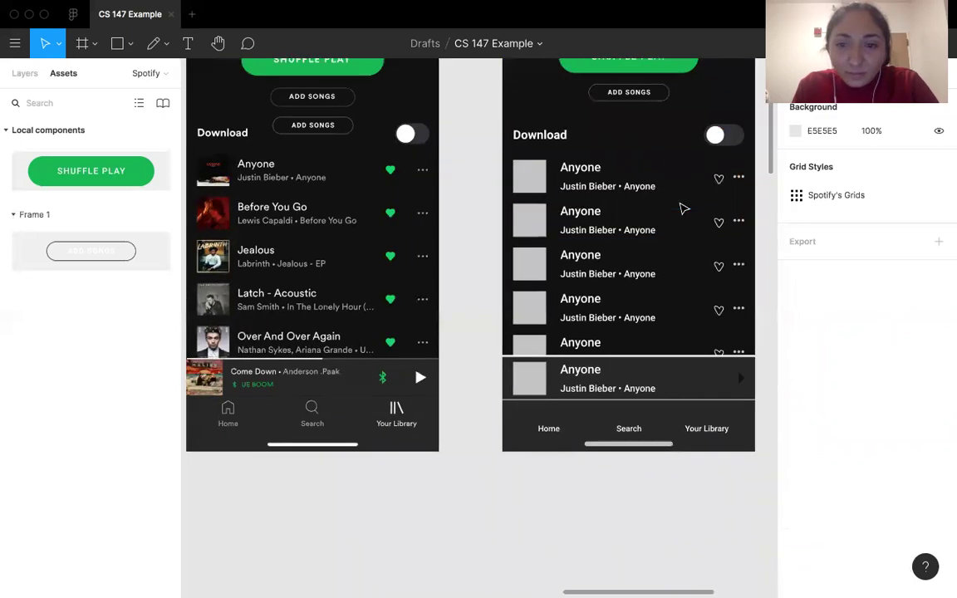
scroll(617, 429, "up", 3)
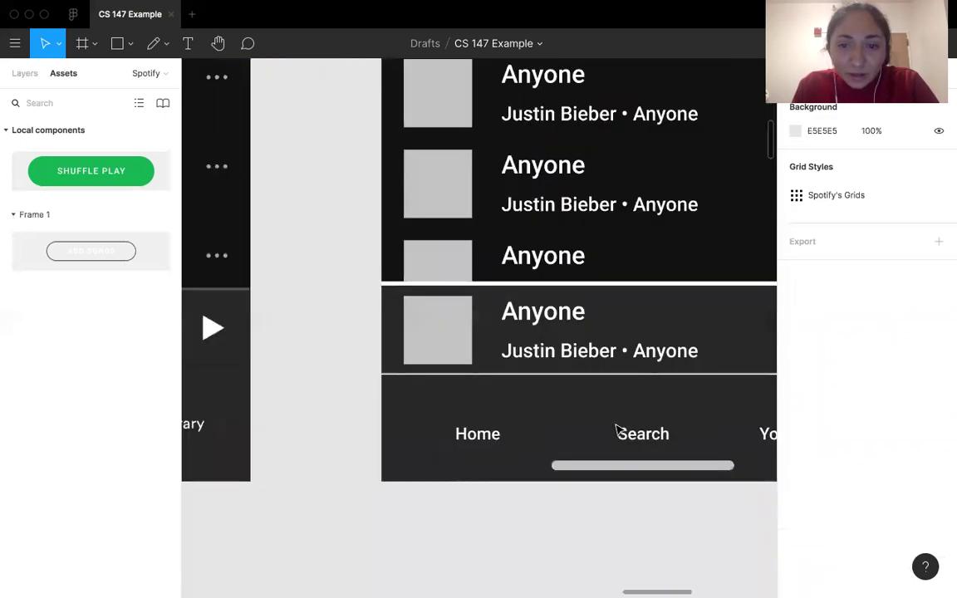
scroll(617, 429, "down", 3)
scroll(617, 430, "down", 3)
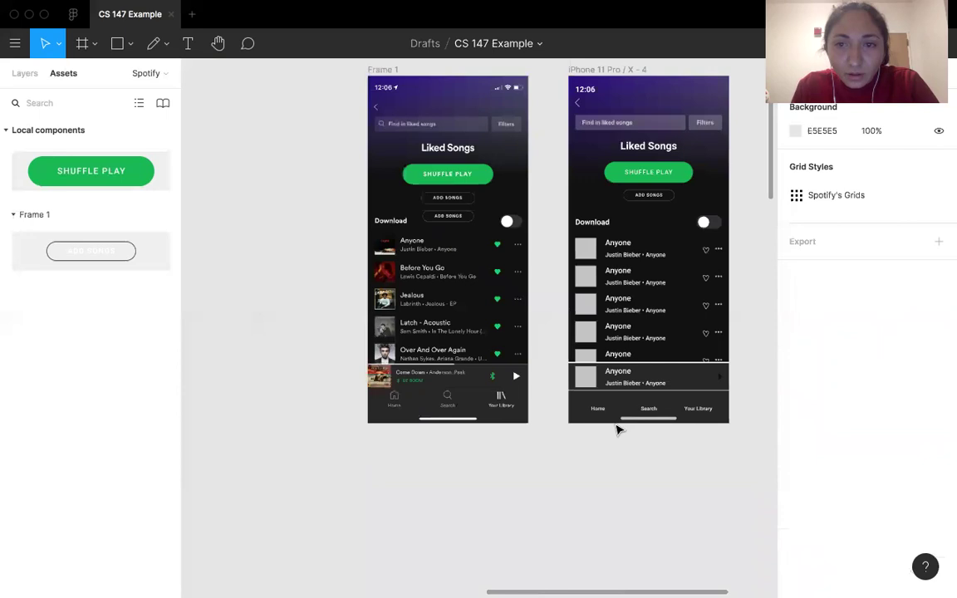
scroll(617, 429, "up", 2)
scroll(617, 429, "right", 3)
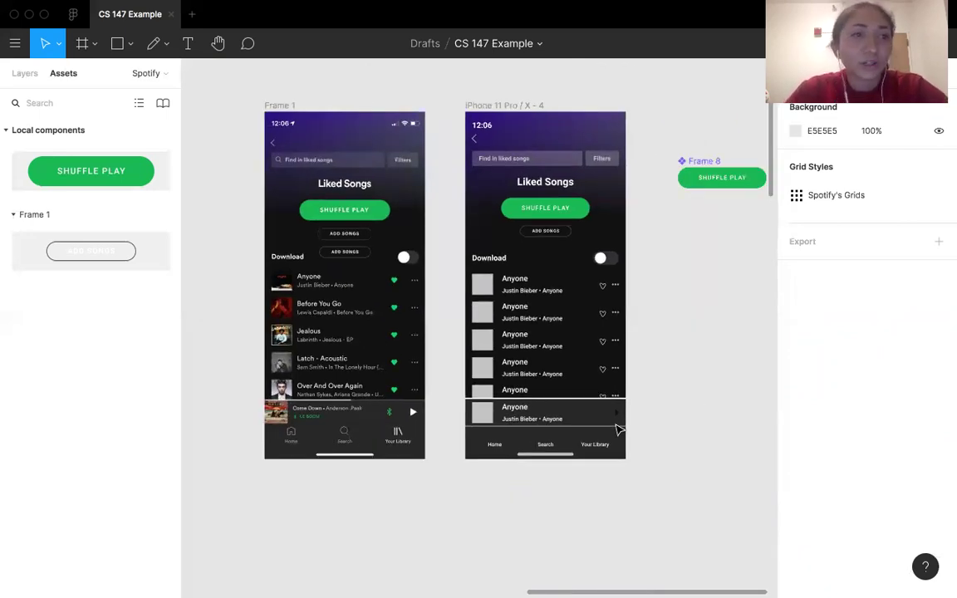
Switch to the Home page and view the color styles available for the Figma Part 2: Level Up text.
left_click(25, 74)
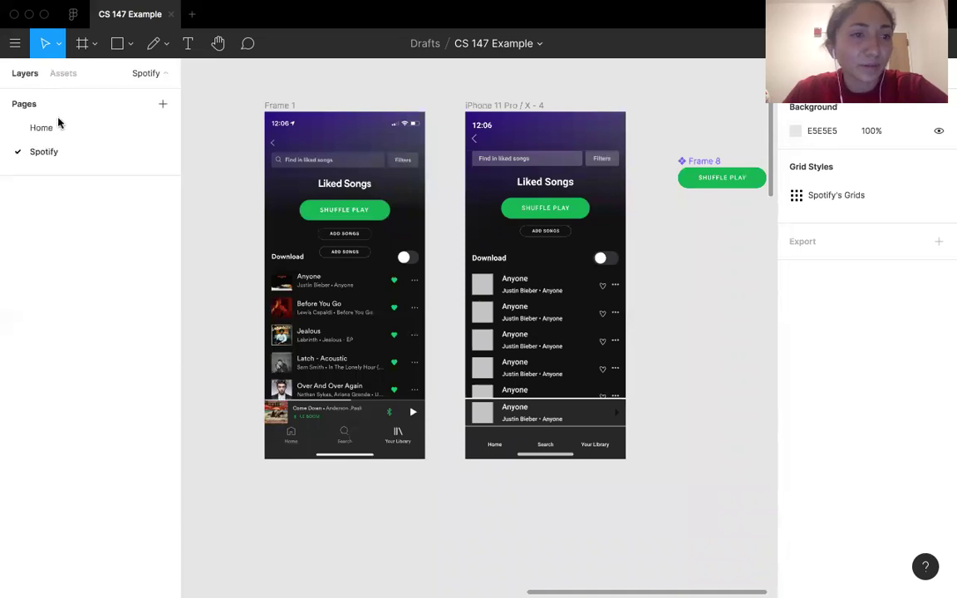
left_click(56, 126)
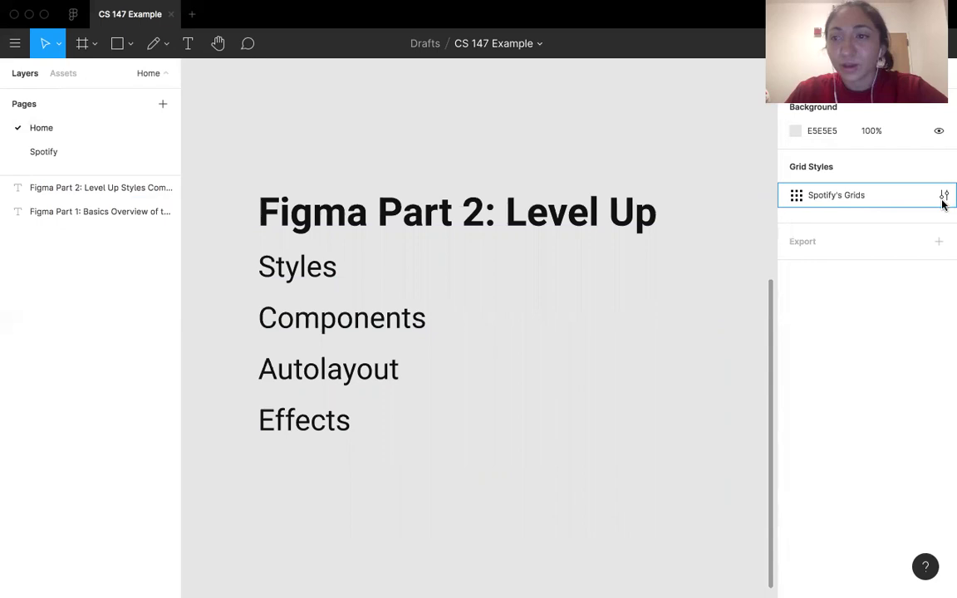
key("Tab")
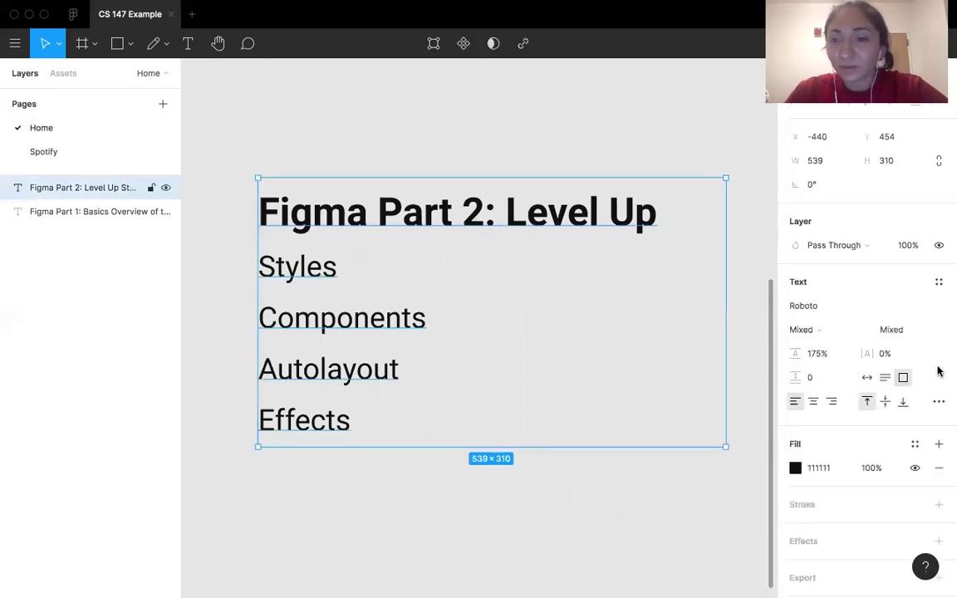
left_click(915, 409)
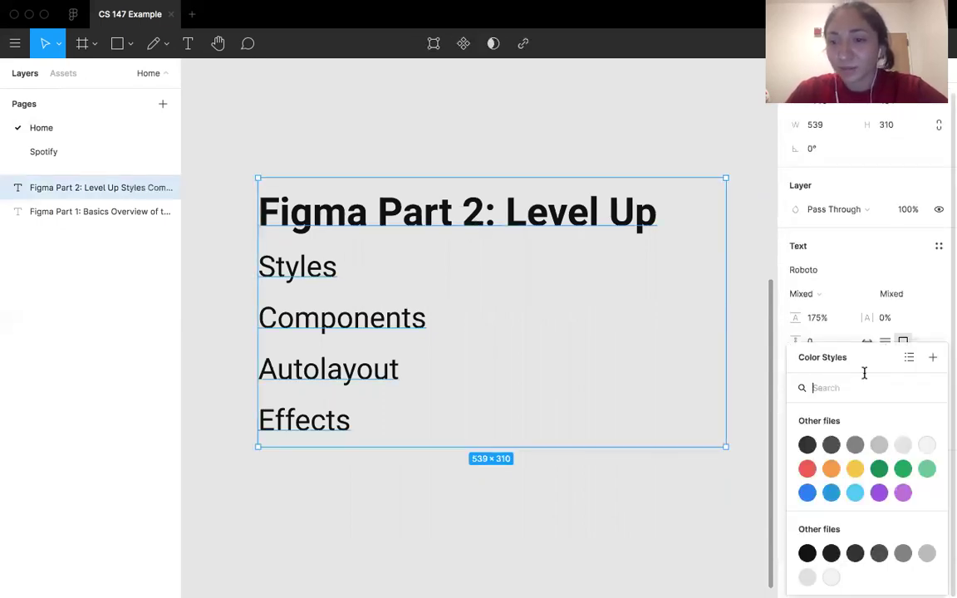
key("Escape")
key("Escape")
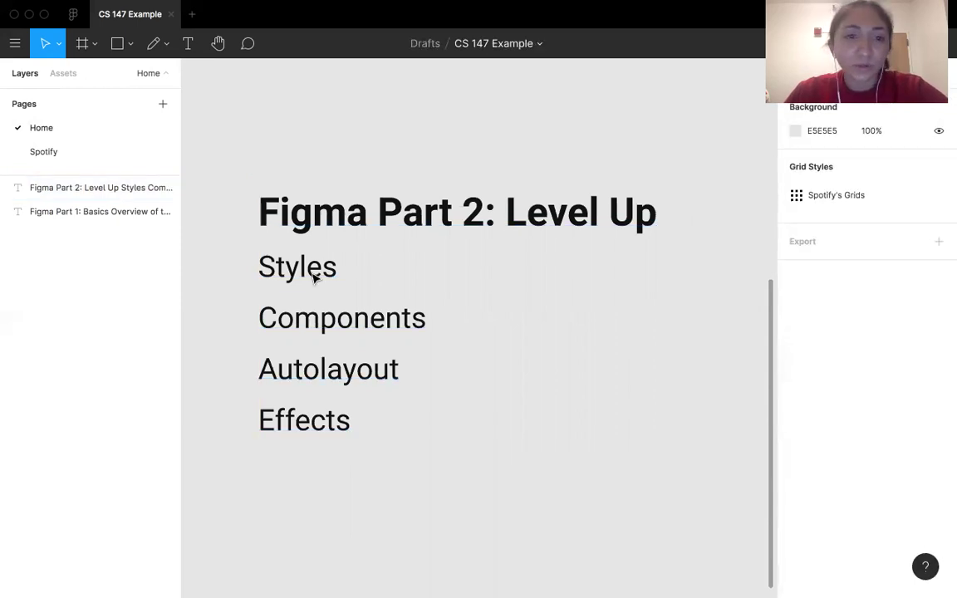
View the file's local components from the Home page, leaving the Level Up text deselected.
key("Tab")
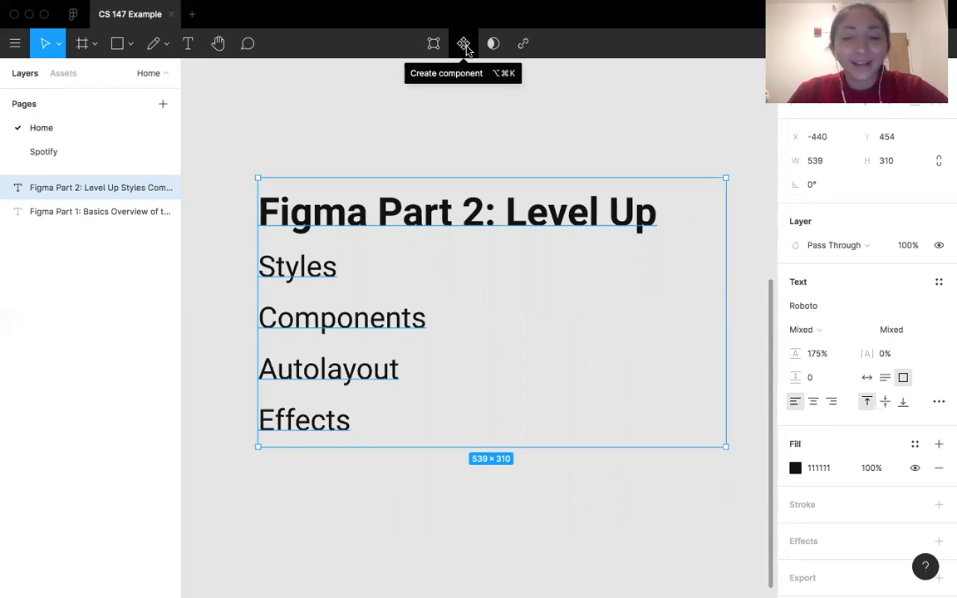
left_click(55, 68)
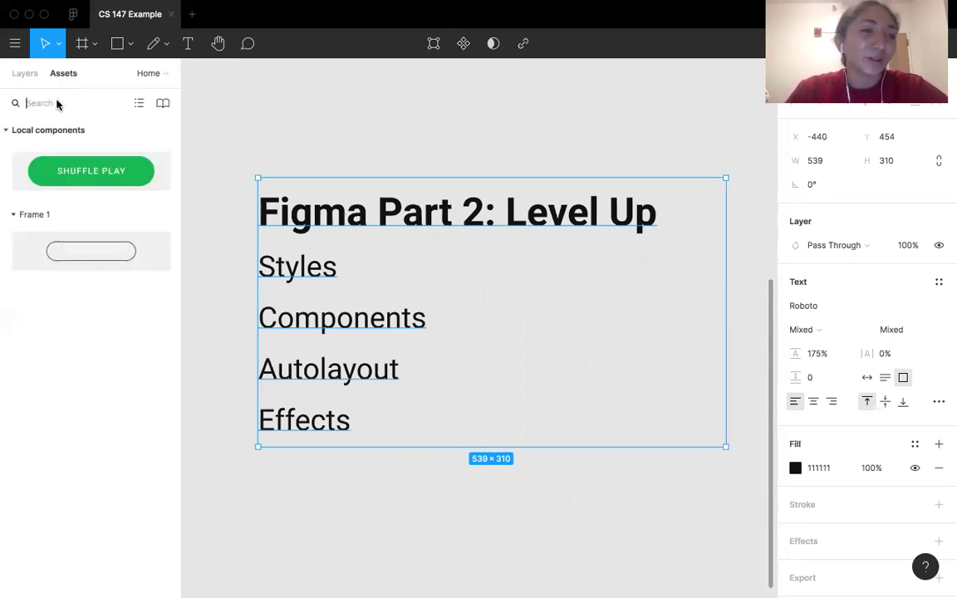
left_click(357, 146)
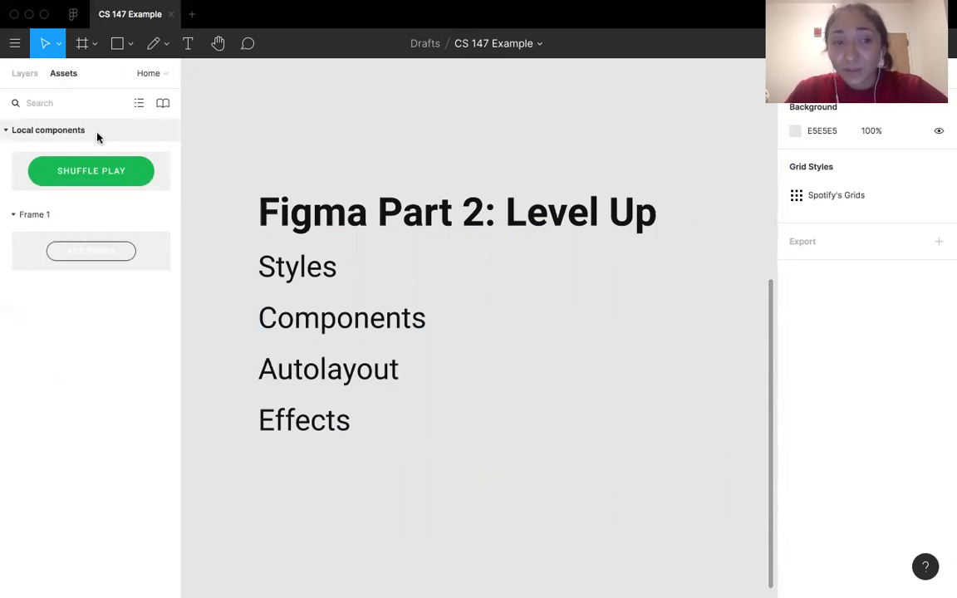